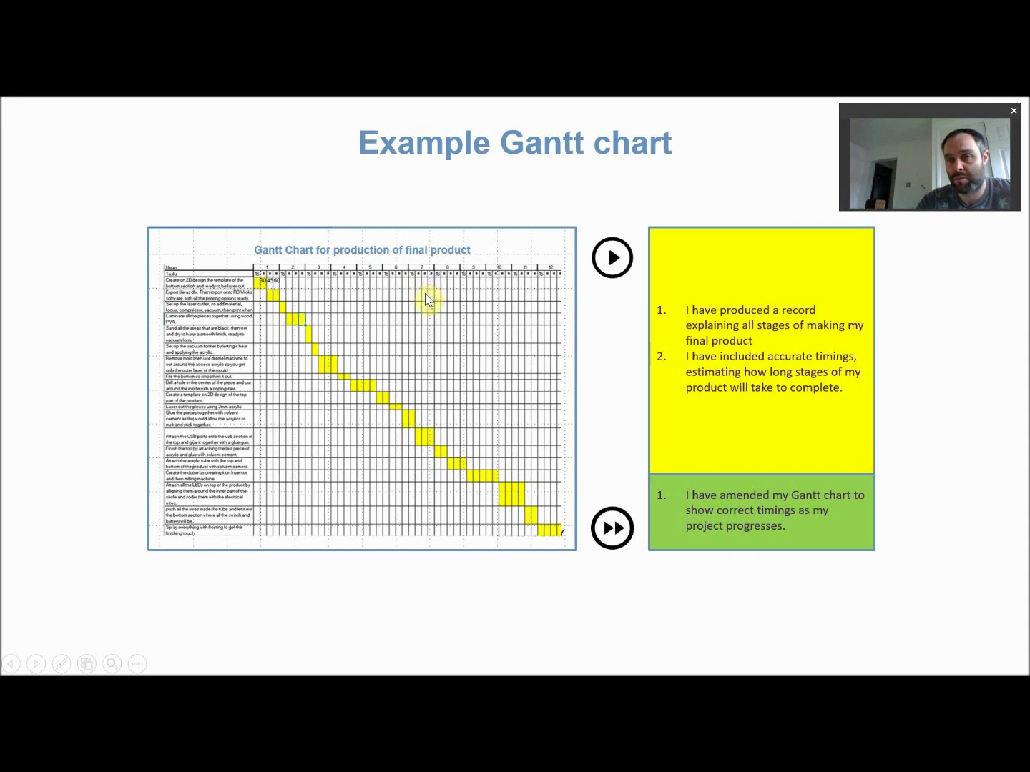
Advance the slideshow from the example Gantt chart to the 'Where you may want to use a Gantt chart' slide.
click(461, 328)
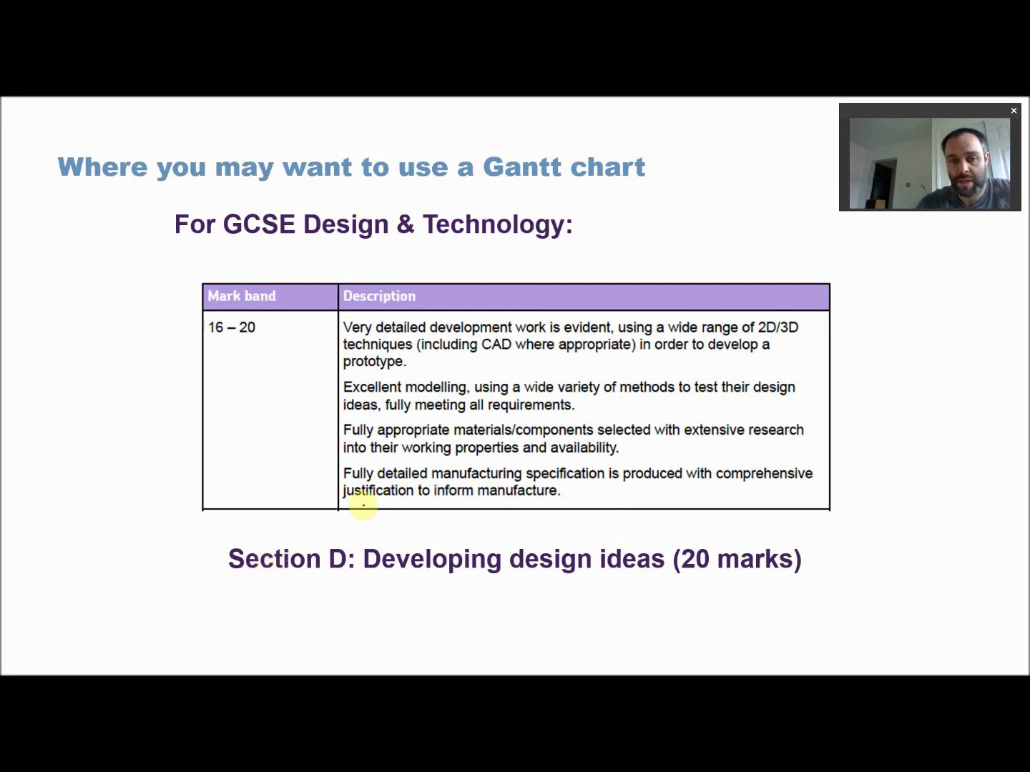
Mark up the GCSE mark table in red ink, then circle the Section B project management criterion.
mouse_move(336, 524)
mouse_down()
mouse_move(580, 531)
mouse_move(851, 461)
mouse_move(439, 448)
mouse_move(393, 537)
mouse_up()
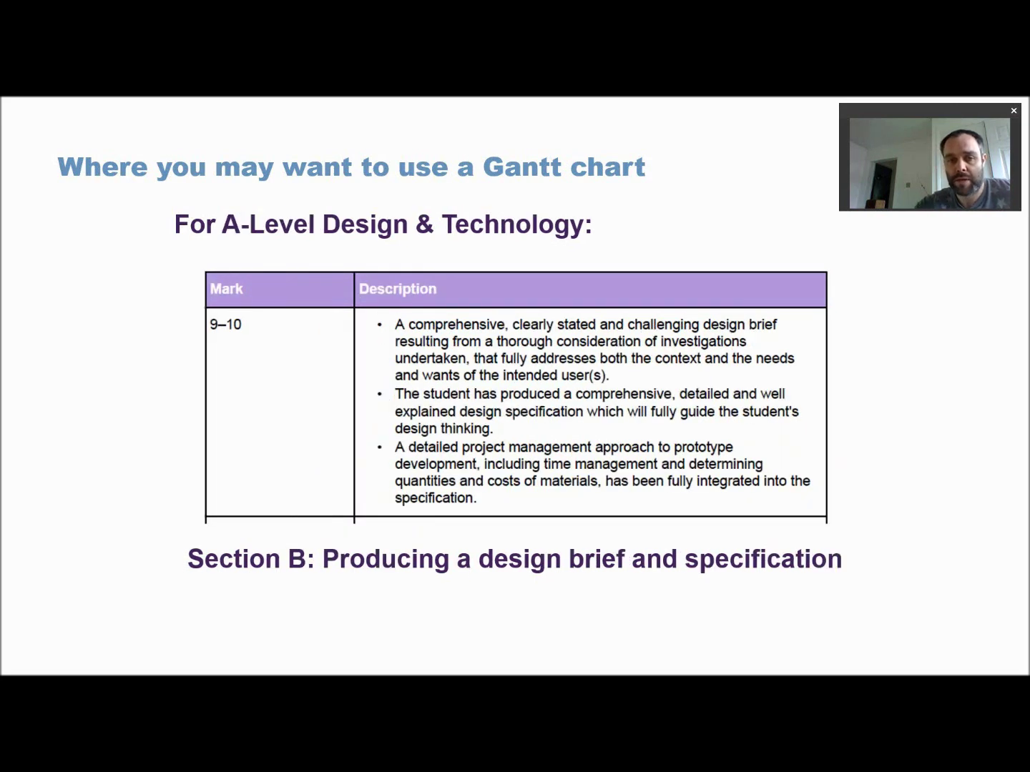
mouse_move(441, 433)
mouse_down()
mouse_move(358, 500)
mouse_move(775, 514)
mouse_move(624, 413)
mouse_move(418, 429)
mouse_up()
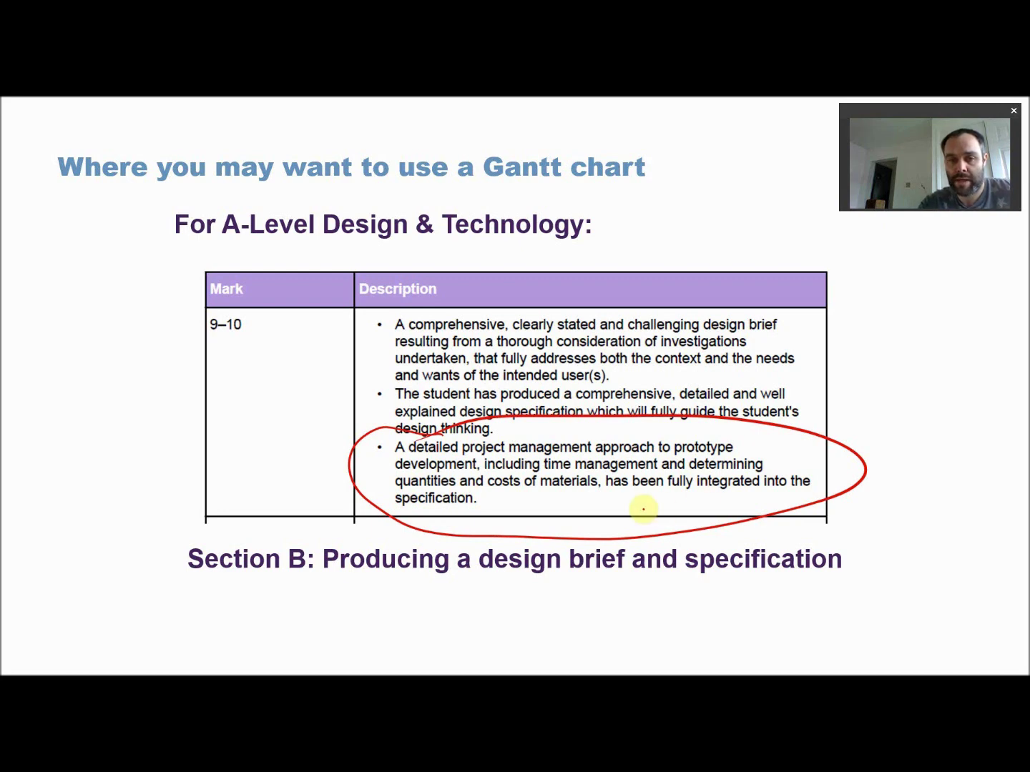
Underline 'including time management' in red, then circle Section C's final Project management bullet.
drag(478, 469, 666, 473)
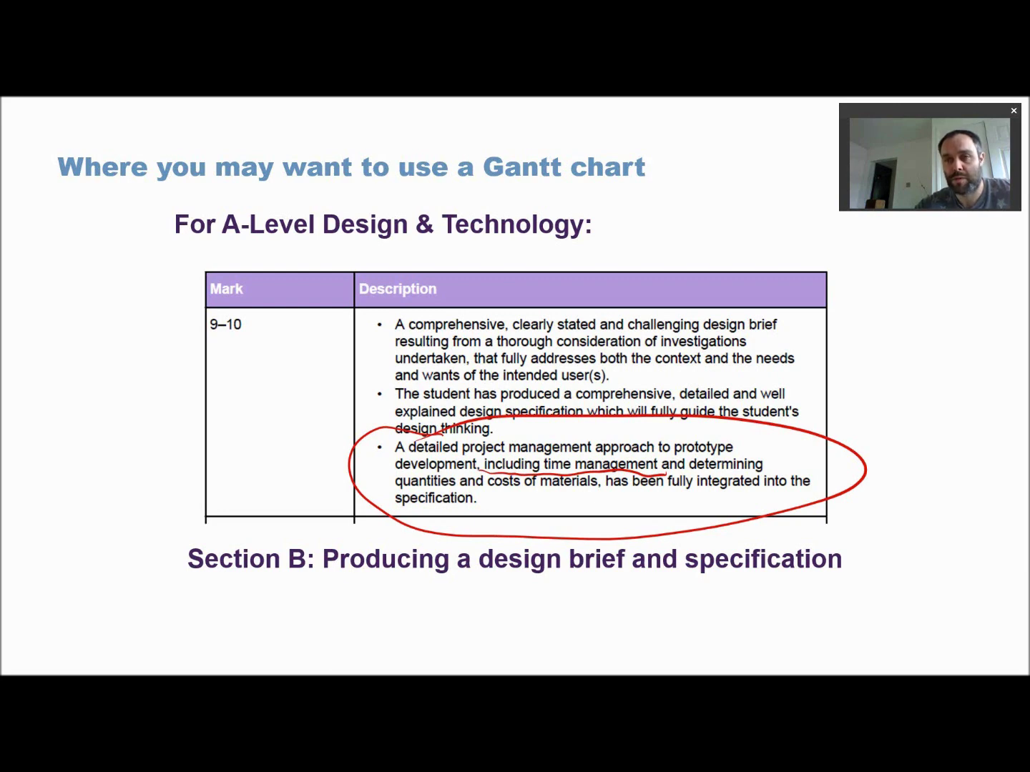
key(Right)
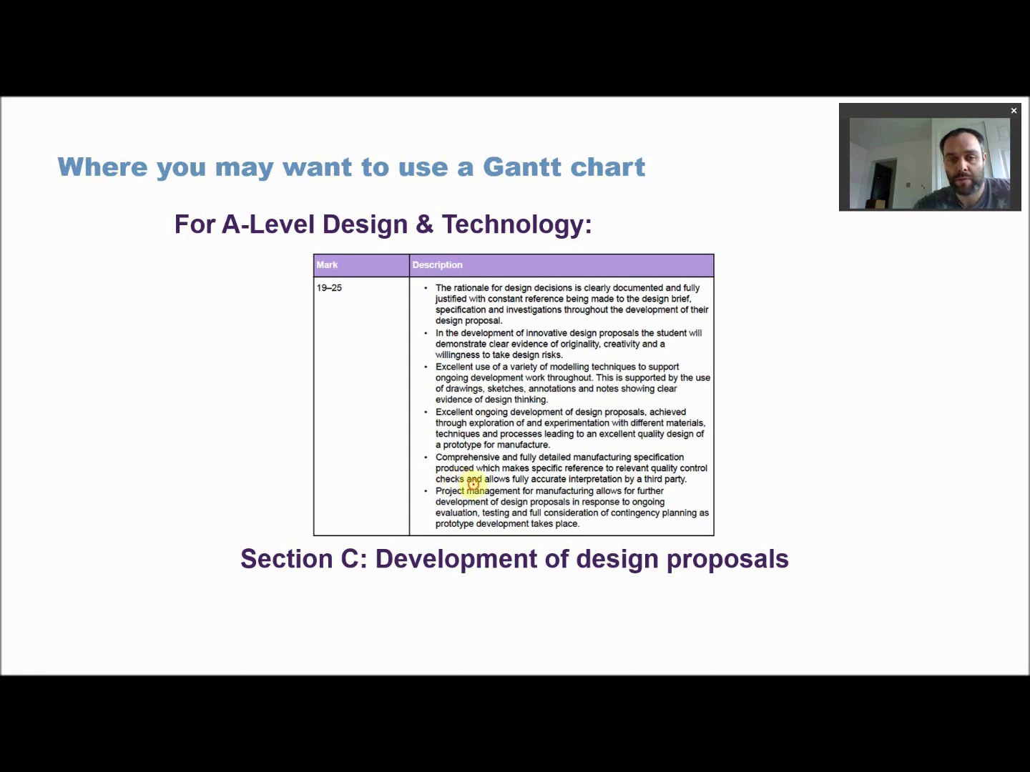
mouse_move(472, 485)
mouse_down()
mouse_move(469, 561)
mouse_move(744, 525)
mouse_move(409, 505)
mouse_move(429, 496)
mouse_up()
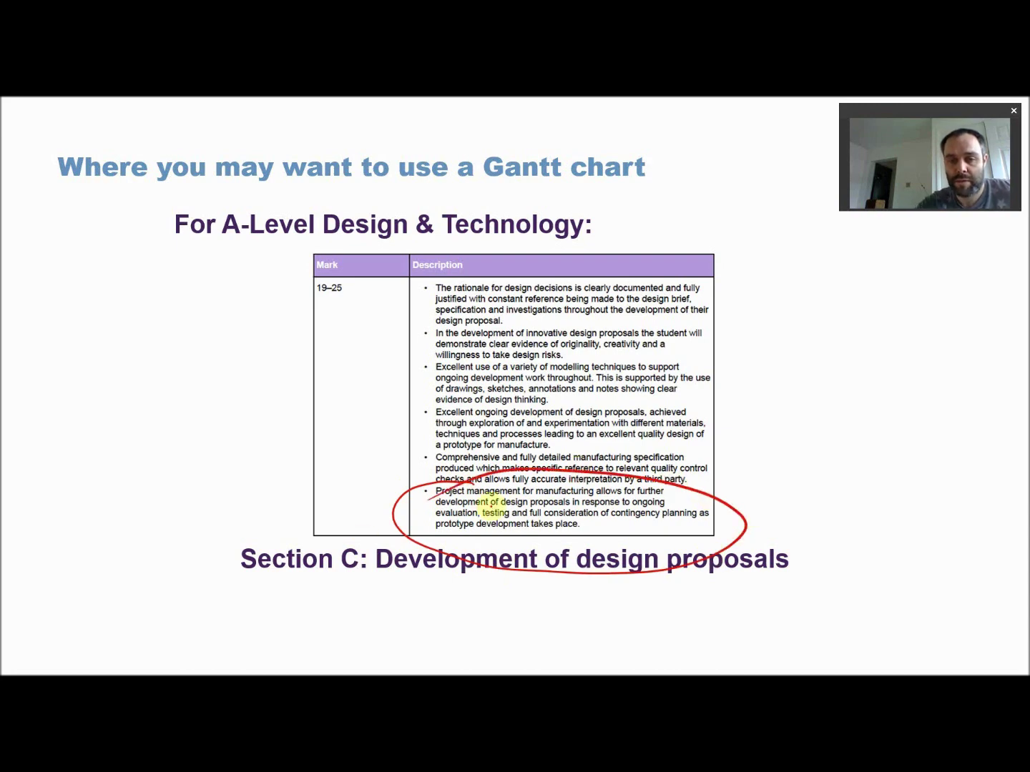
Underline 'allows for further development' and 'contingency planning' in red ink.
drag(595, 496, 646, 492)
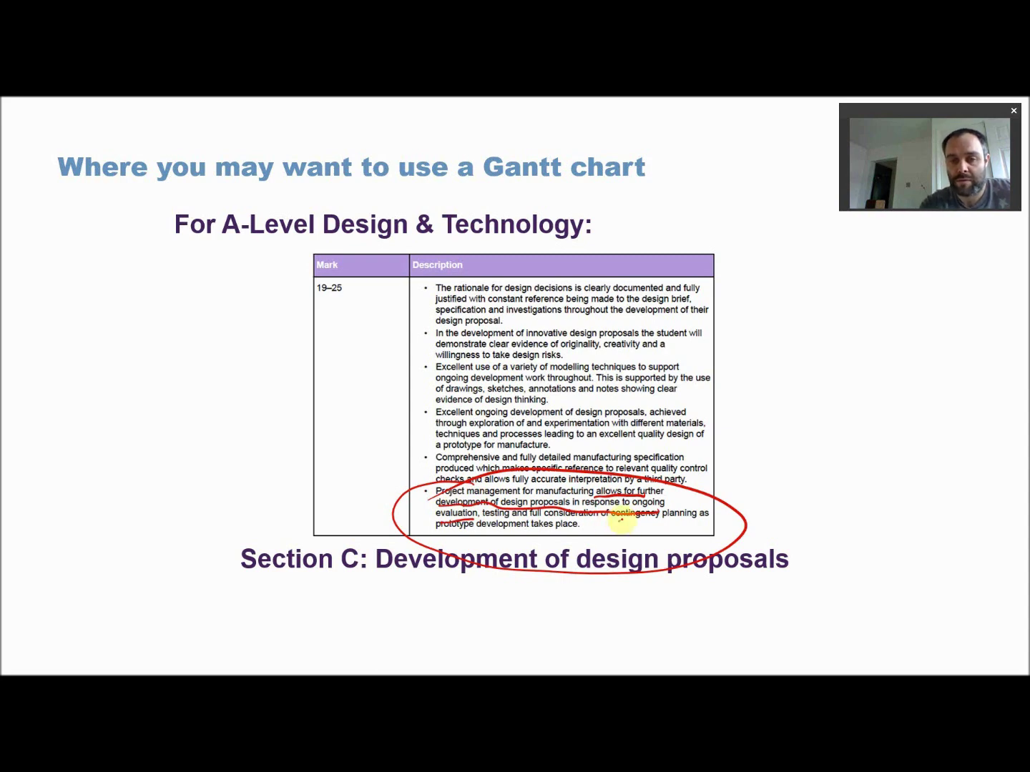
drag(621, 520, 674, 522)
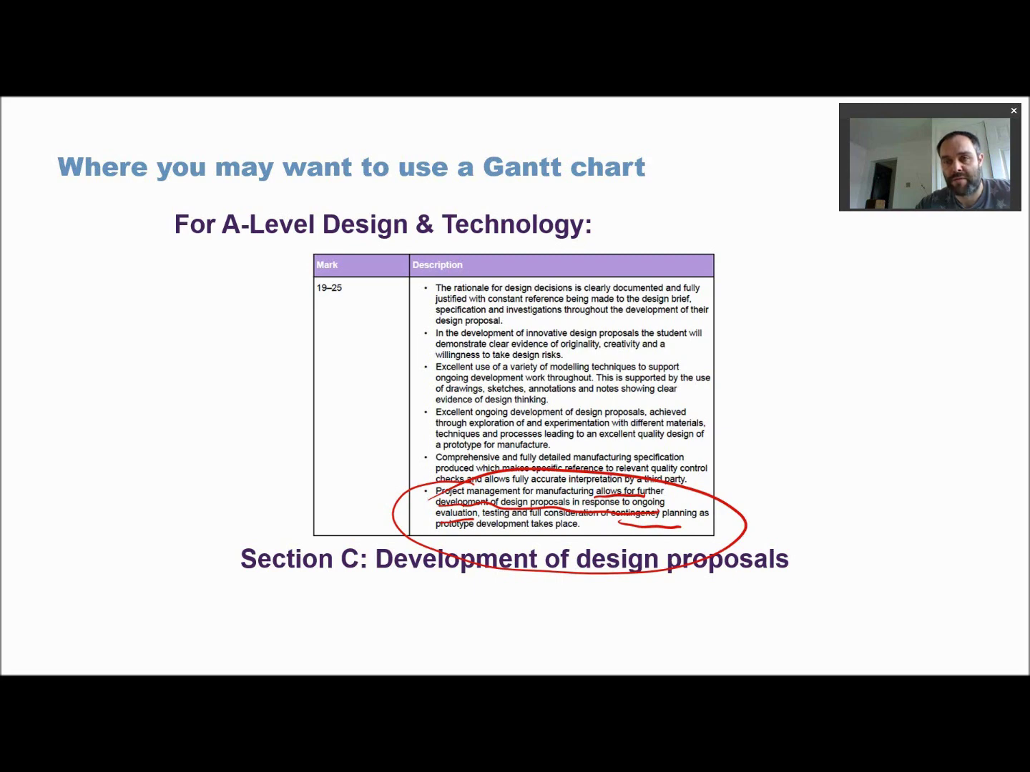
Switch to the Example Gantt chart workbook and merge Processes across A2:A3, middle-aligned.
key(alt+Tab)
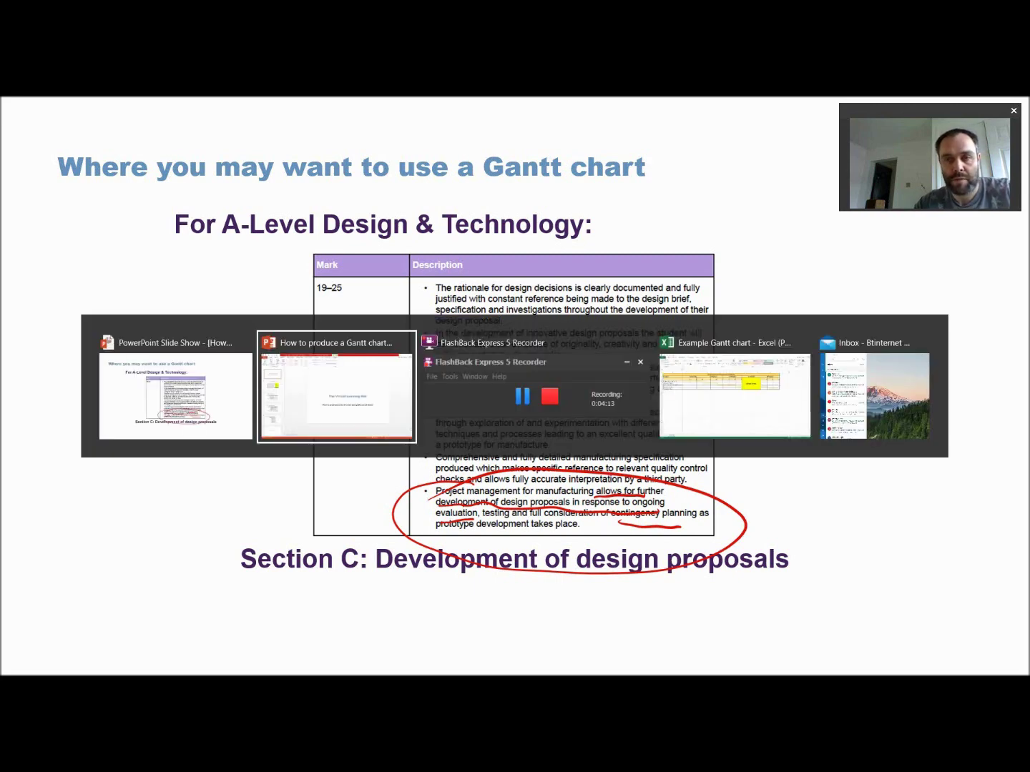
key(alt+Tab)
key(alt+Tab)
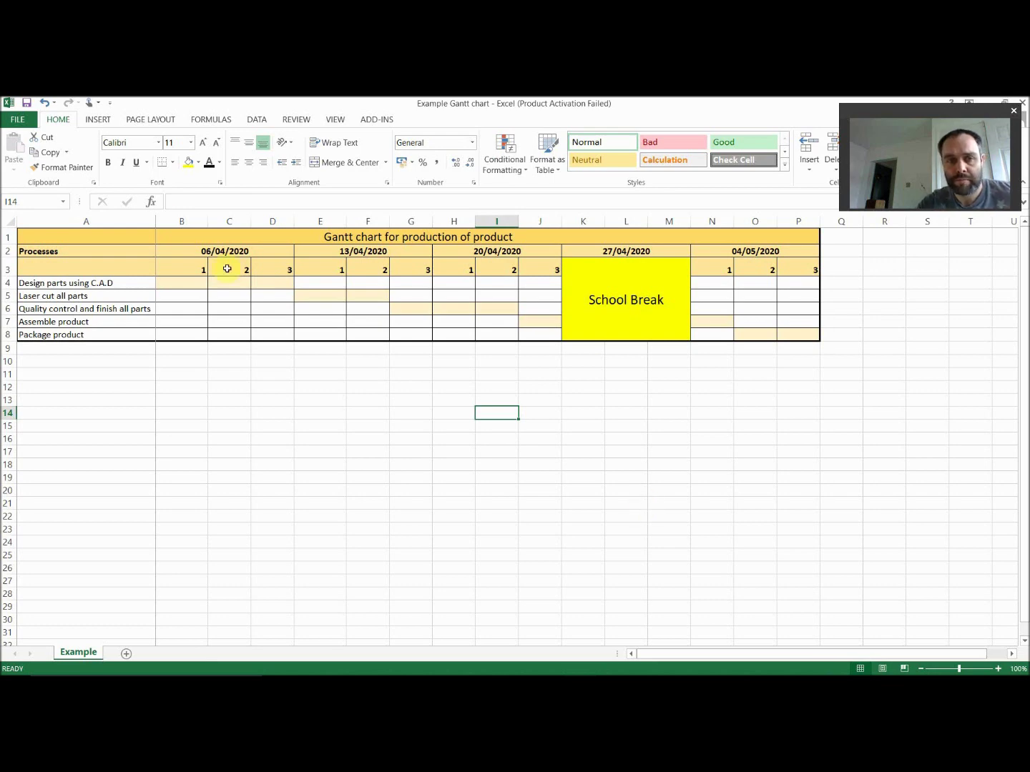
click(223, 238)
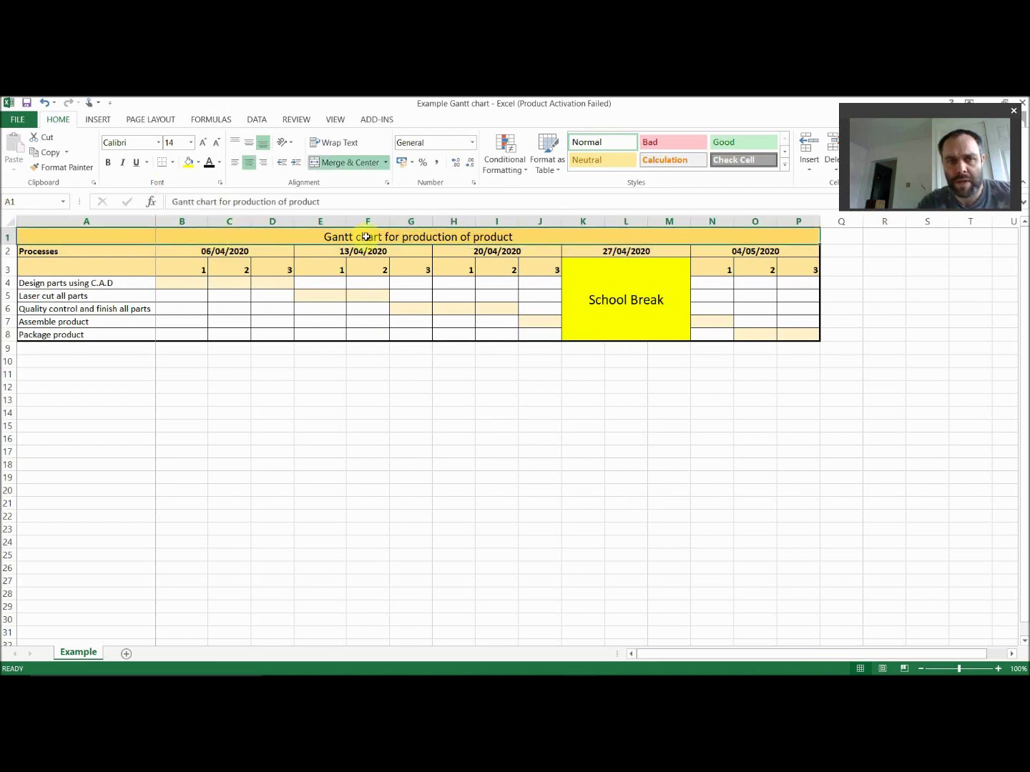
drag(119, 254, 128, 367)
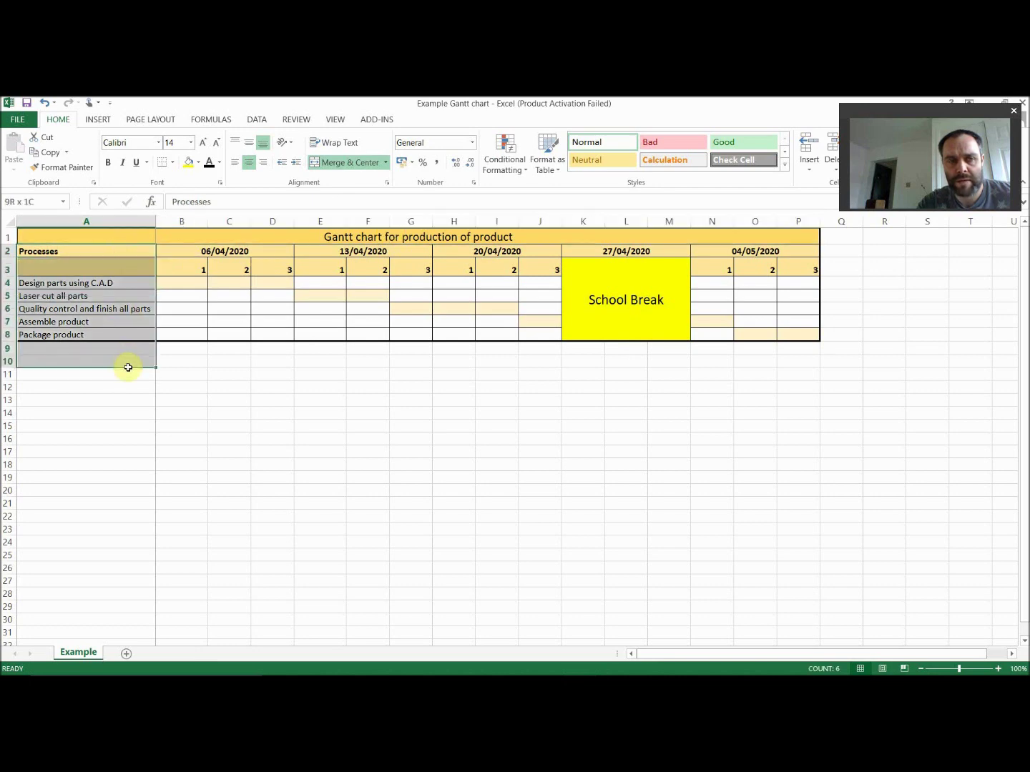
click(106, 255)
click(352, 163)
drag(108, 259, 108, 336)
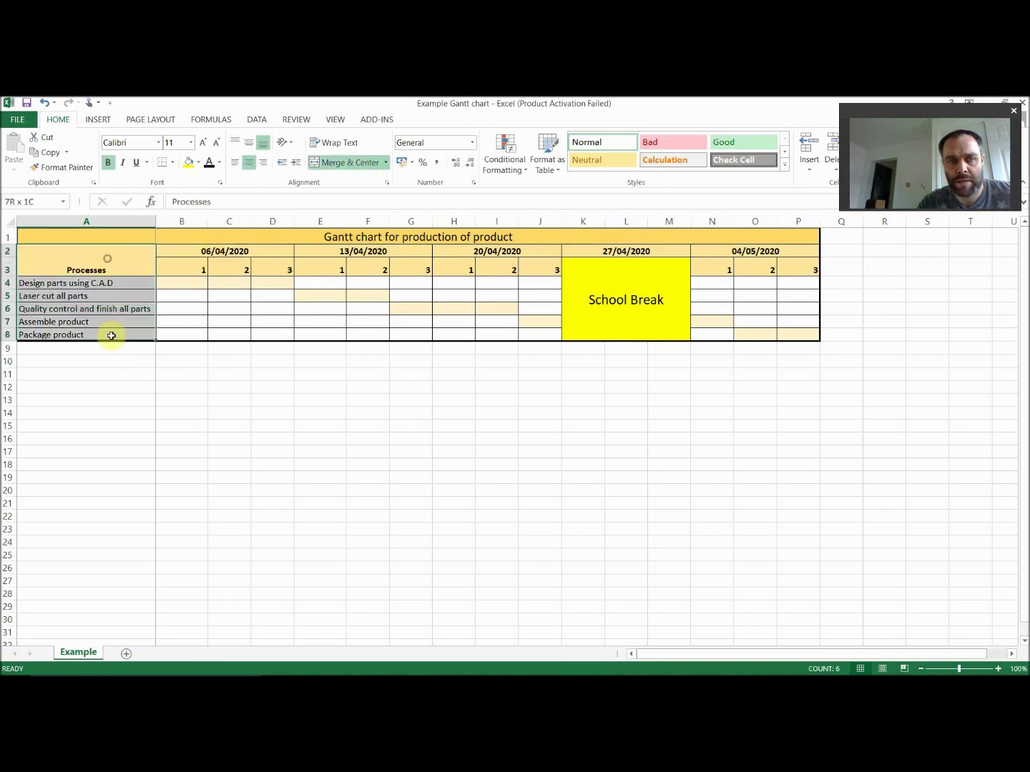
click(122, 257)
click(247, 142)
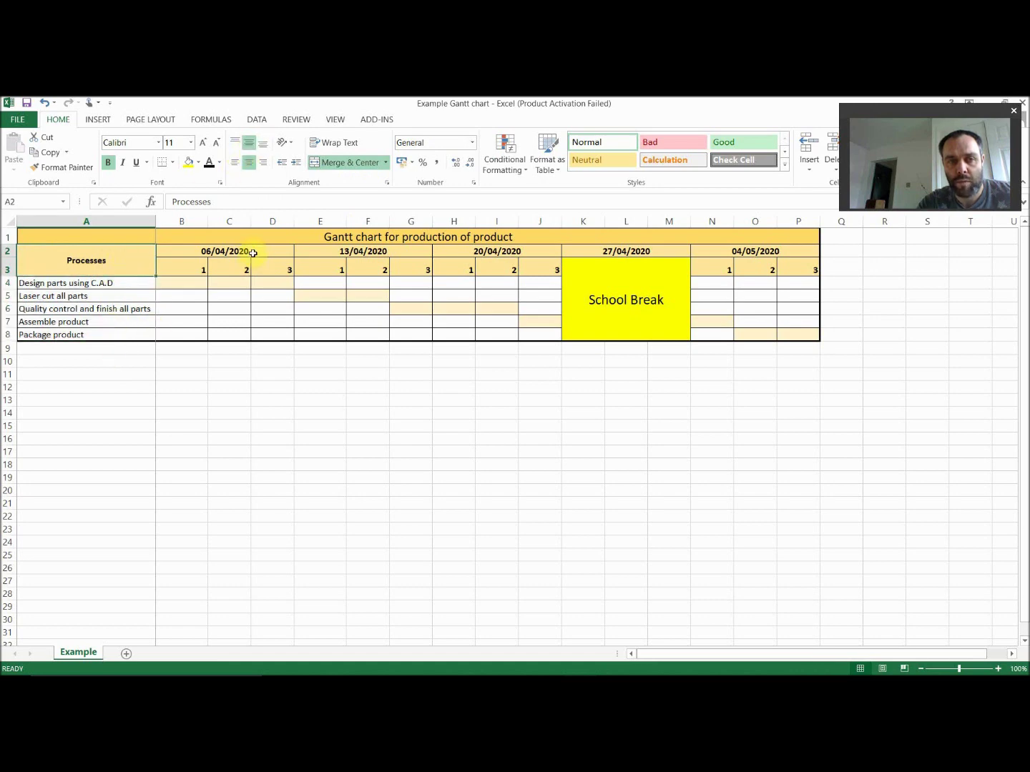
Select the week date headings and the first week's day numbers 1 to 3 to review them.
drag(252, 254, 748, 247)
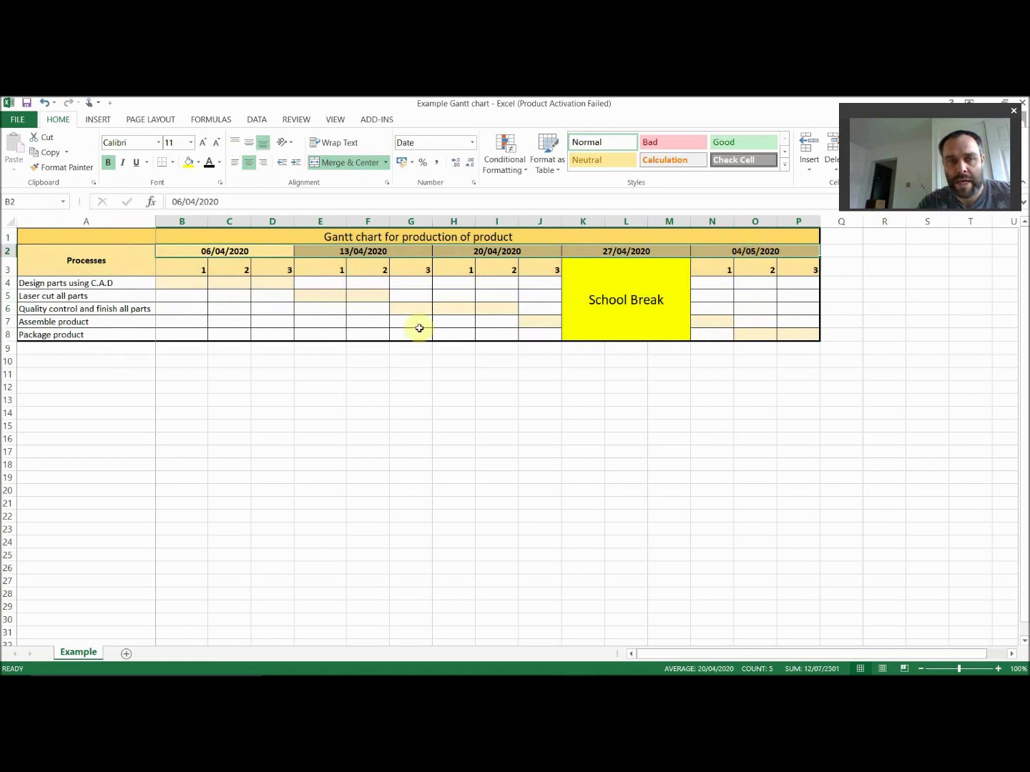
click(435, 398)
click(261, 254)
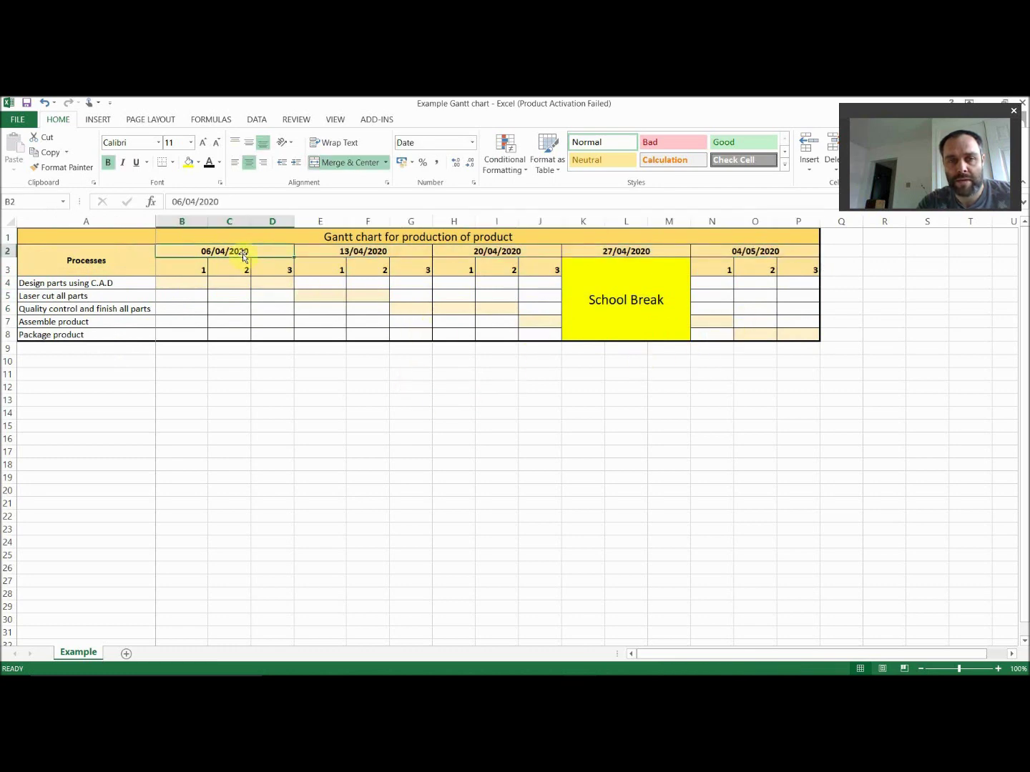
drag(181, 270, 274, 267)
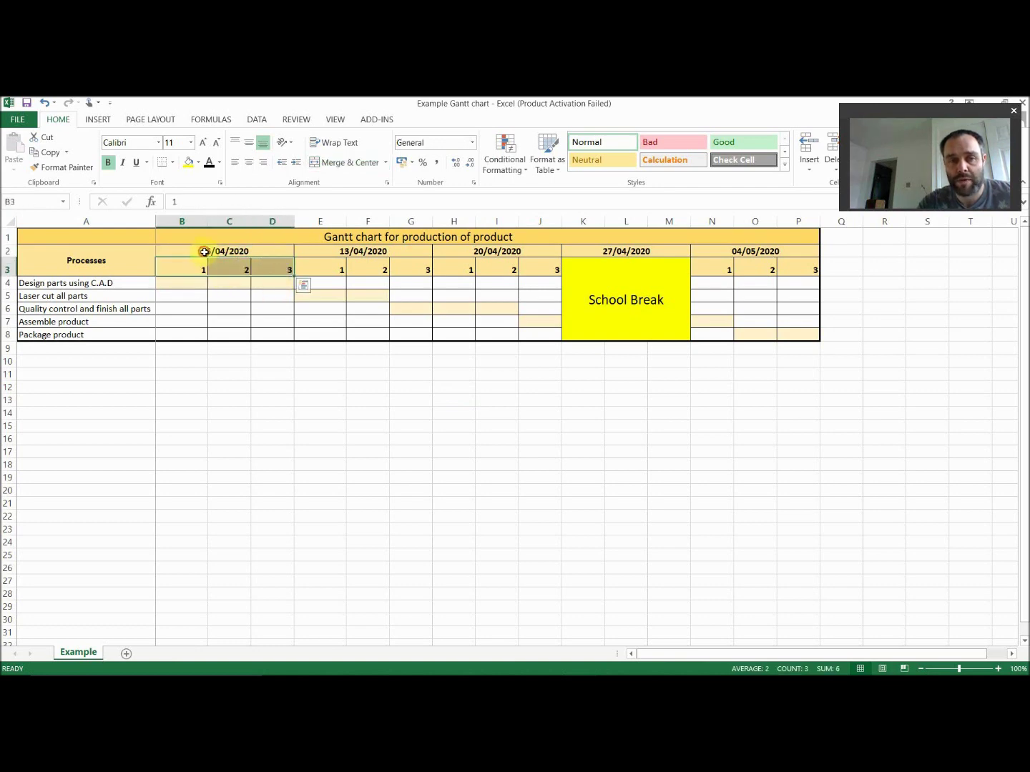
drag(203, 271, 272, 268)
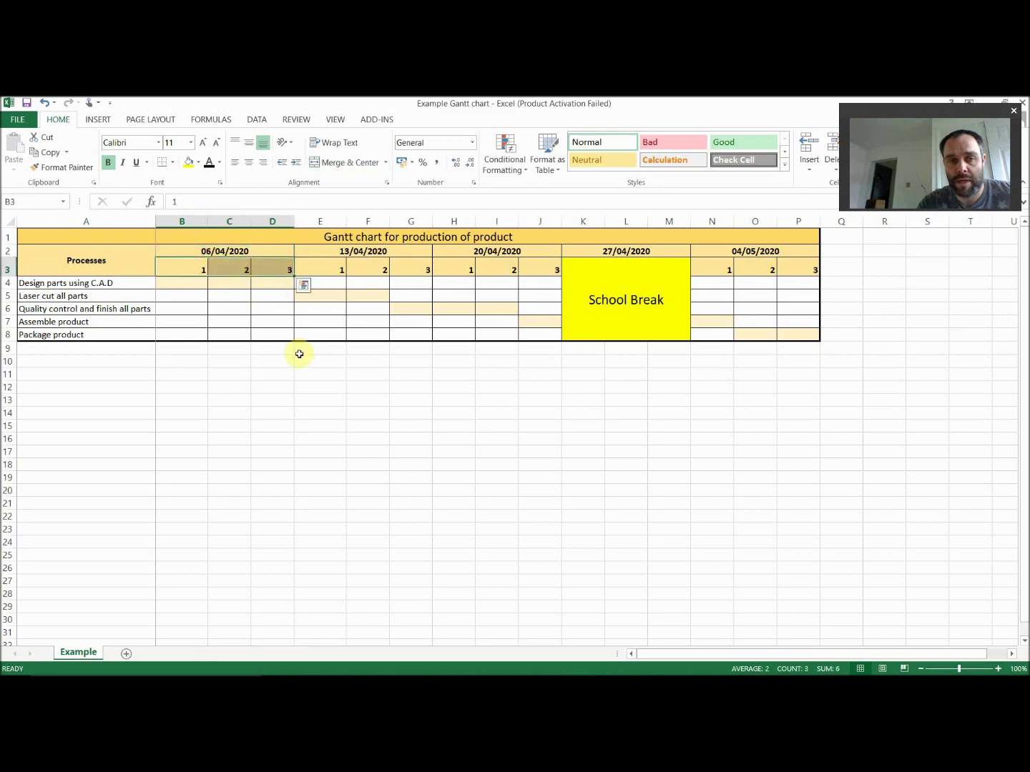
click(299, 357)
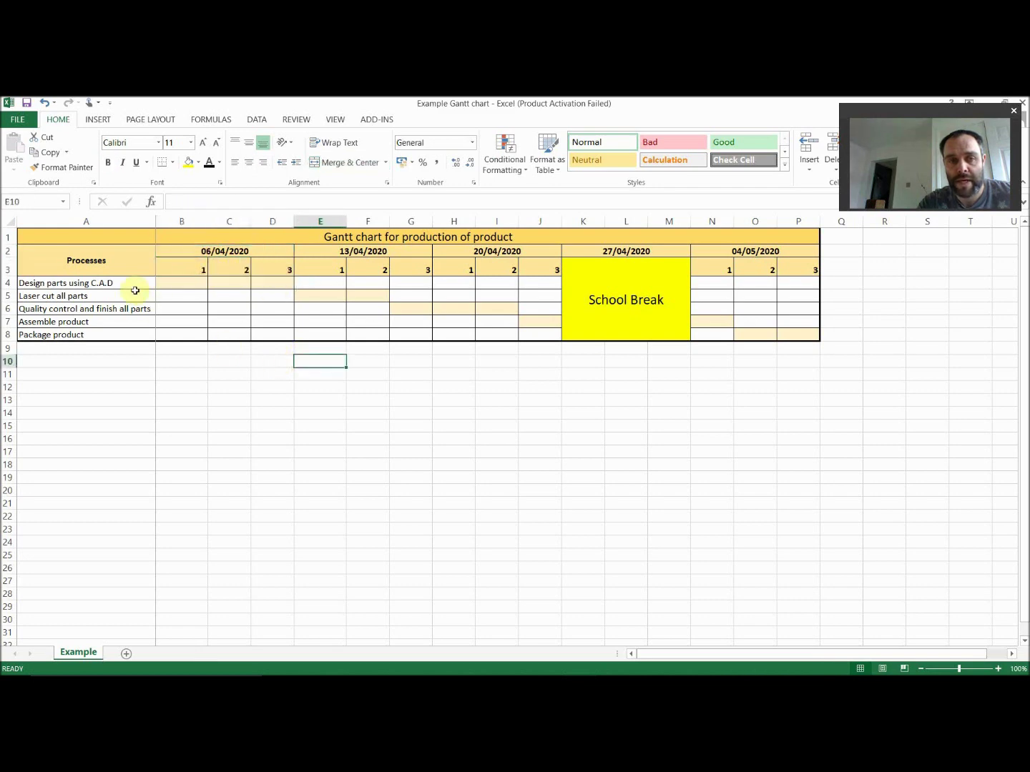
drag(131, 284, 131, 328)
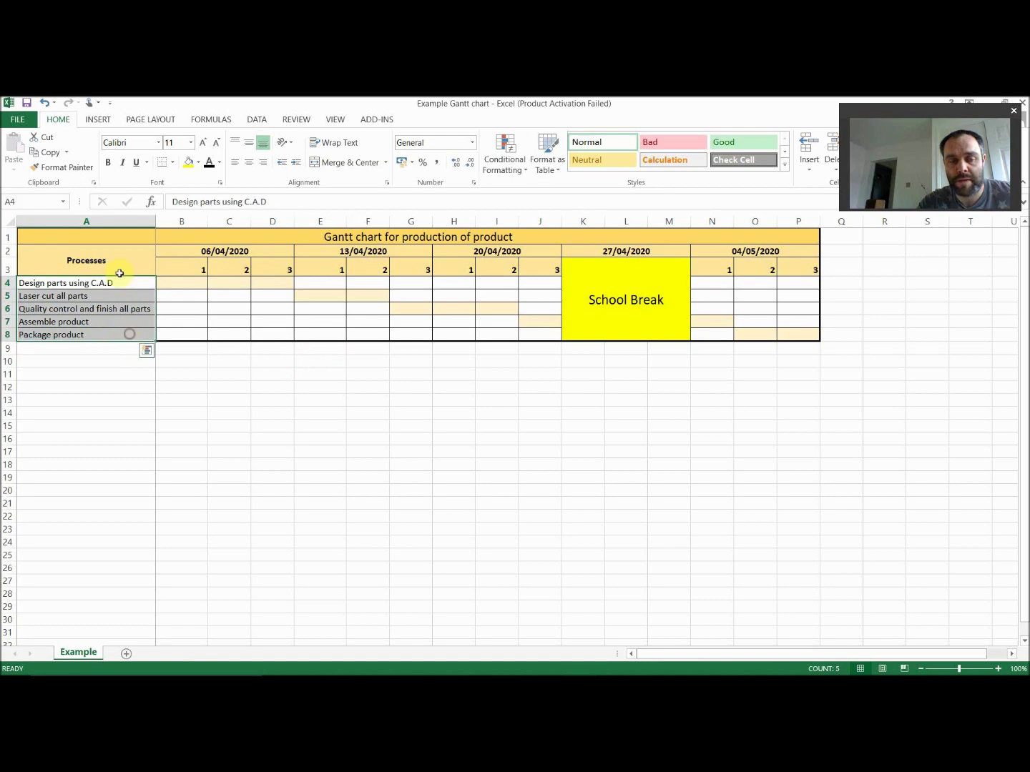
click(117, 306)
click(129, 284)
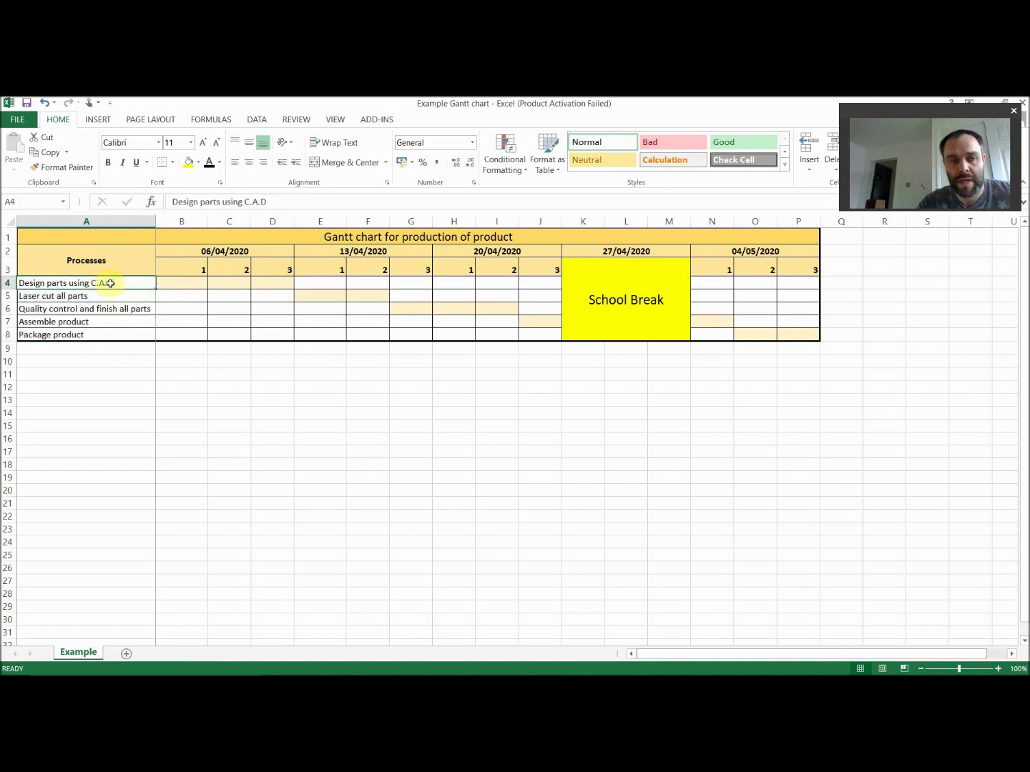
click(108, 297)
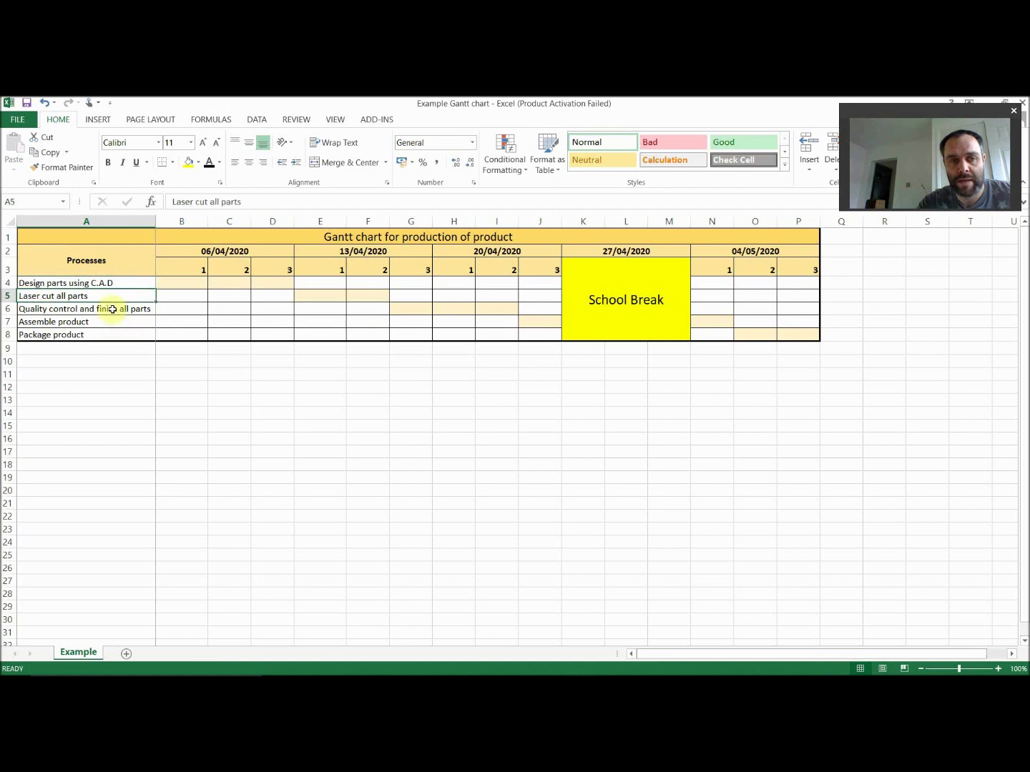
click(112, 308)
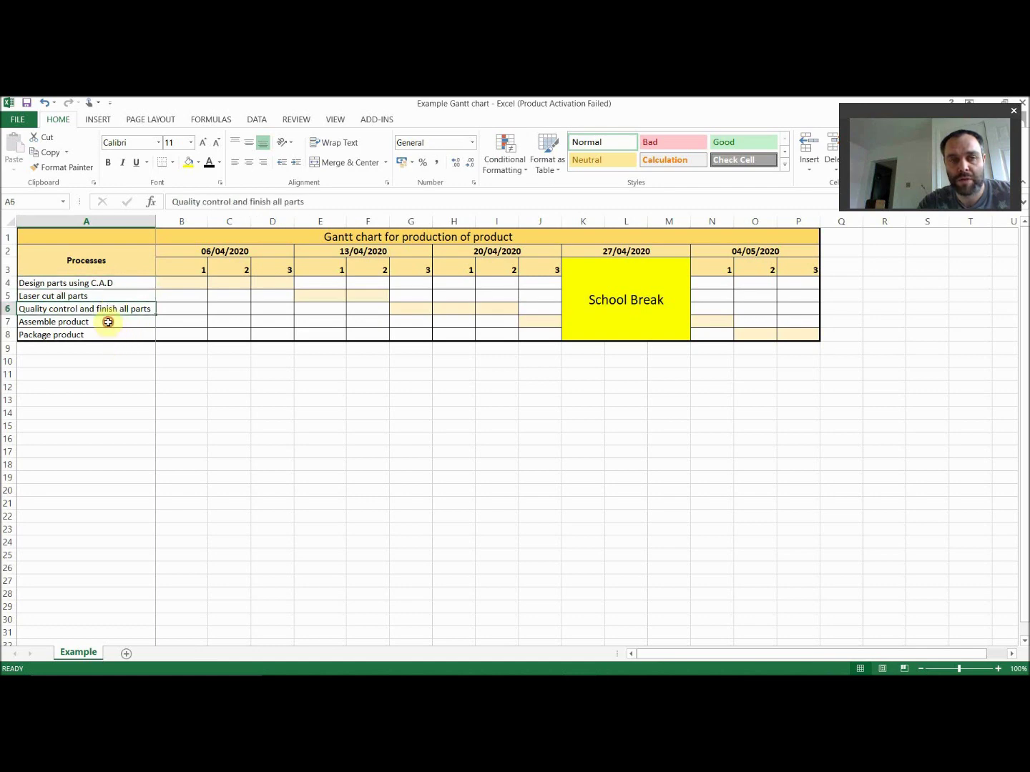
click(108, 322)
click(104, 336)
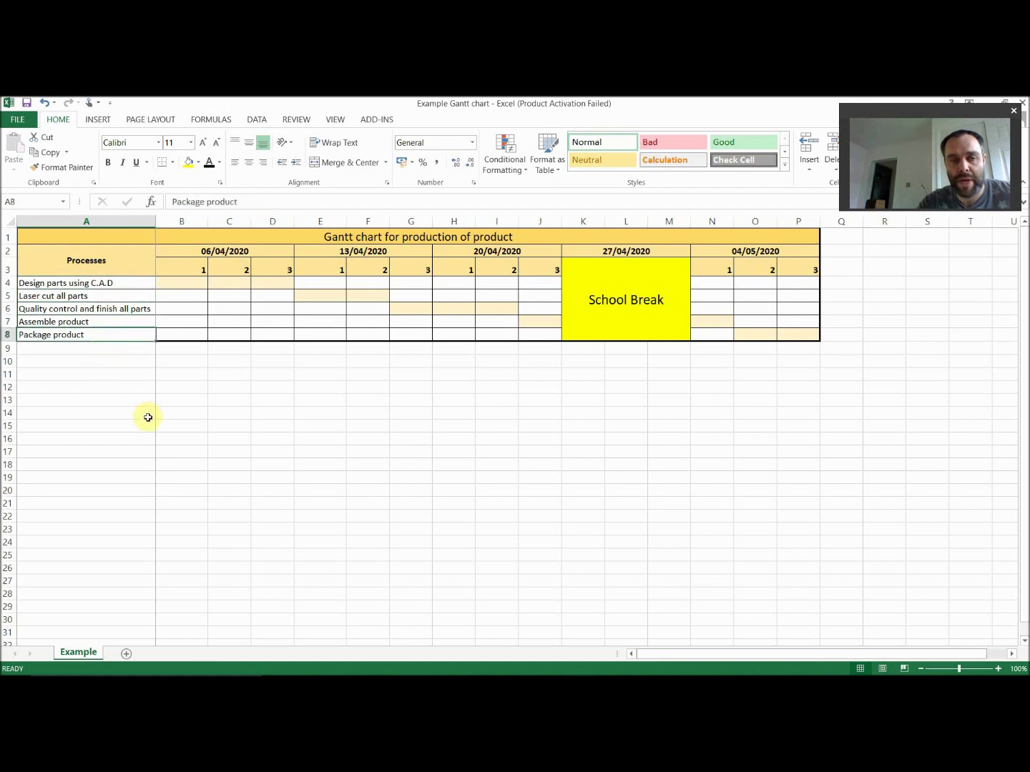
click(150, 415)
drag(171, 286, 265, 281)
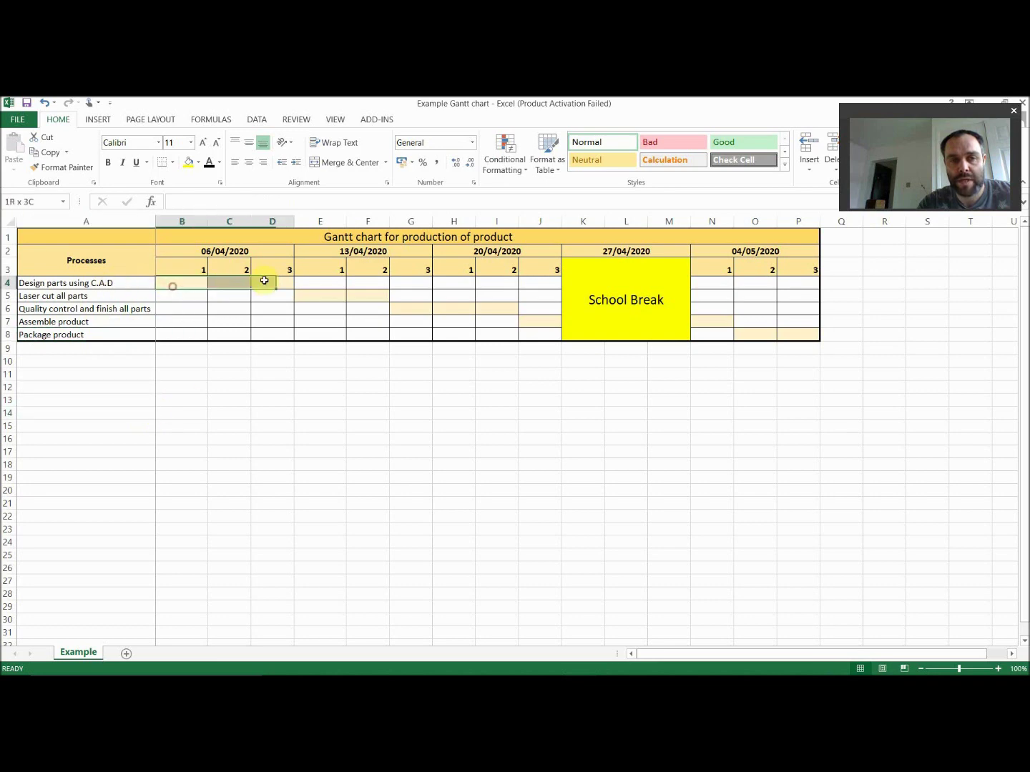
click(79, 285)
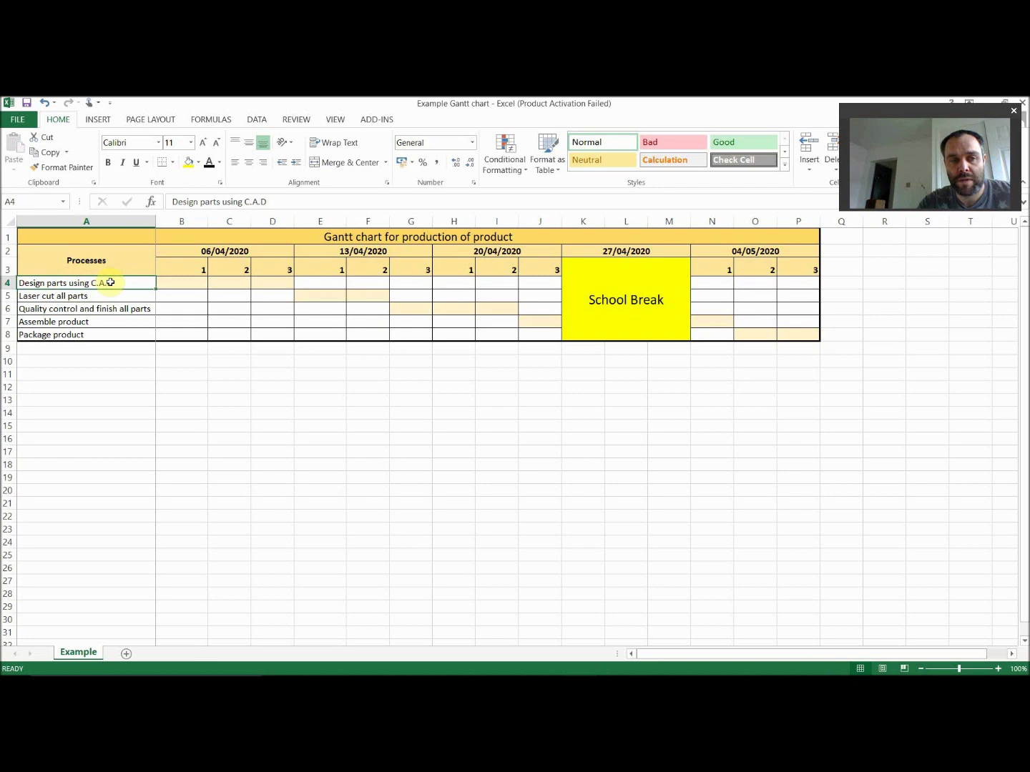
drag(189, 283, 269, 283)
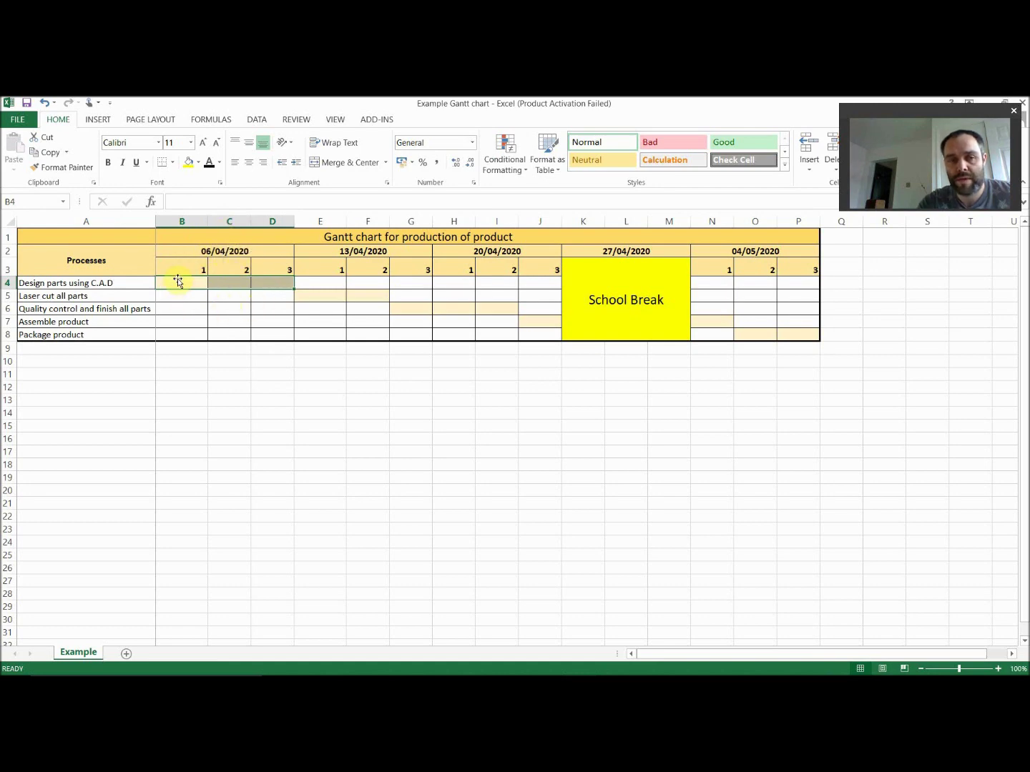
drag(179, 283, 319, 296)
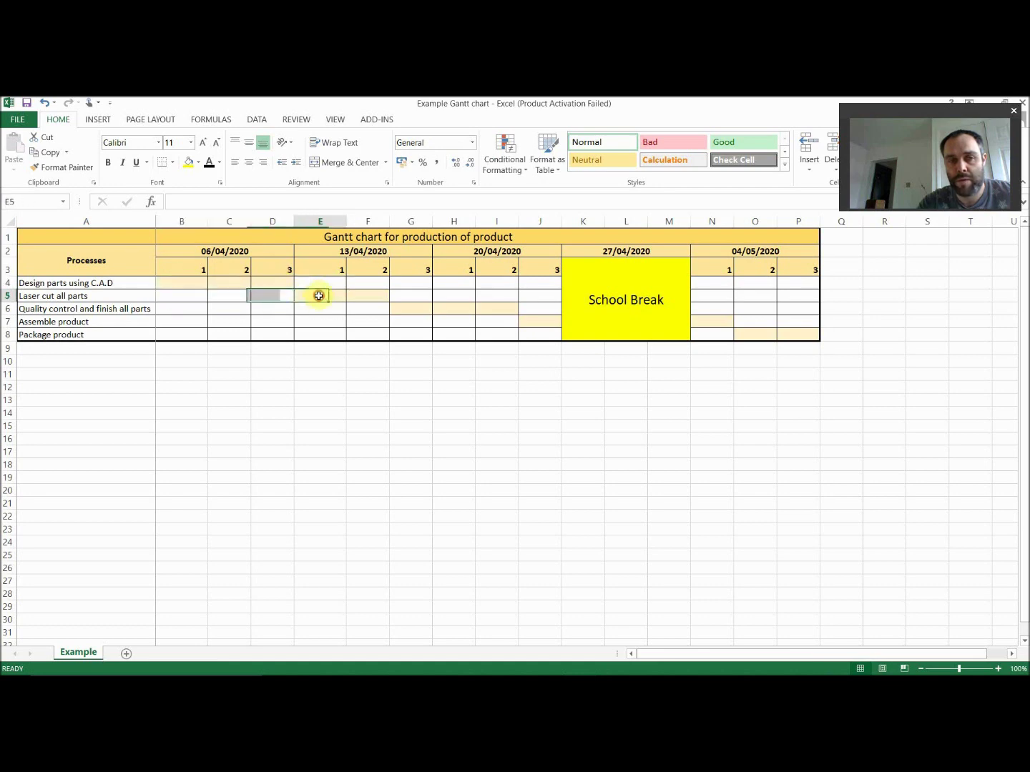
Fill F6 with the light orange bar colour so Quality control starts a day earlier.
click(319, 295)
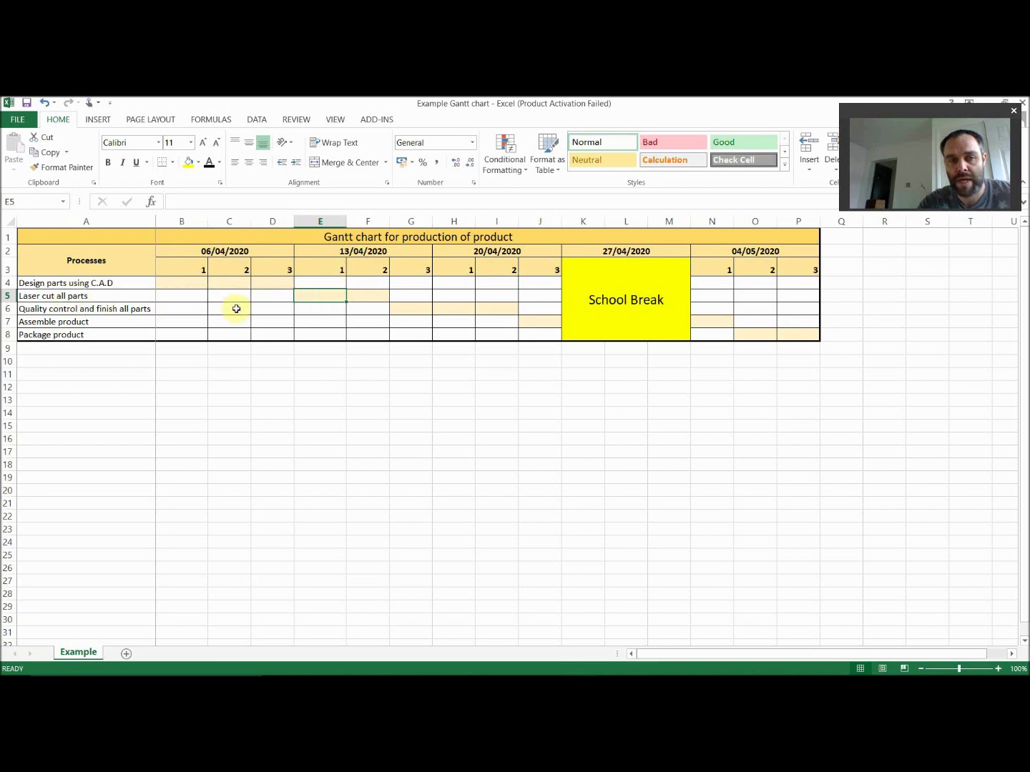
drag(185, 286, 288, 283)
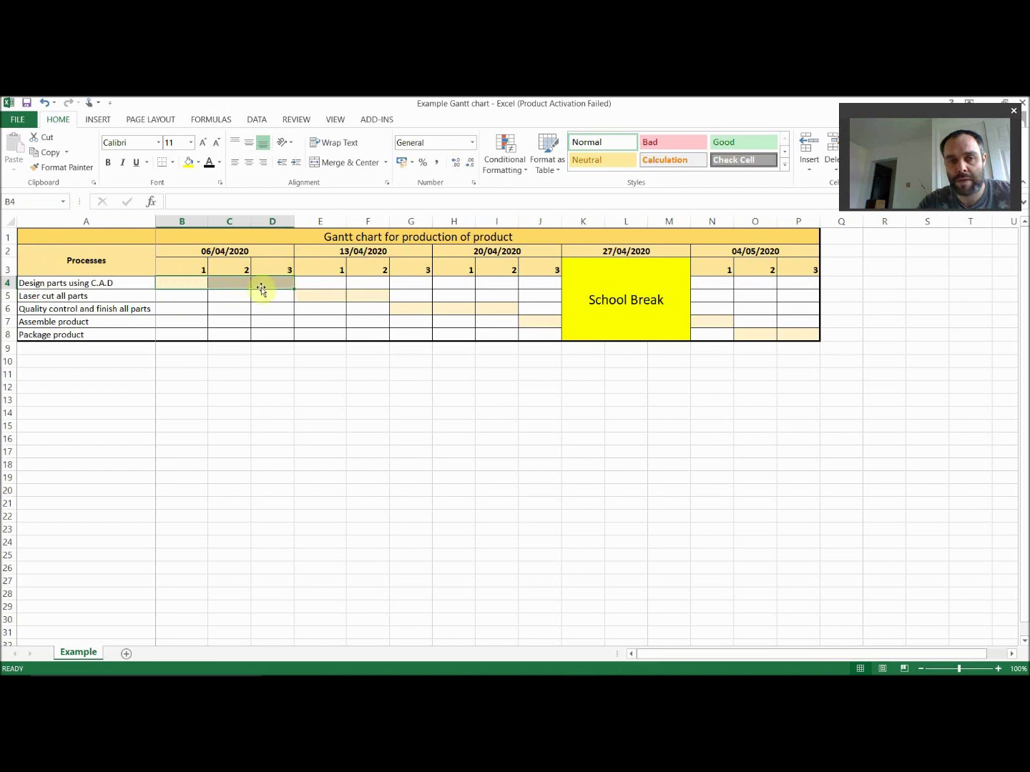
click(308, 300)
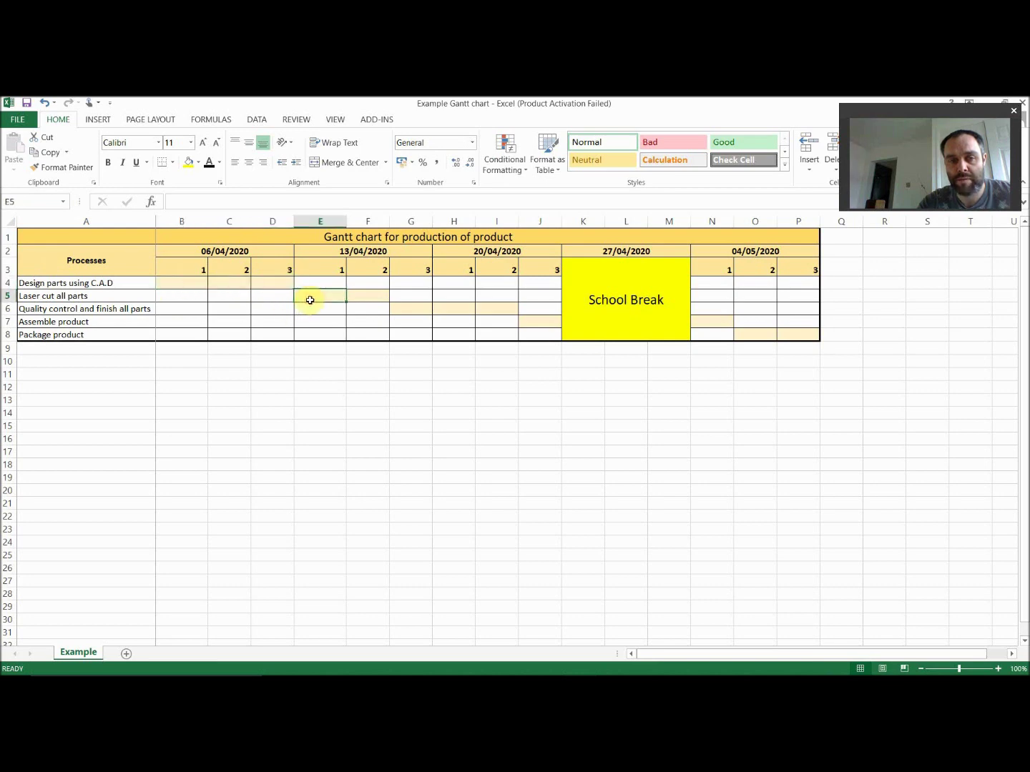
drag(309, 300, 365, 297)
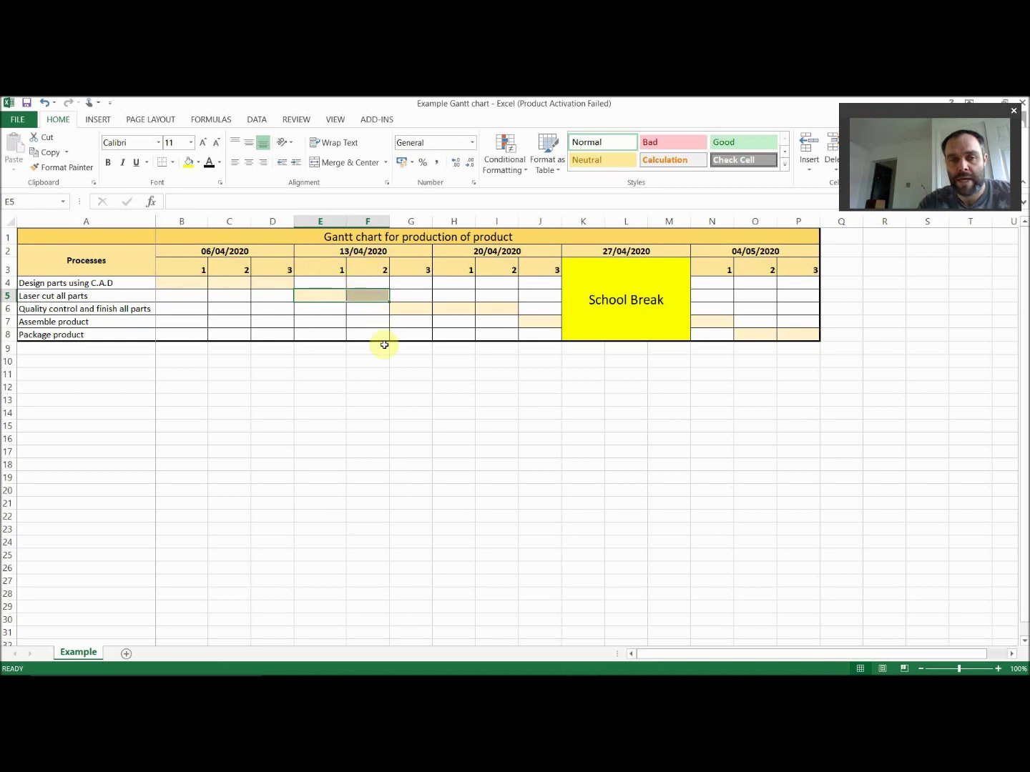
click(393, 372)
click(364, 309)
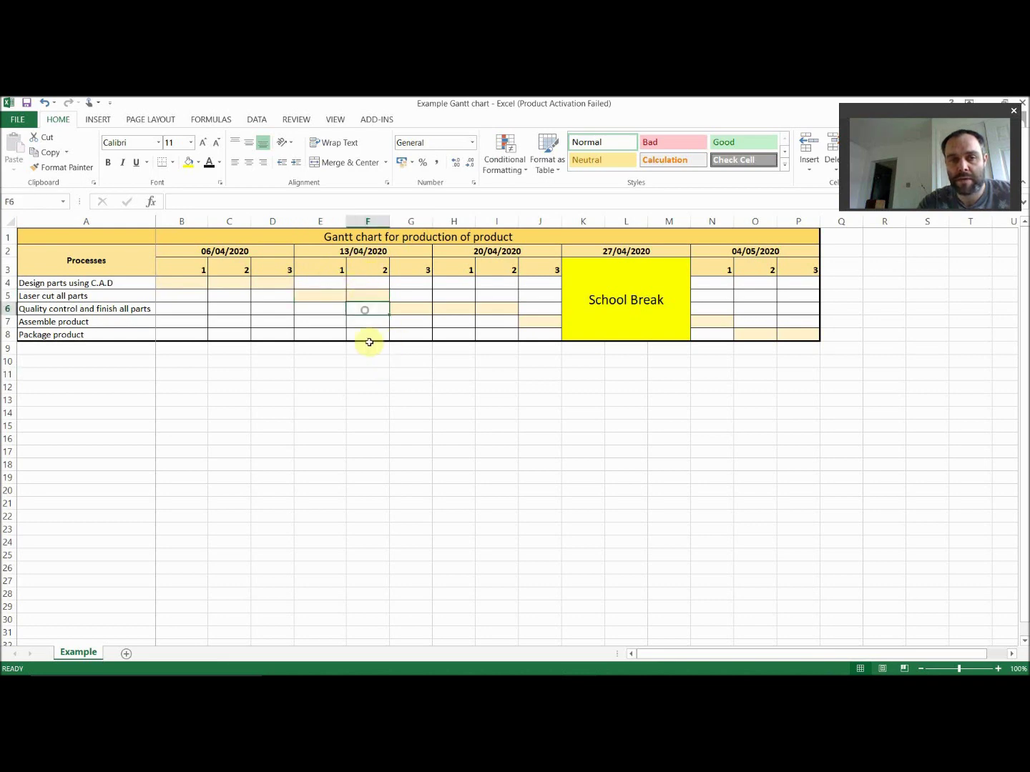
click(198, 162)
click(265, 209)
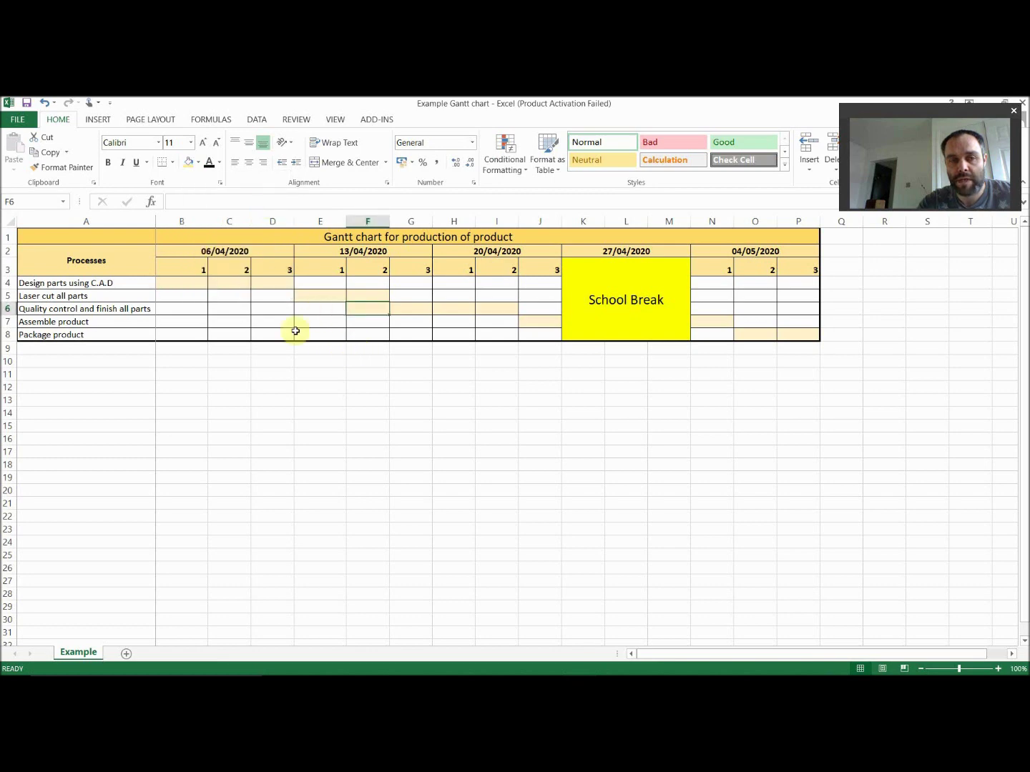
Select F5:F6 to show the Laser cut and Quality control bars overlapping in week 13/04/2020.
click(371, 296)
drag(372, 297, 374, 309)
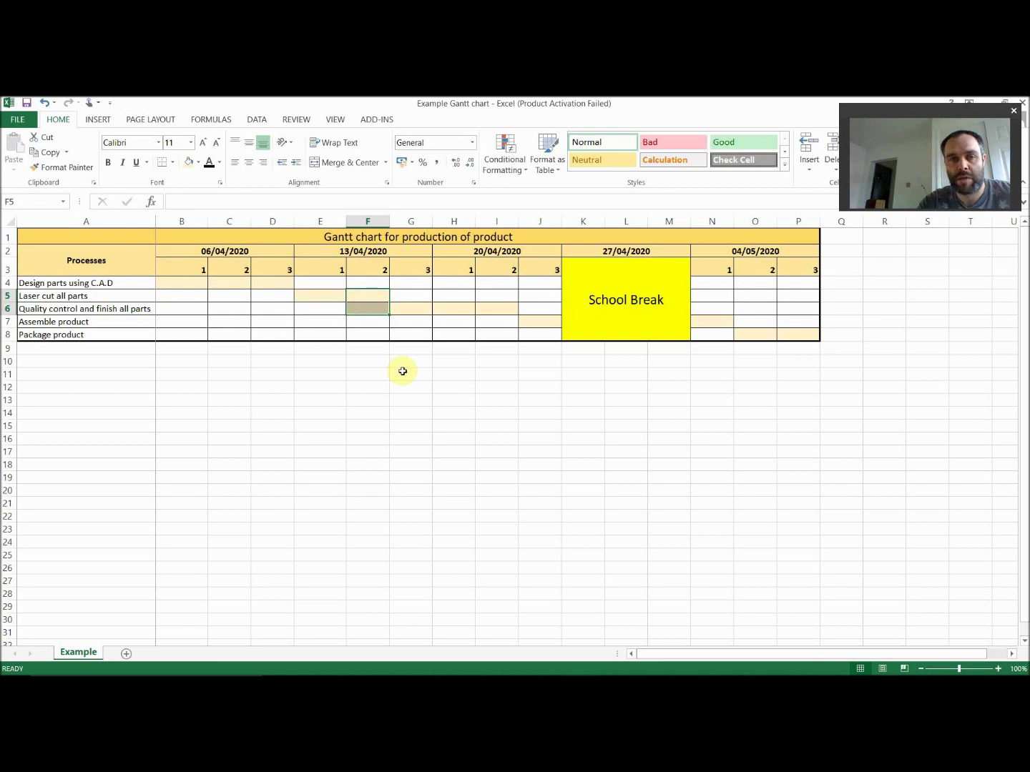
click(54, 298)
click(360, 299)
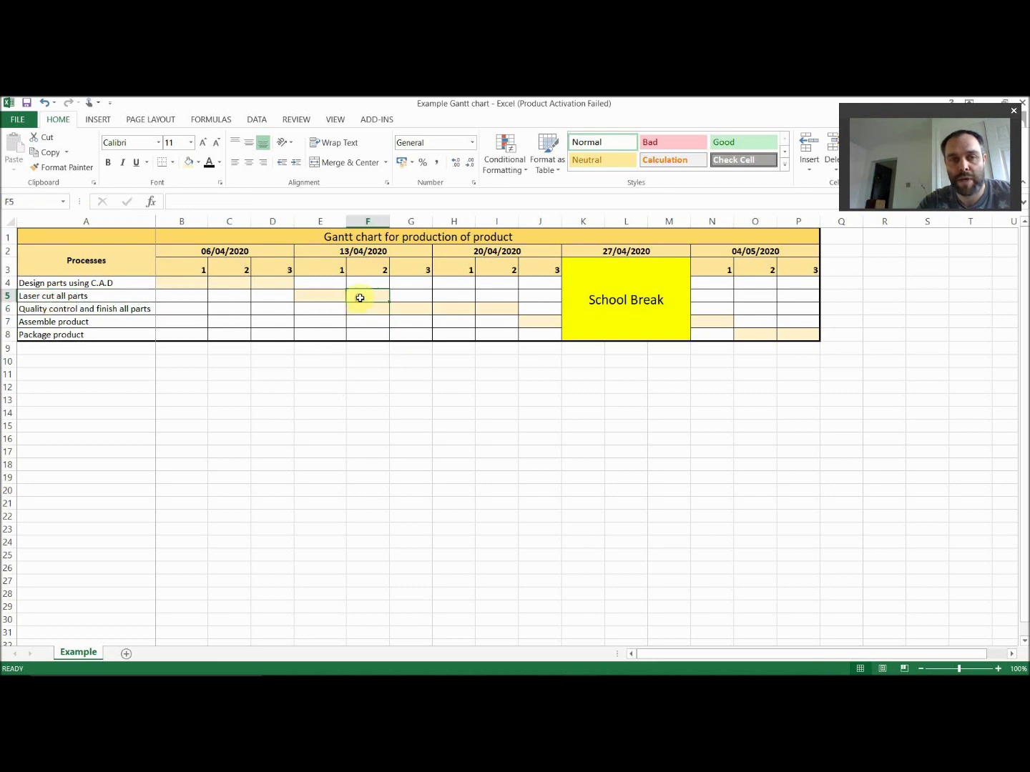
click(307, 299)
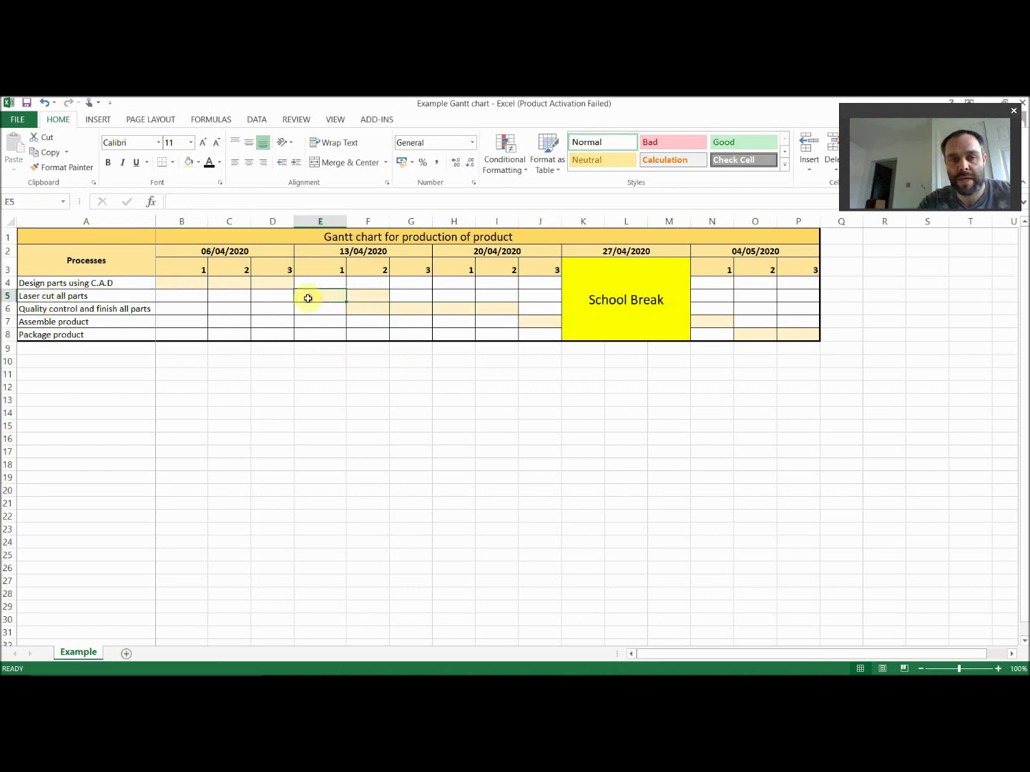
click(367, 293)
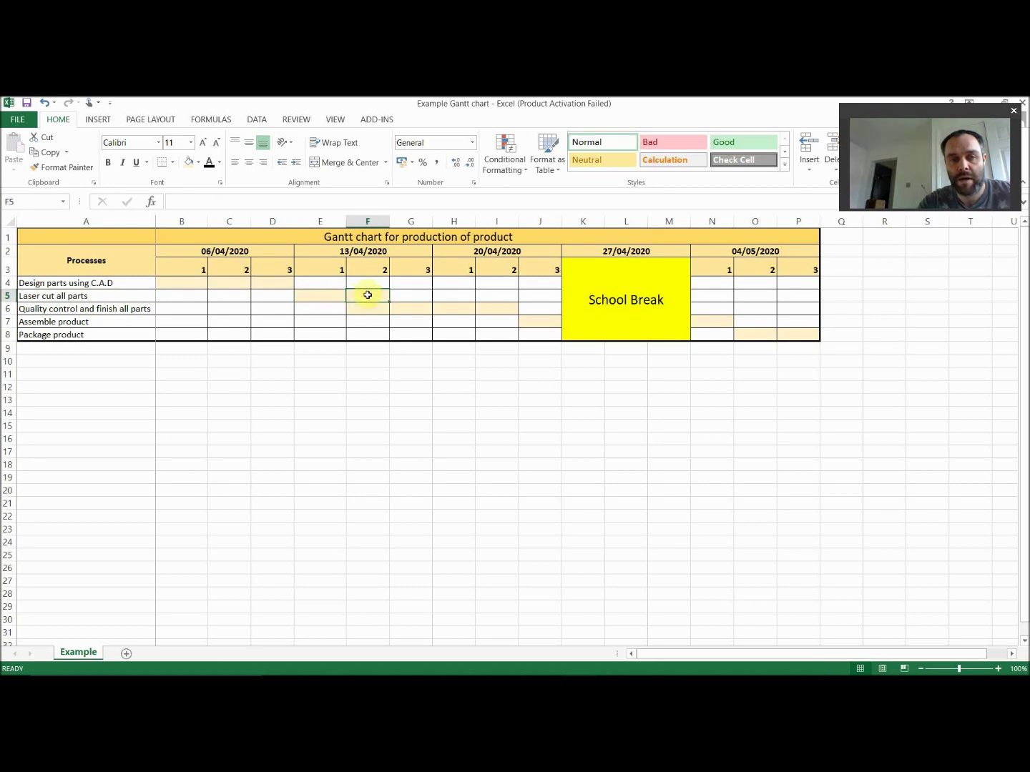
click(366, 305)
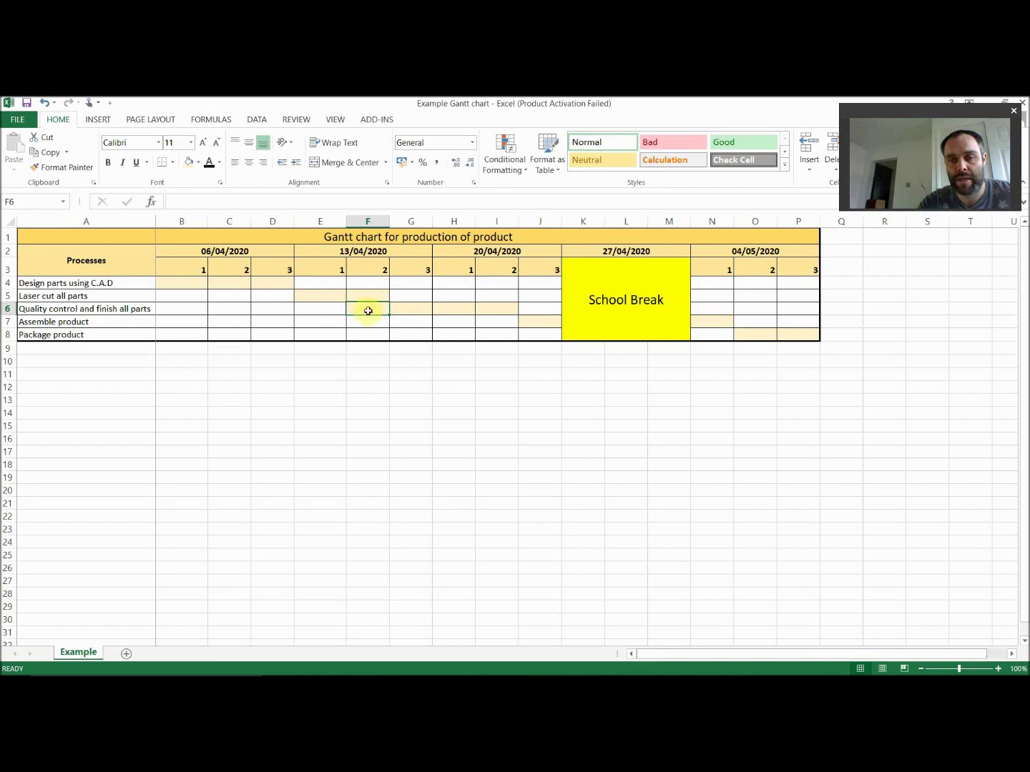
drag(367, 295, 368, 307)
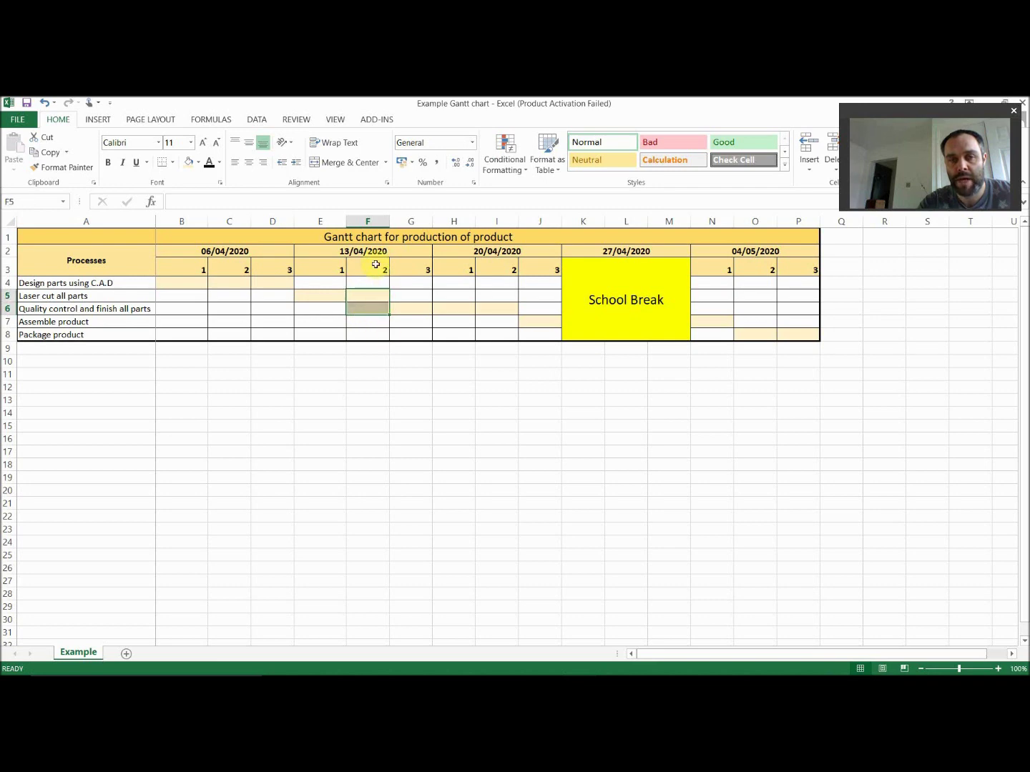
click(375, 266)
Copy the chart title from A1 and paste it as values into A10.
key(ctrl+shift+Down)
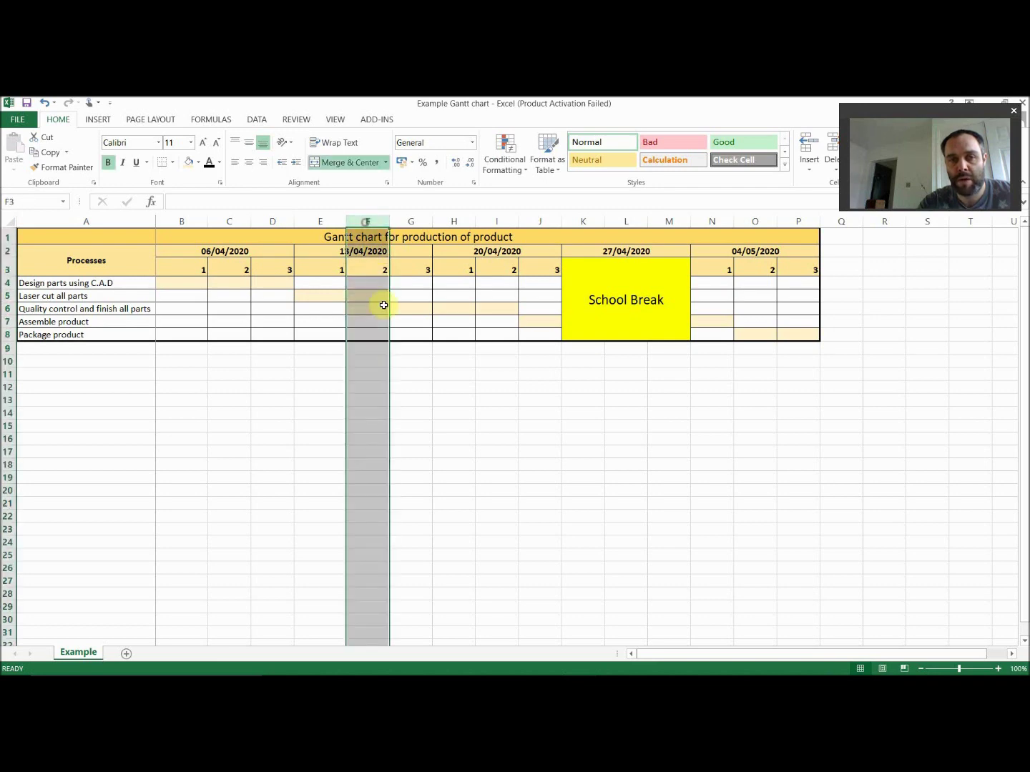
click(367, 271)
click(349, 256)
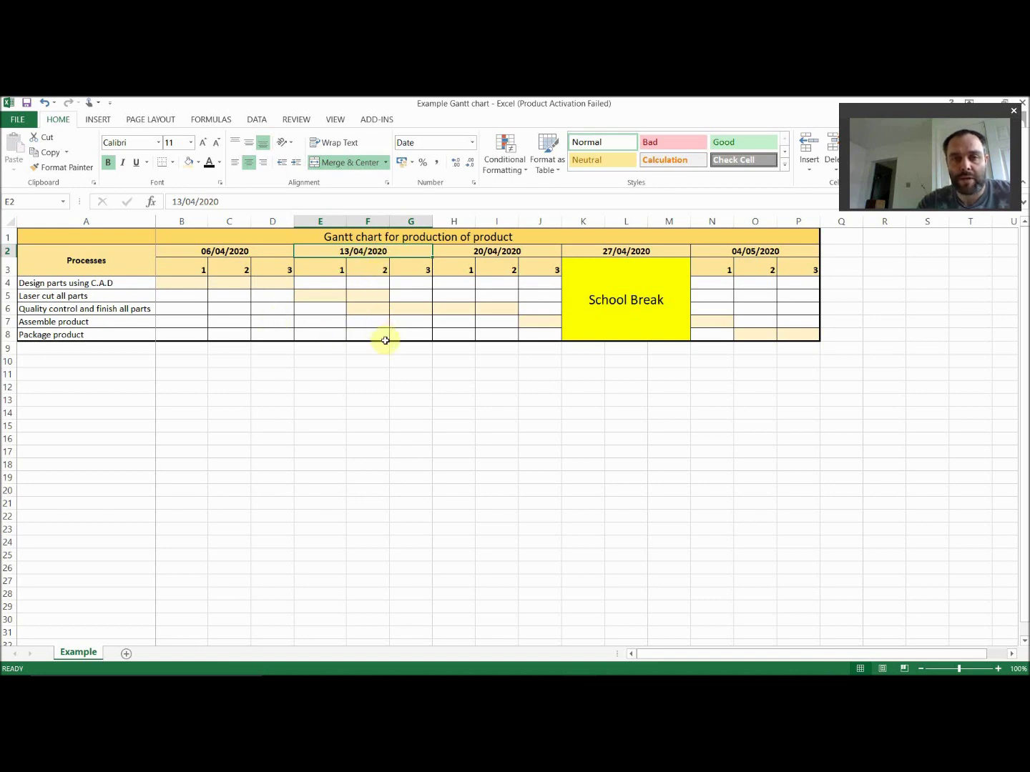
click(115, 373)
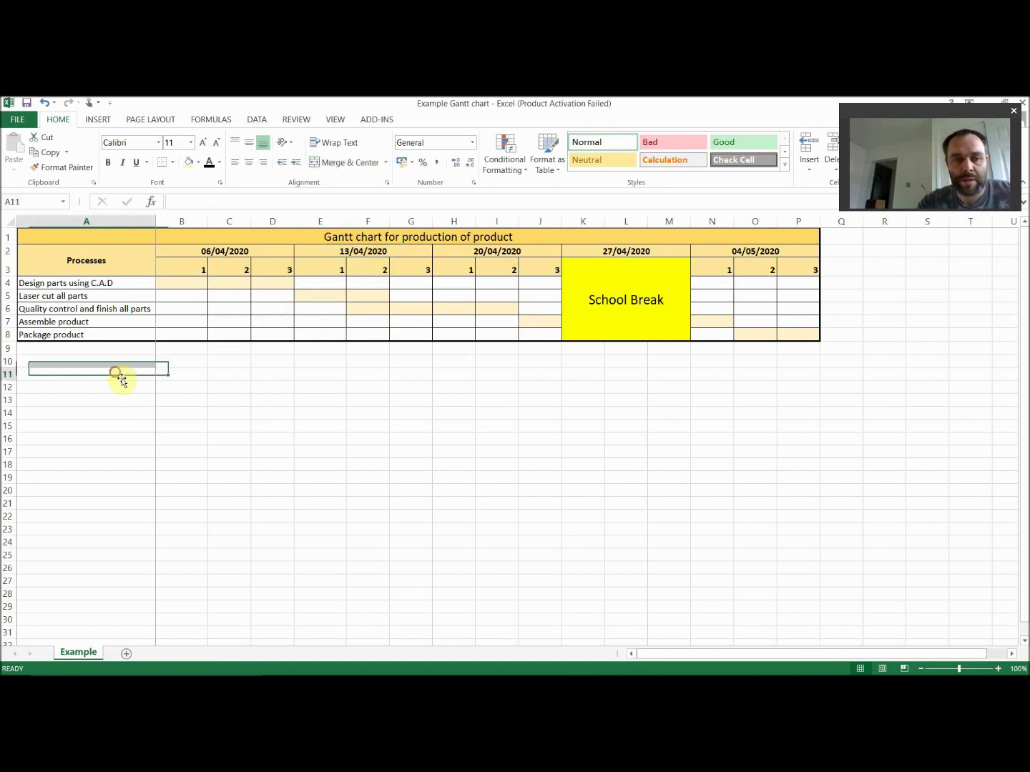
click(364, 238)
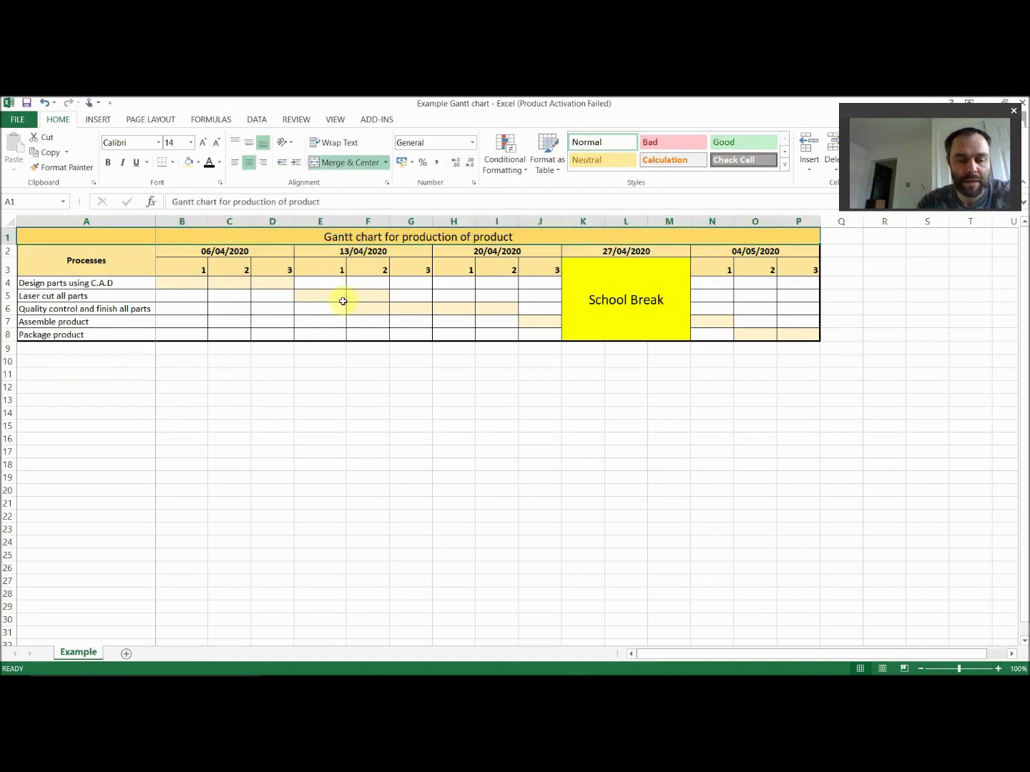
key(ctrl+c)
click(104, 361)
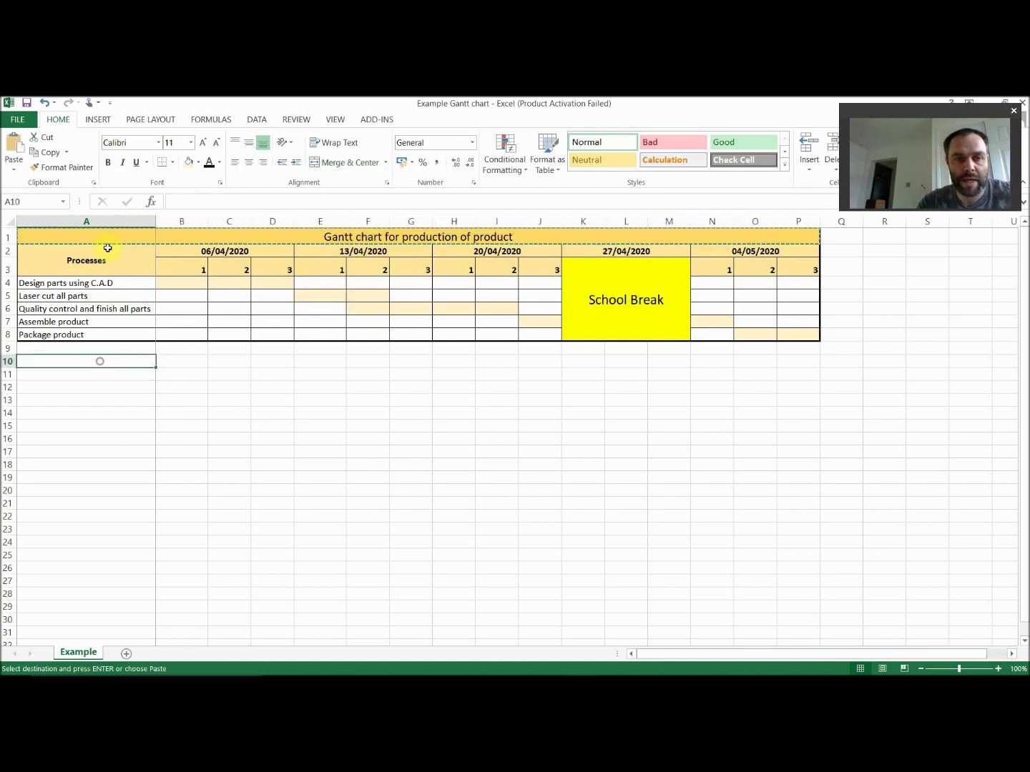
click(14, 166)
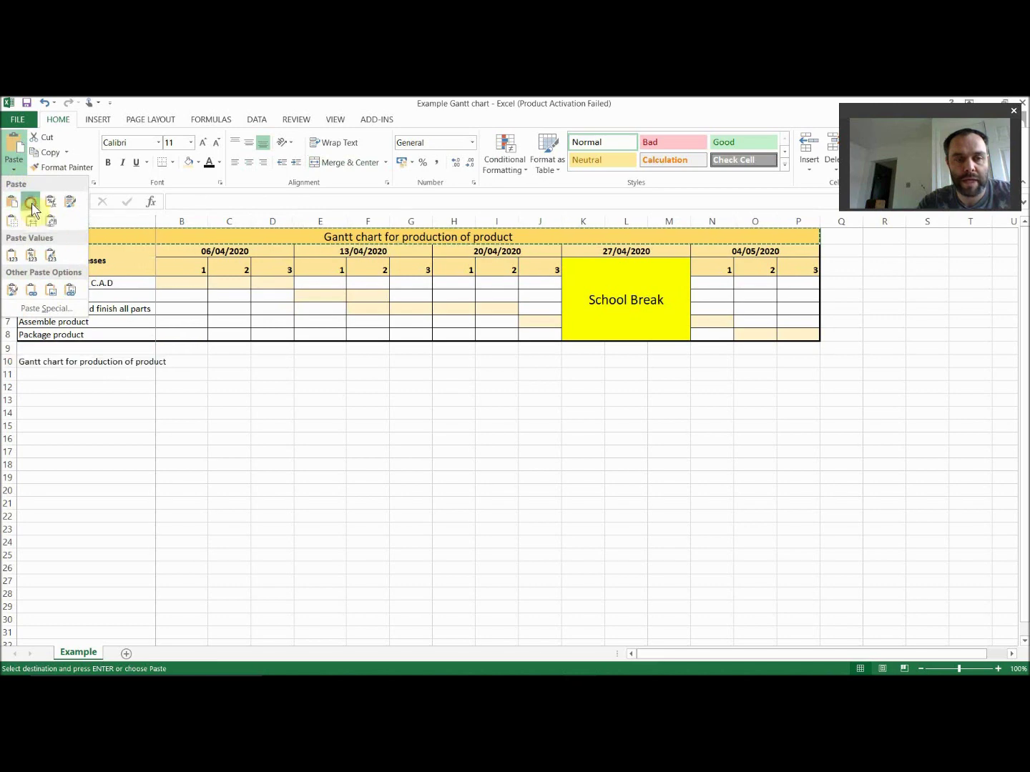
click(32, 204)
Enter 'Processes' in A11 as the second chart's heading, then check the calendar for dates.
click(264, 427)
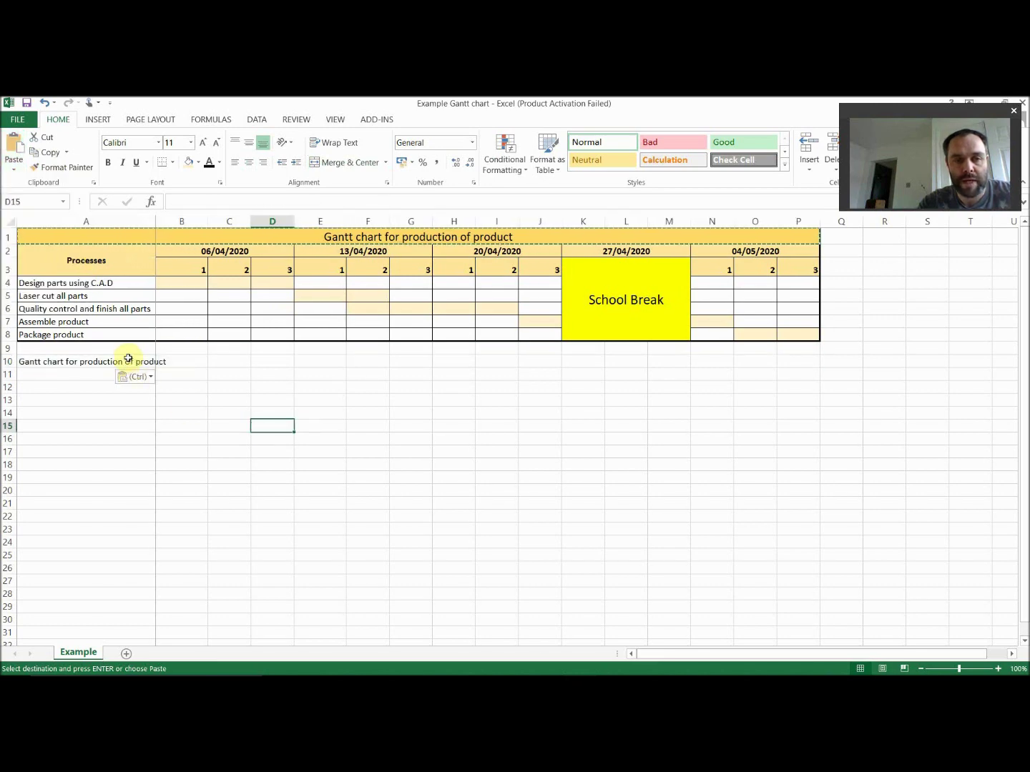
click(128, 358)
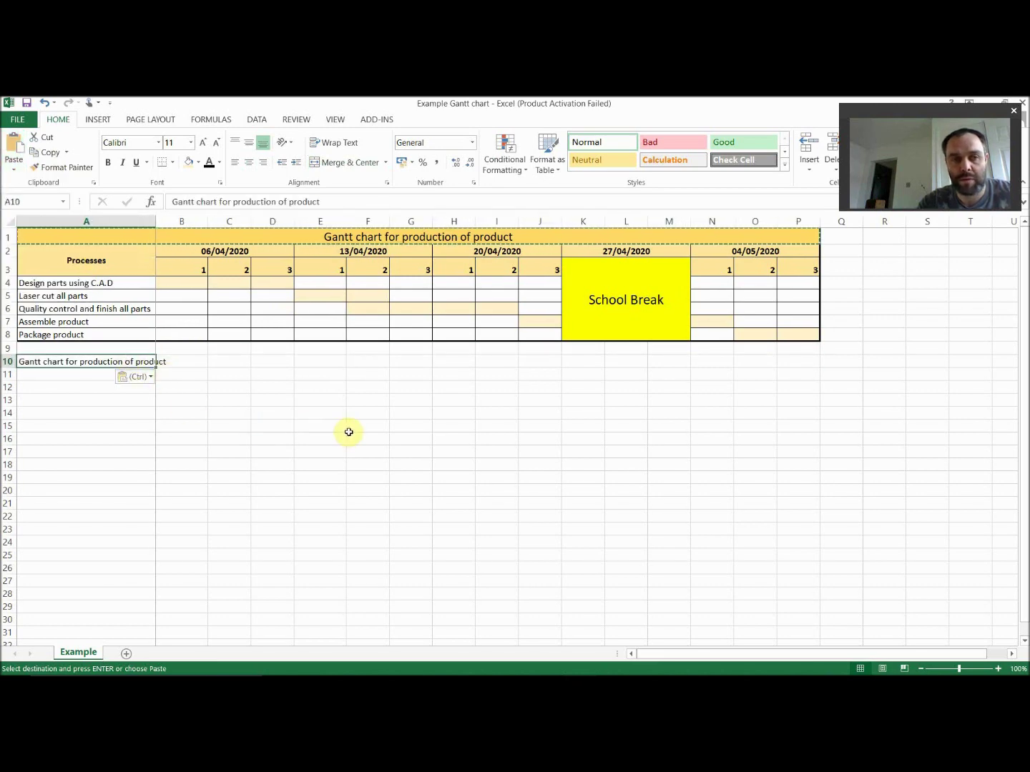
click(344, 437)
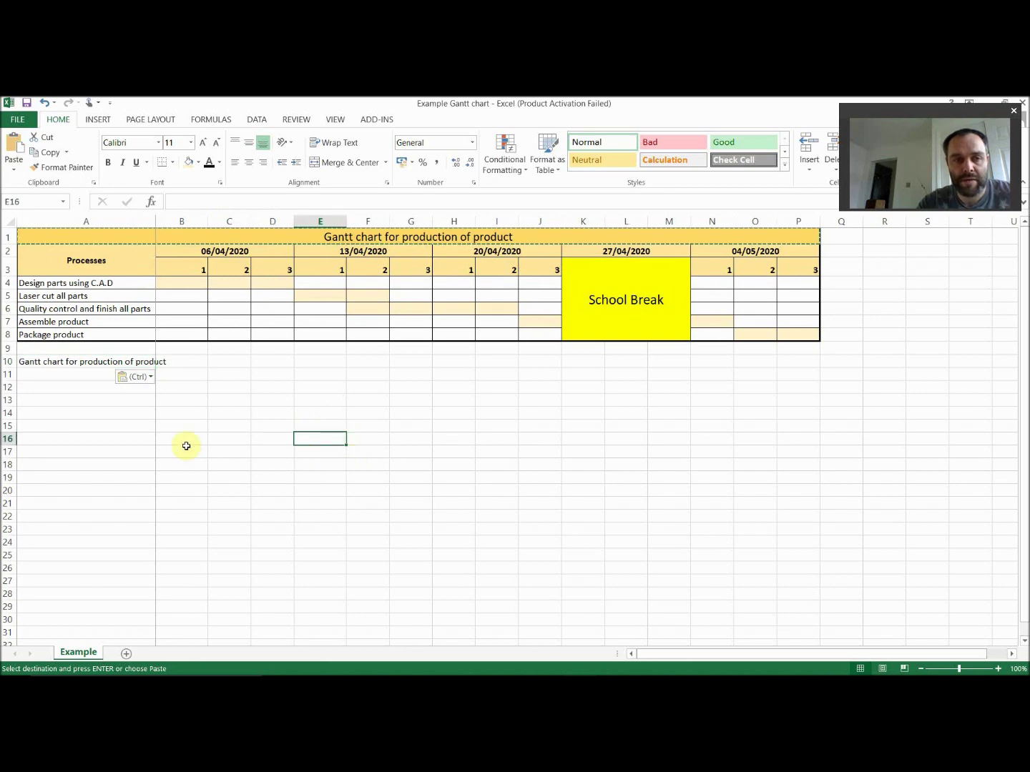
click(65, 373)
text(P)
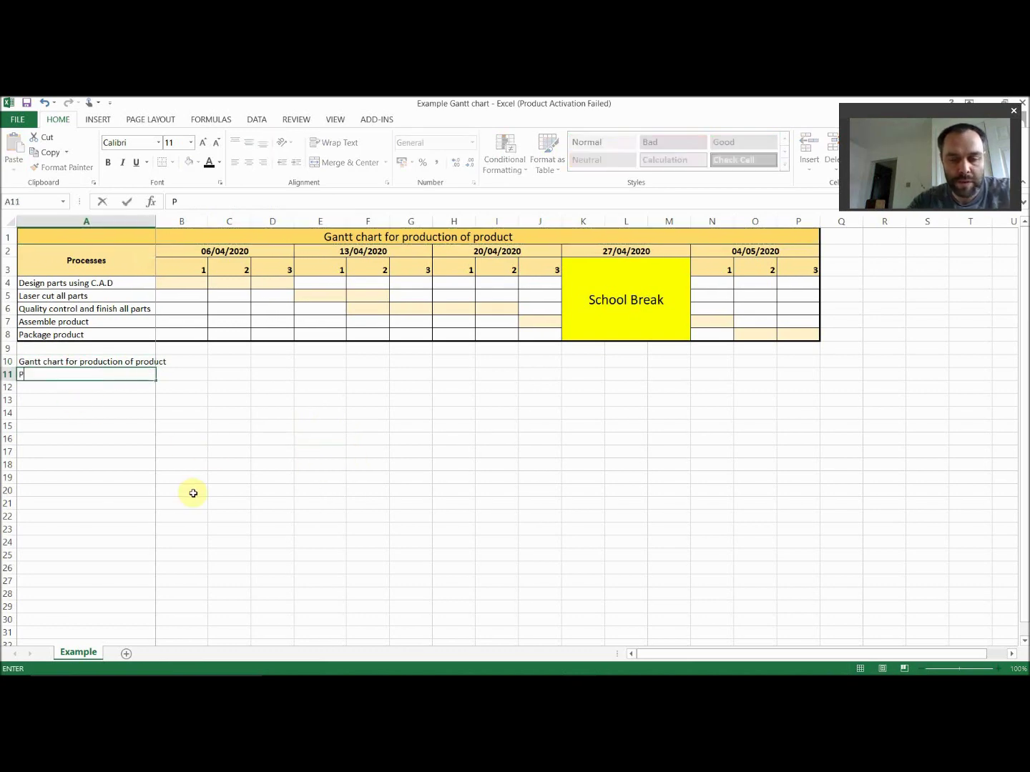
text(rocesses)
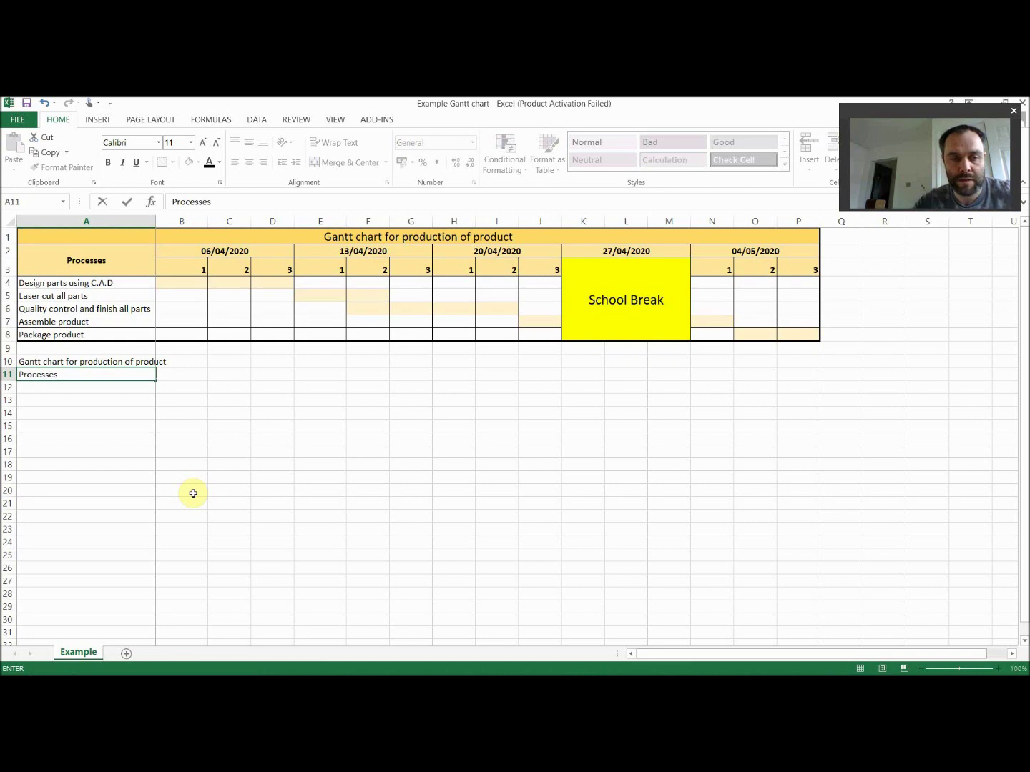
click(193, 492)
click(184, 370)
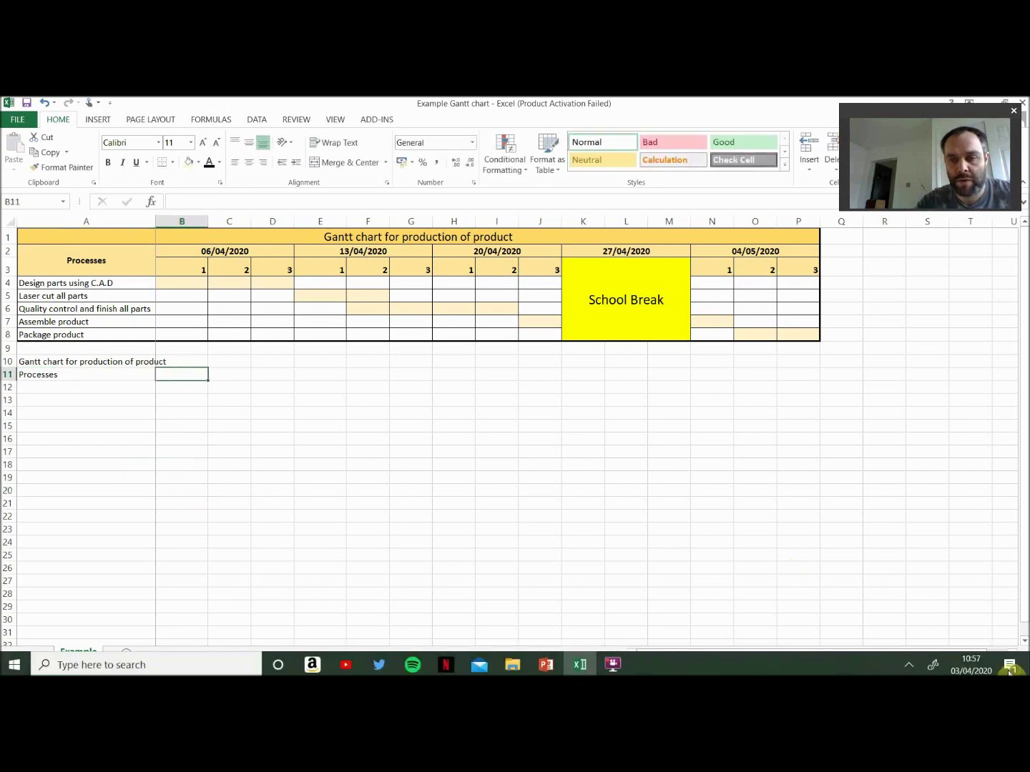
click(985, 669)
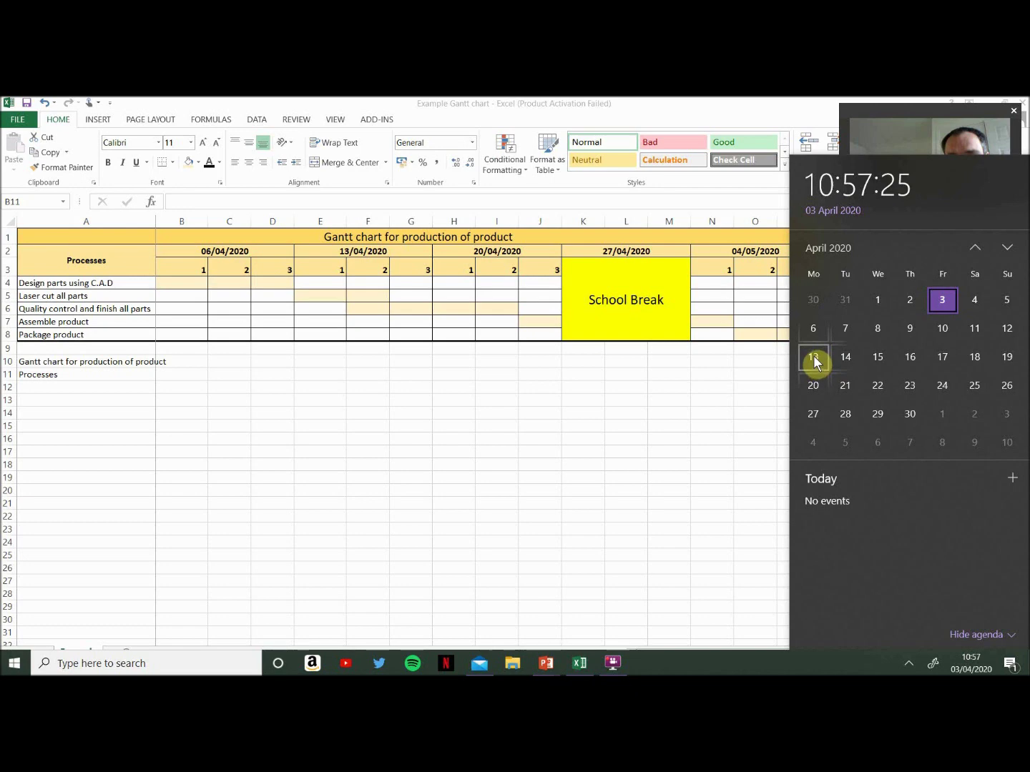
click(182, 376)
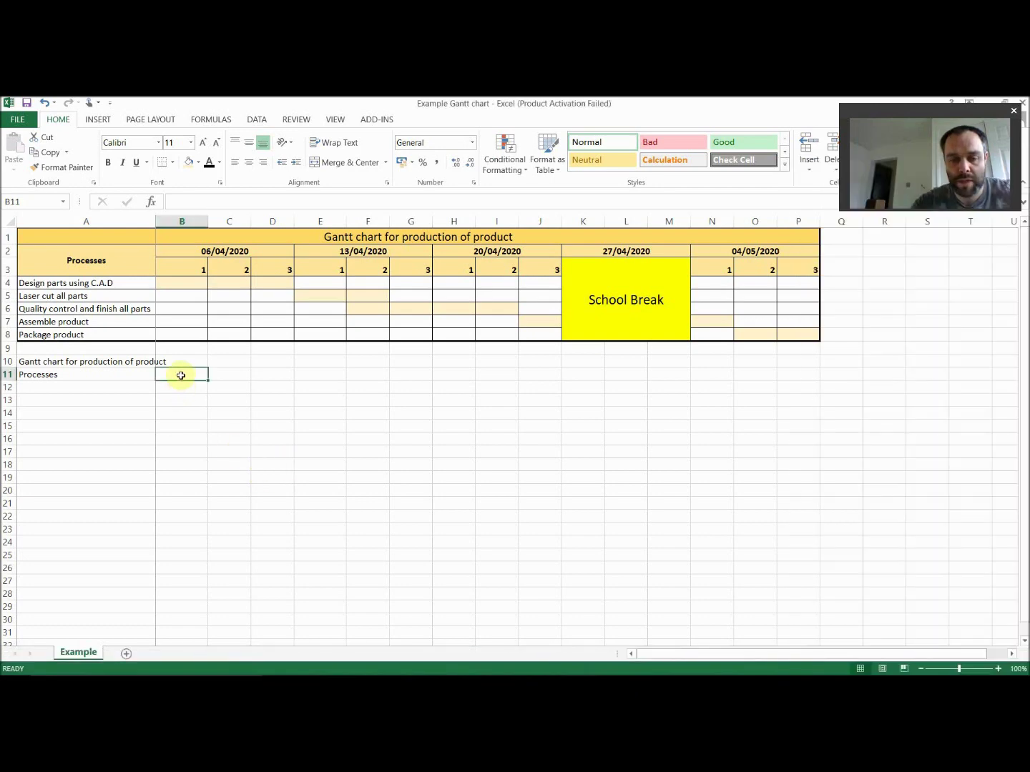
text(06/04/2020)
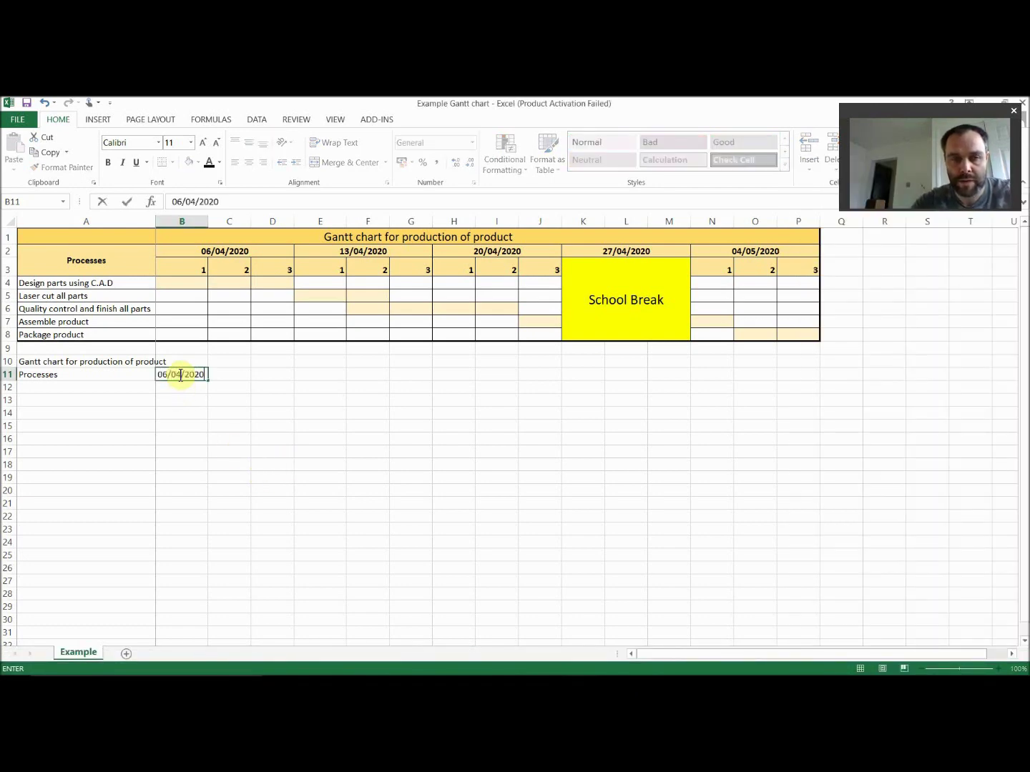
Commit 06/04/2020 in B11 and preview date formats in Format Cells without applying any.
key(Return)
click(181, 376)
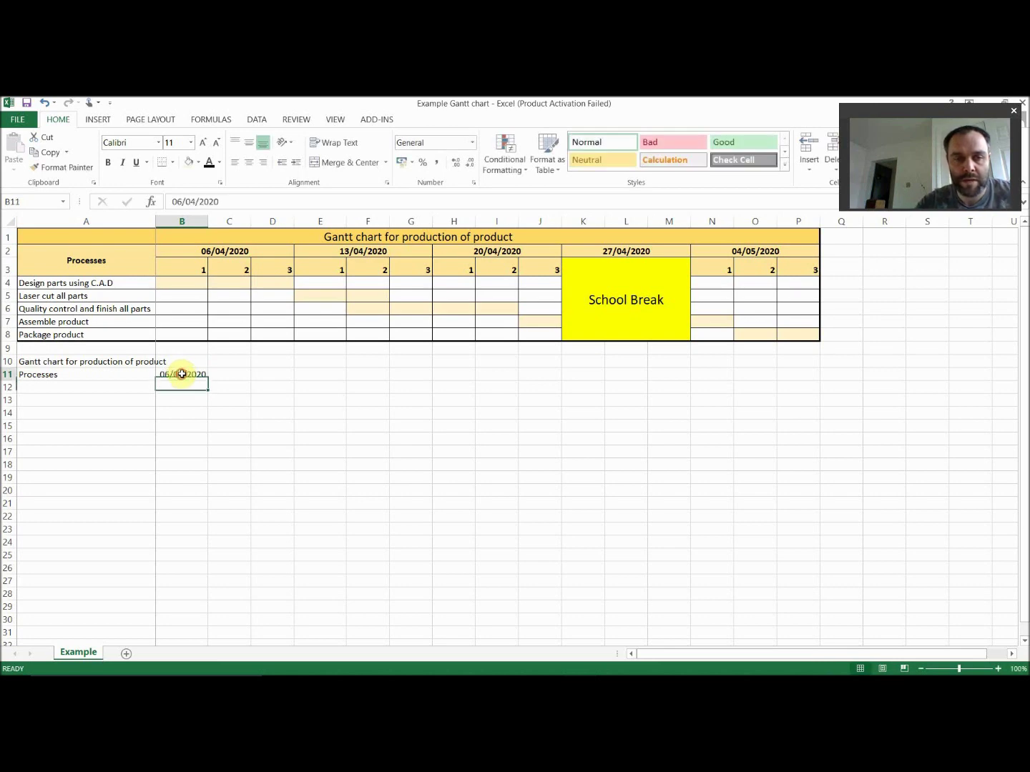
right_click(189, 374)
click(251, 583)
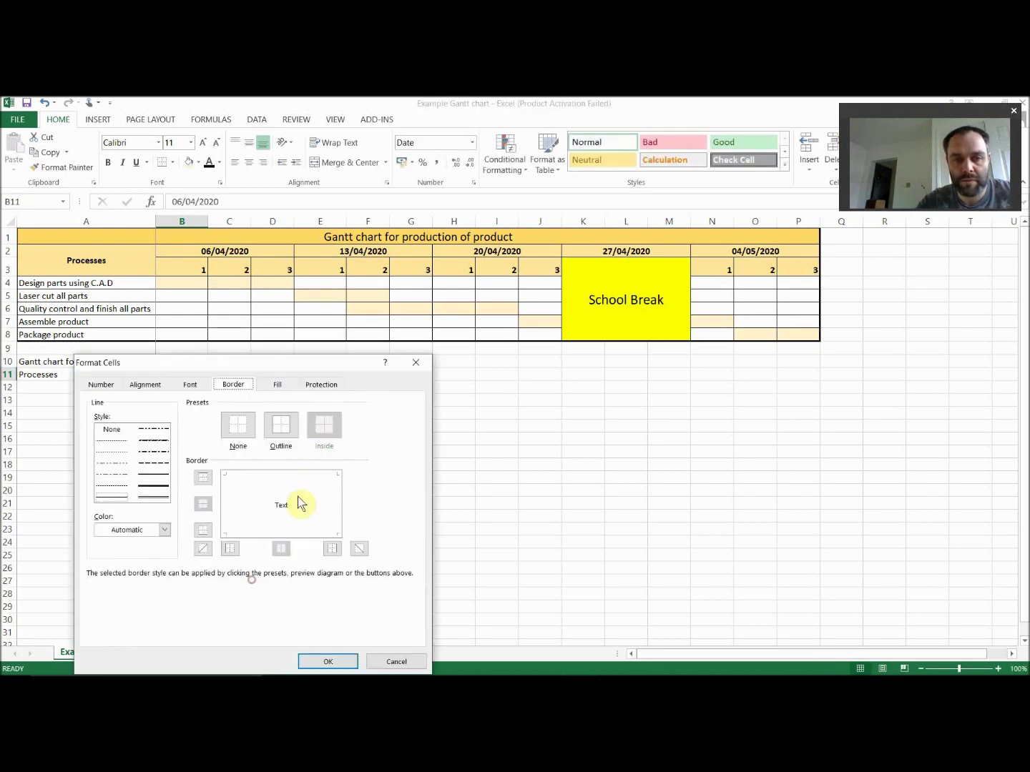
click(100, 384)
drag(193, 364, 313, 320)
click(347, 424)
click(346, 432)
click(333, 460)
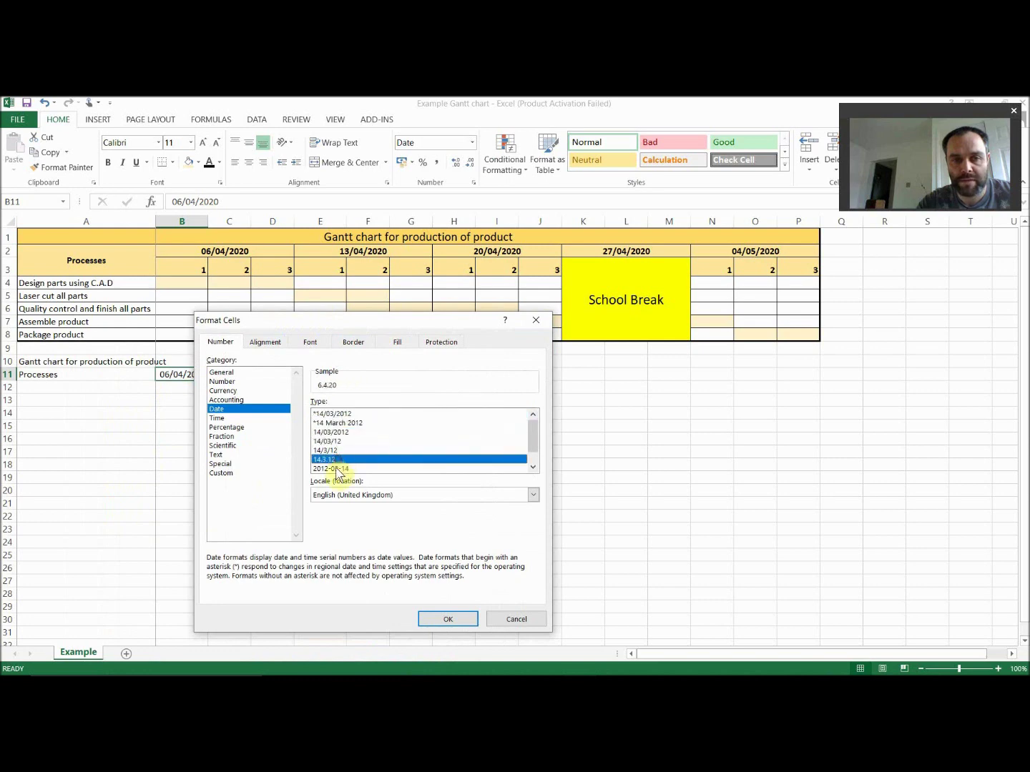
click(500, 616)
click(319, 466)
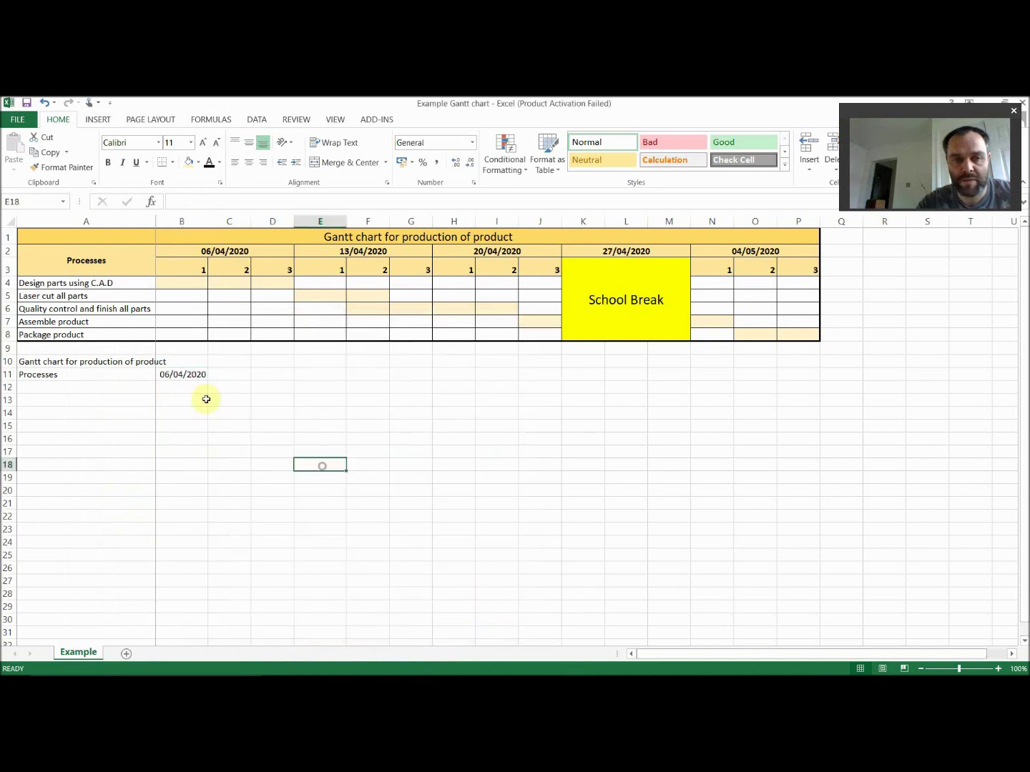
Start E11 with '13', then enter day numbers 1, 2, 3 in B12:D12.
click(229, 376)
text(13)
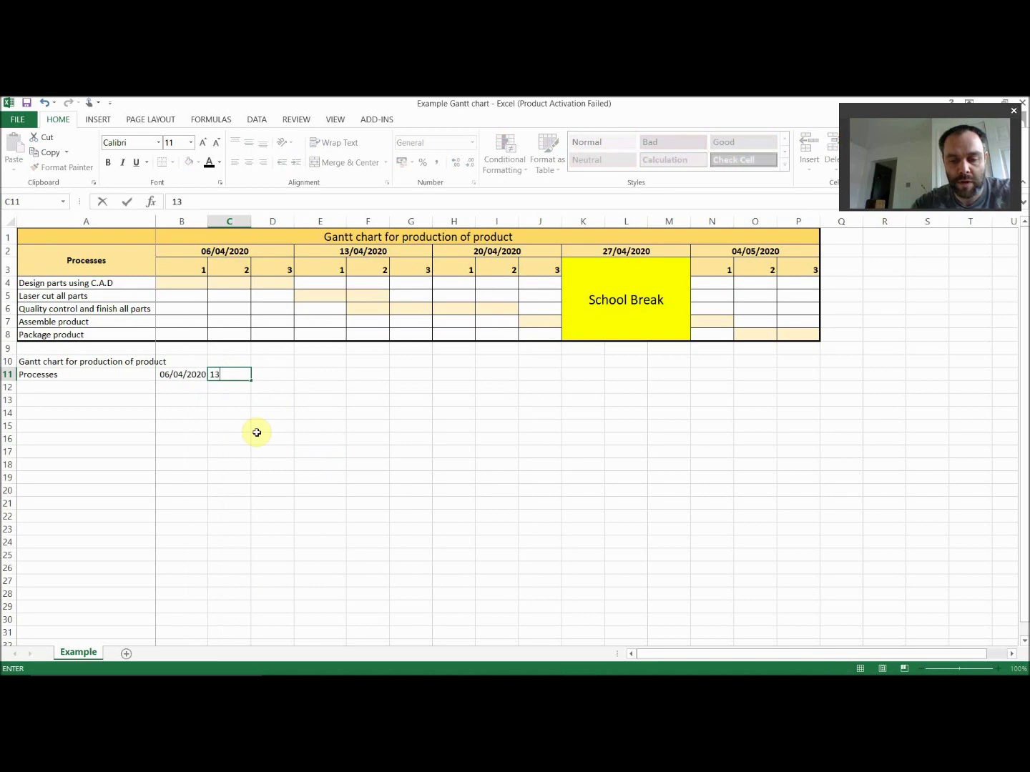
click(201, 387)
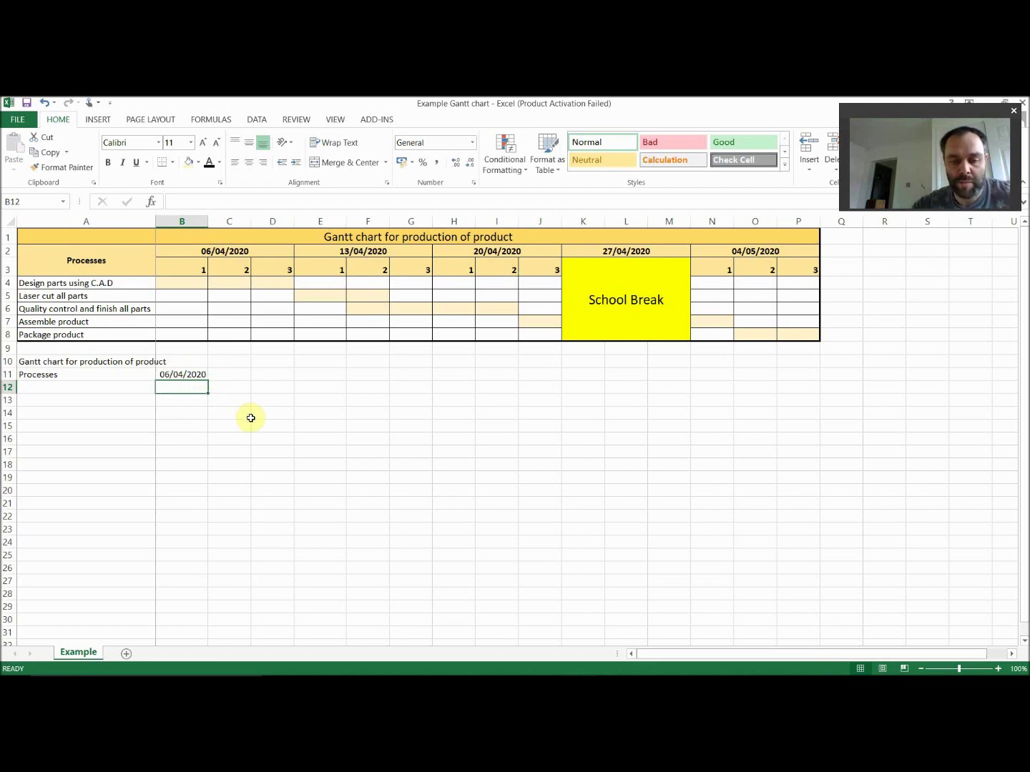
text(1)
key(Tab)
text(2)
key(Tab)
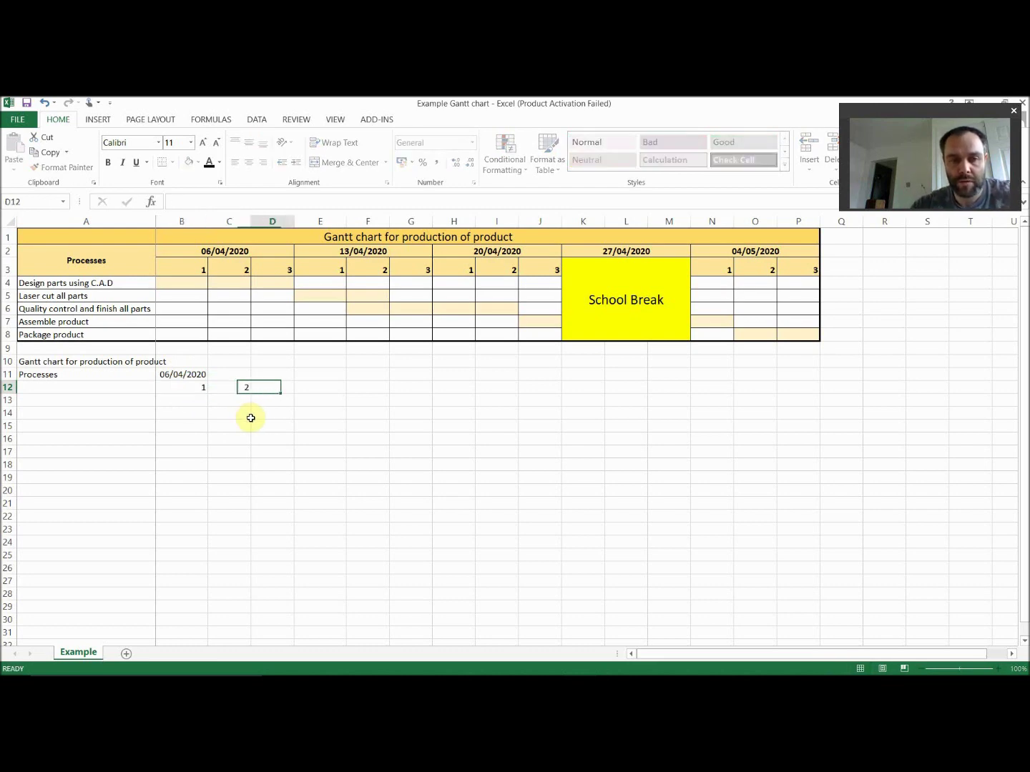
text(3)
key(Tab)
Merge and centre 06/04/2020 across B11:D11 above the day numbers.
click(190, 375)
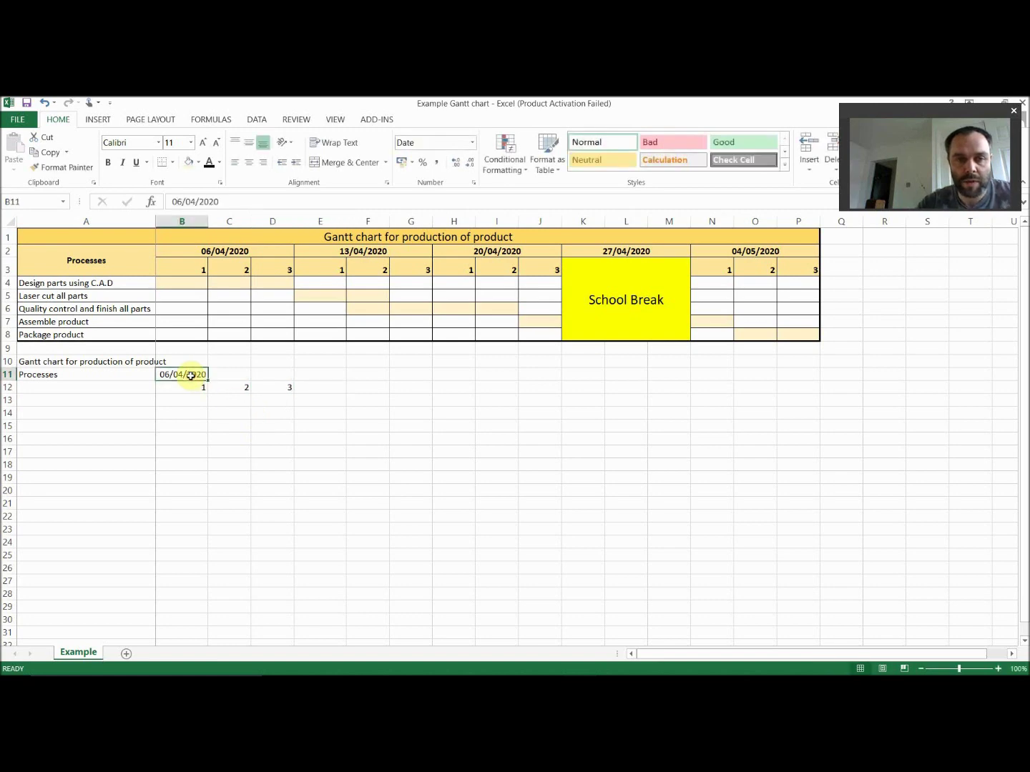
drag(178, 372, 272, 373)
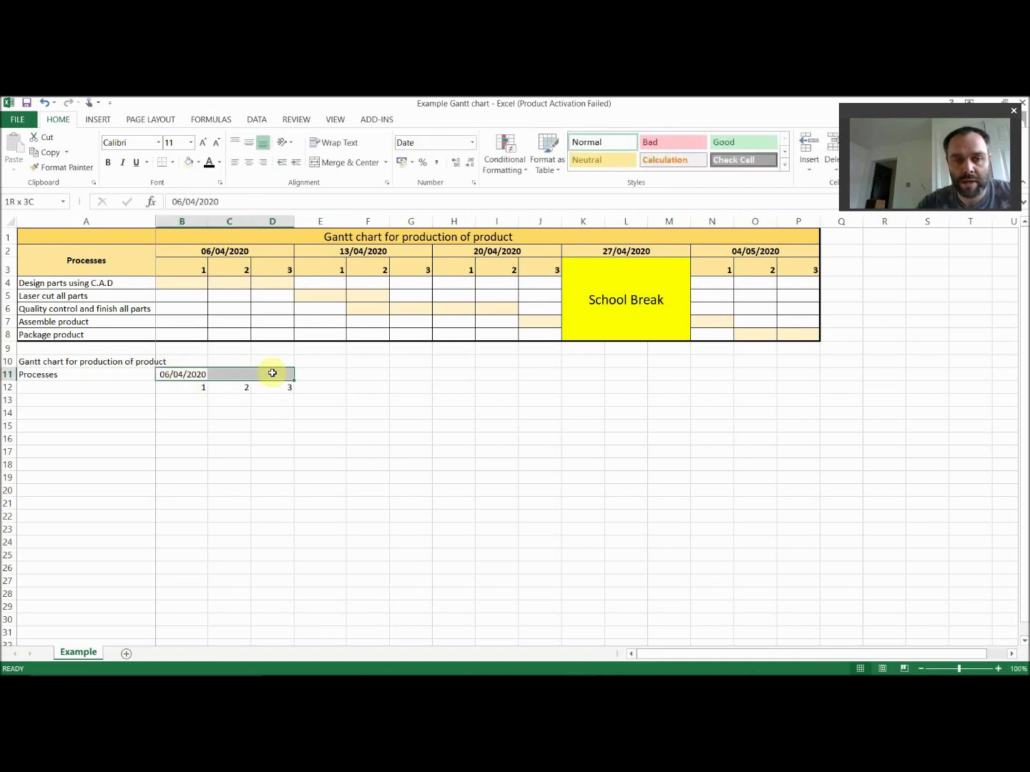
click(351, 162)
click(383, 422)
click(216, 375)
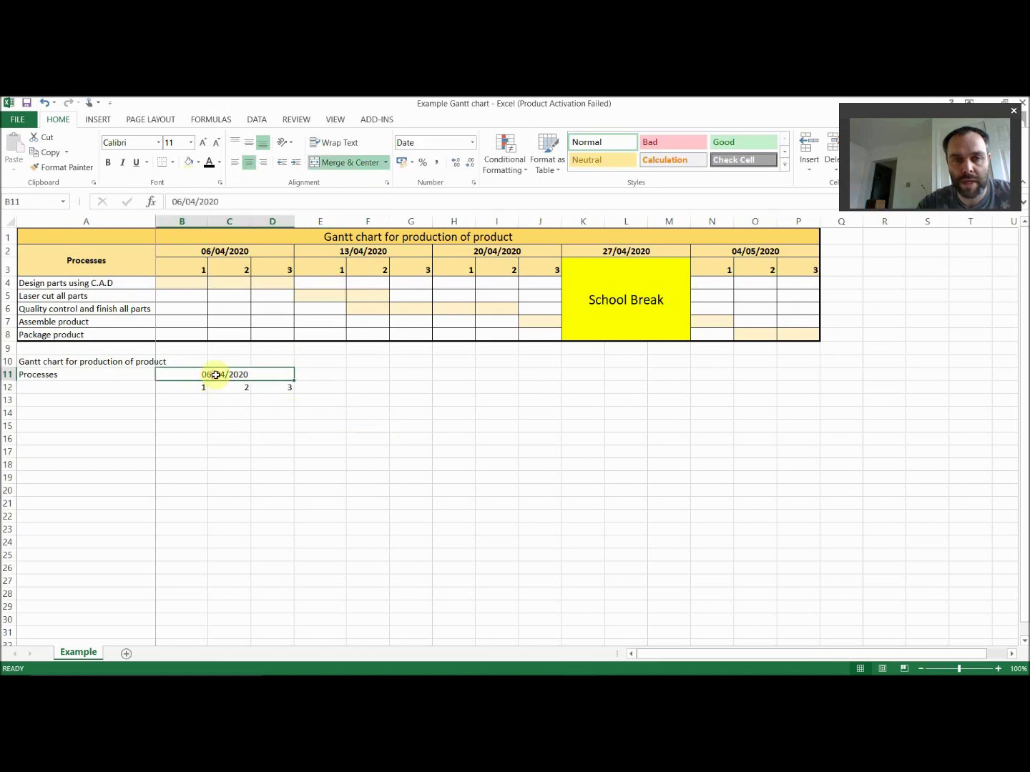
drag(201, 387, 281, 389)
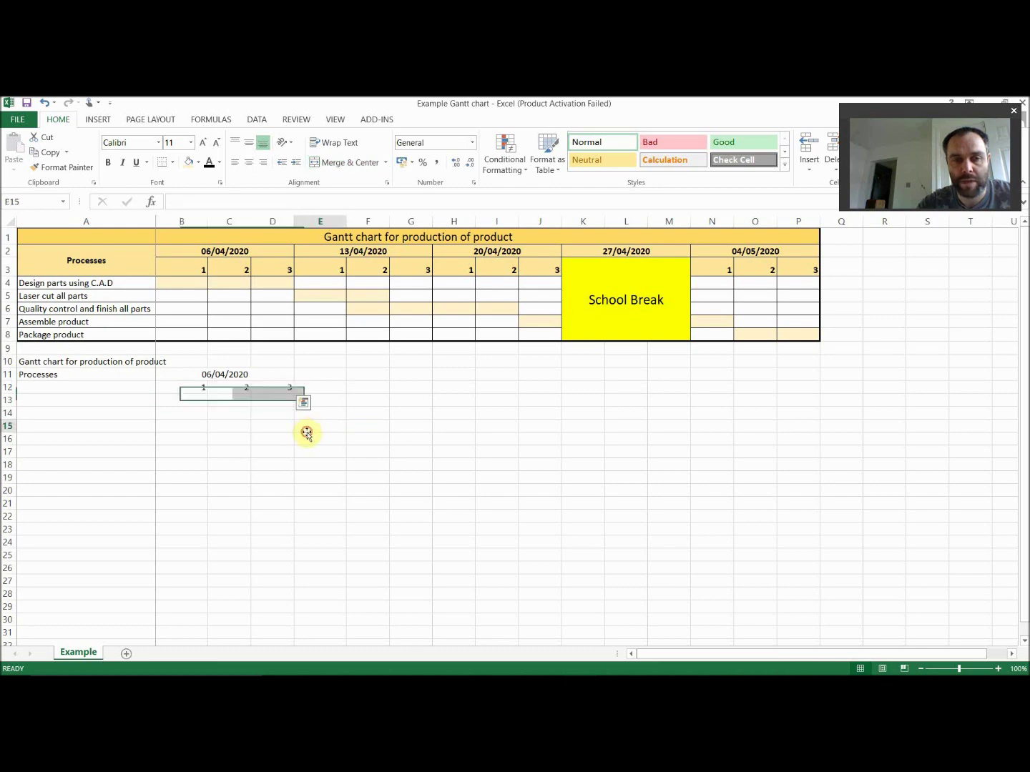
click(307, 431)
Enter 13/04/2020 in E11 and copy days 1, 2, 3 into E12:G12.
click(323, 374)
text(13/04/2020)
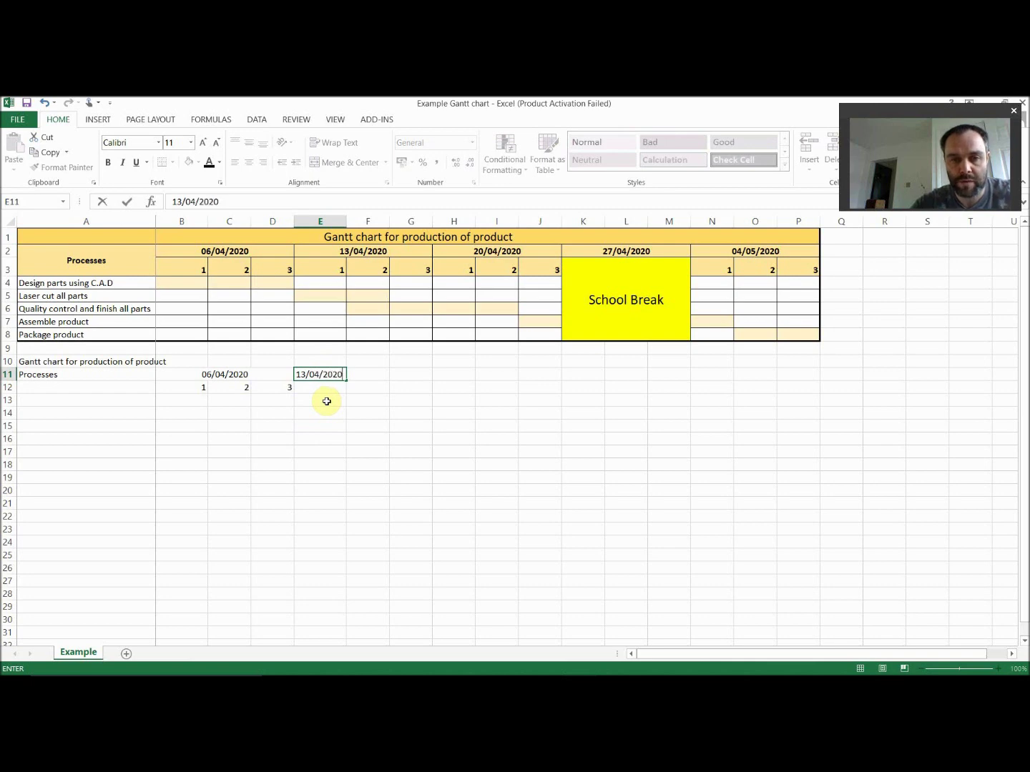
key(Return)
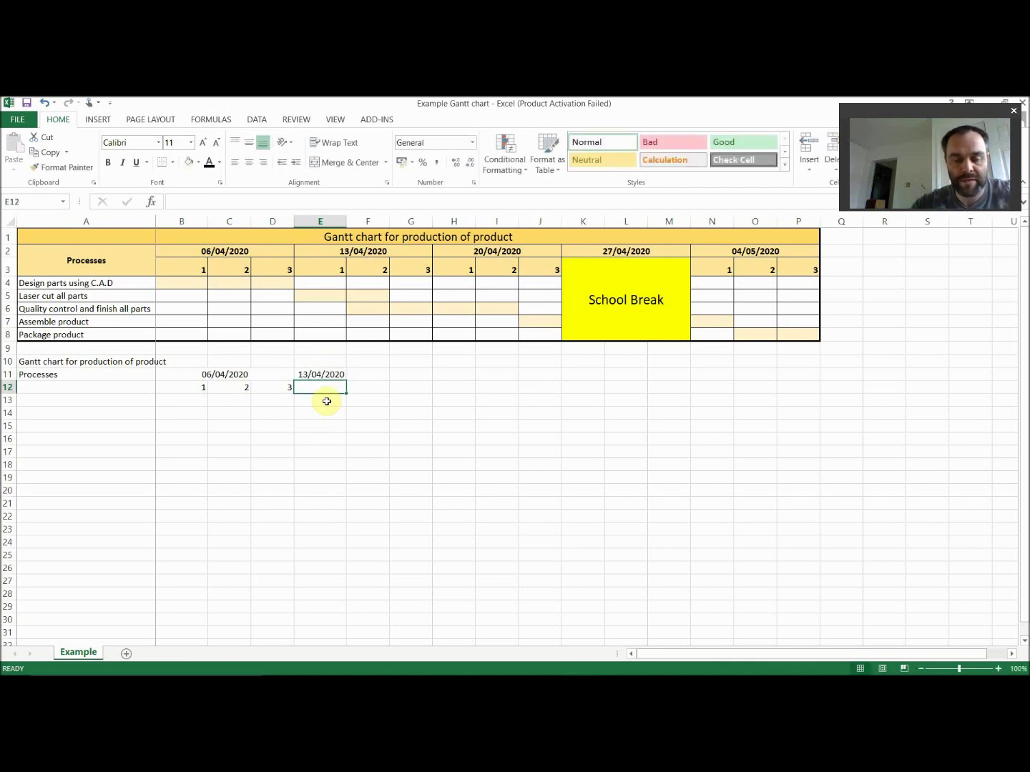
drag(193, 387, 272, 389)
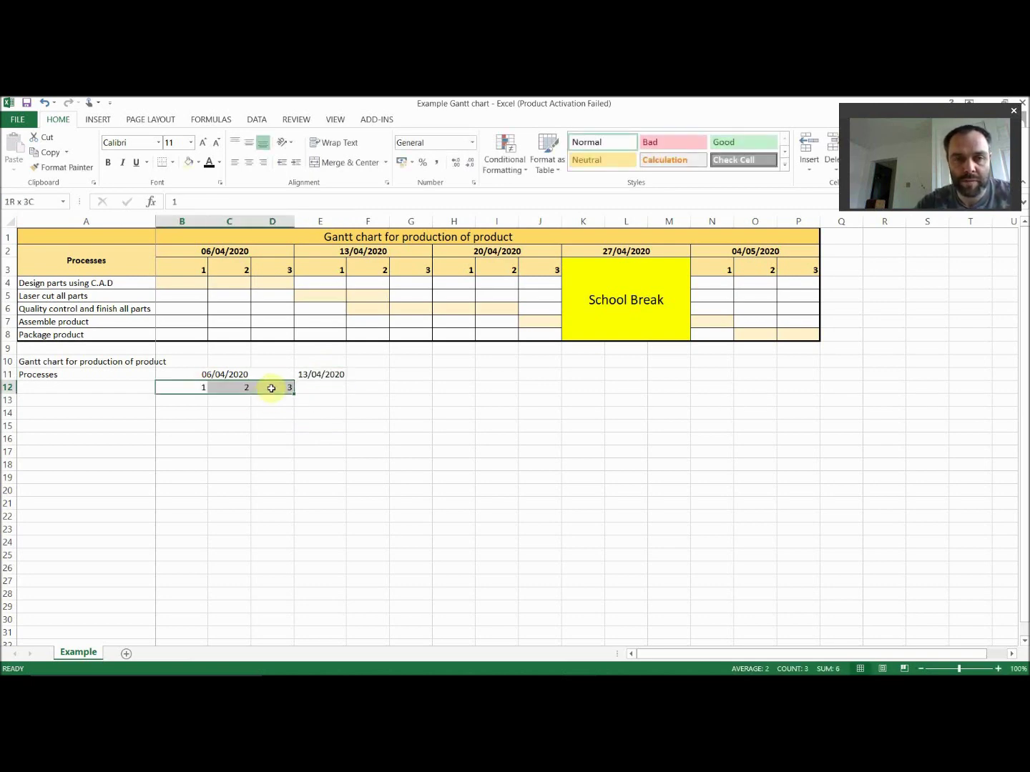
key(ctrl+c)
click(324, 389)
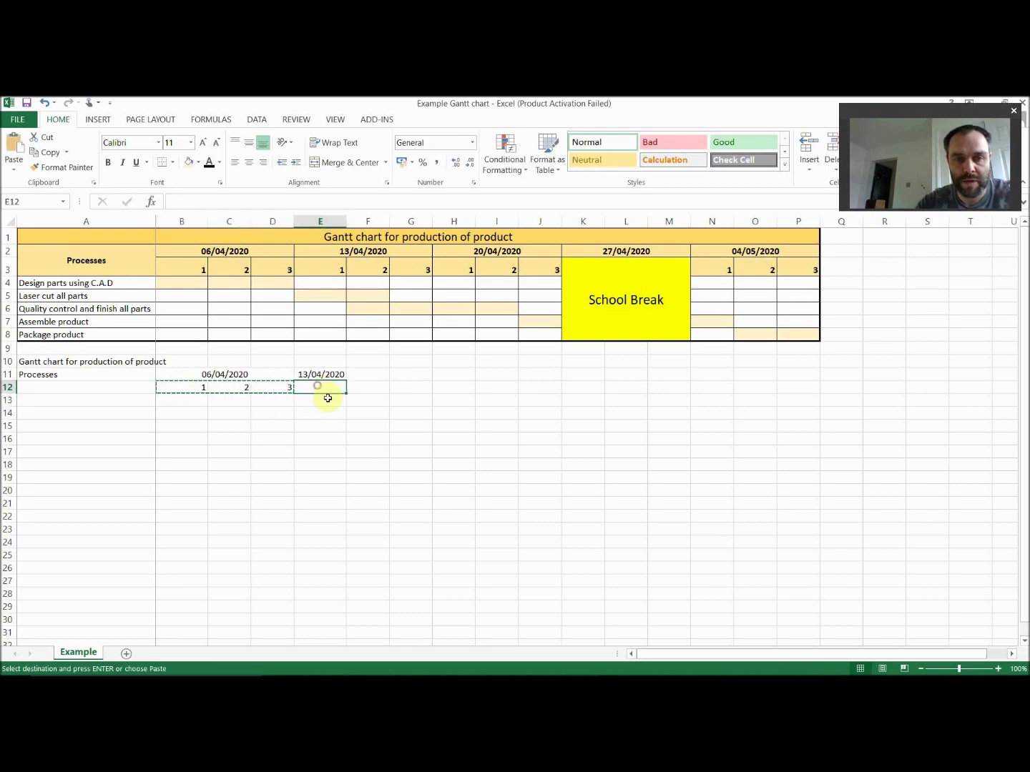
key(ctrl+v)
click(393, 432)
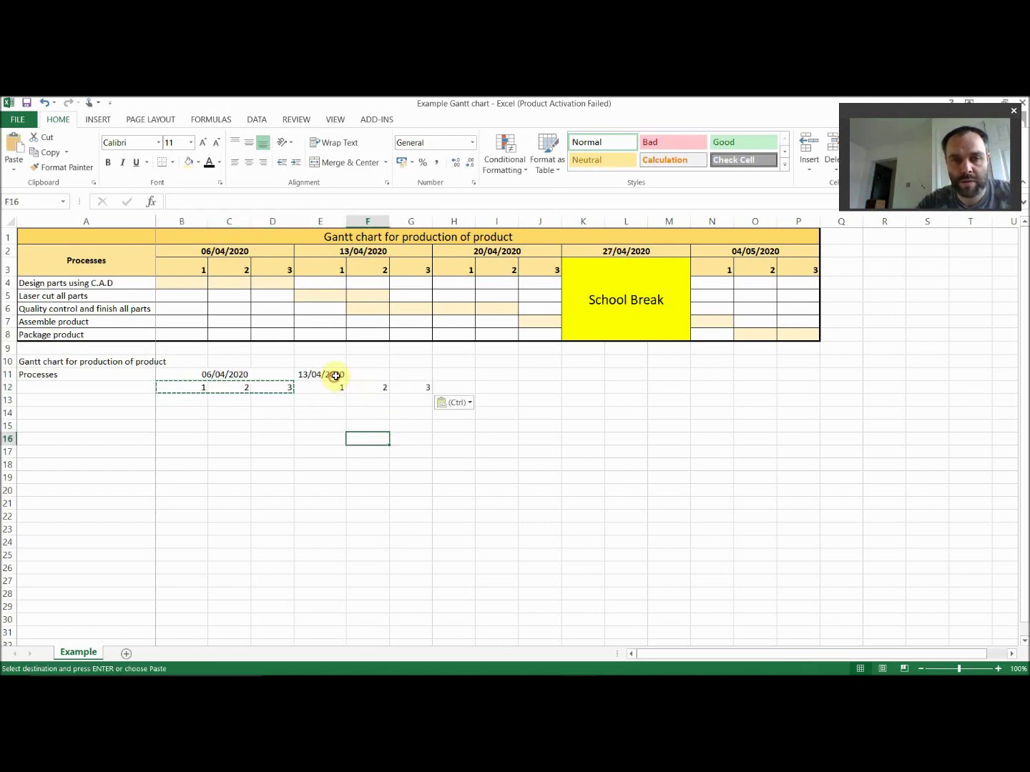
Merge and centre 13/04/2020 across E11:G11, then select both merged week dates.
drag(339, 374, 409, 371)
click(345, 163)
click(541, 465)
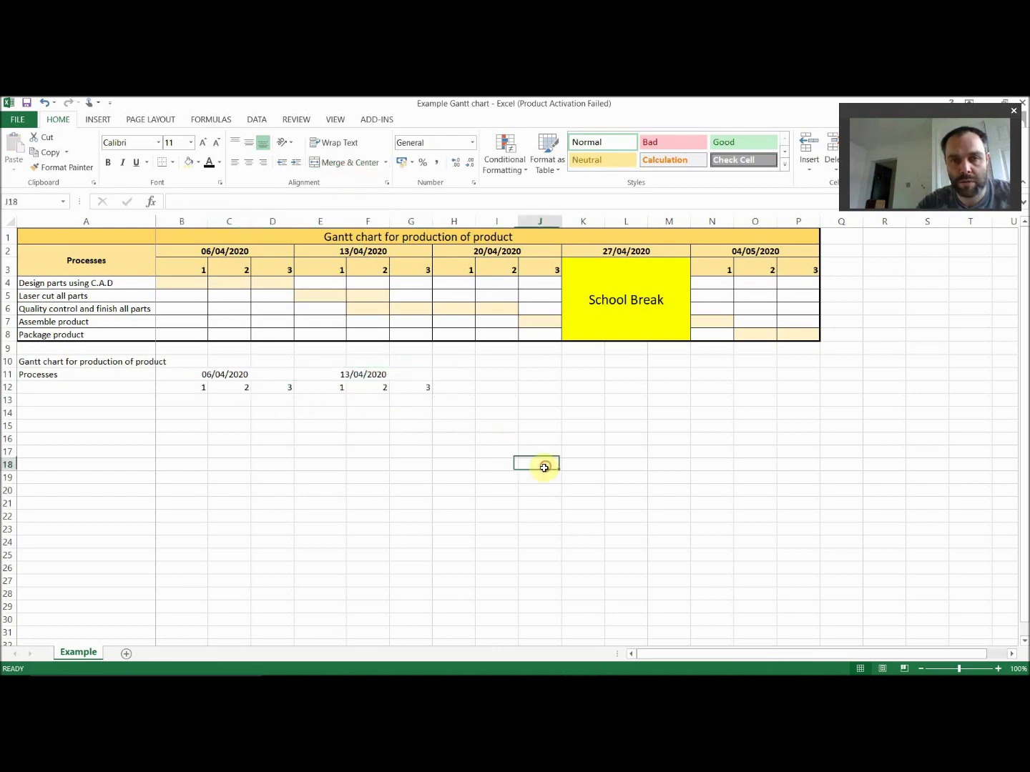
click(260, 369)
click(338, 386)
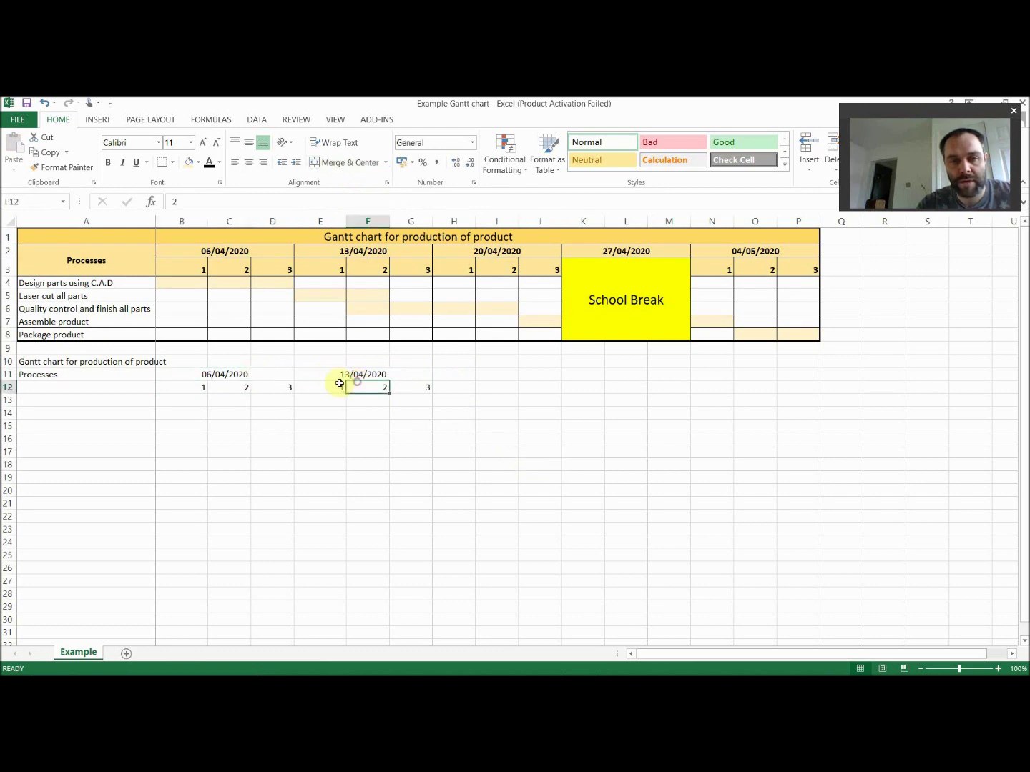
click(278, 374)
click(325, 375)
click(248, 377)
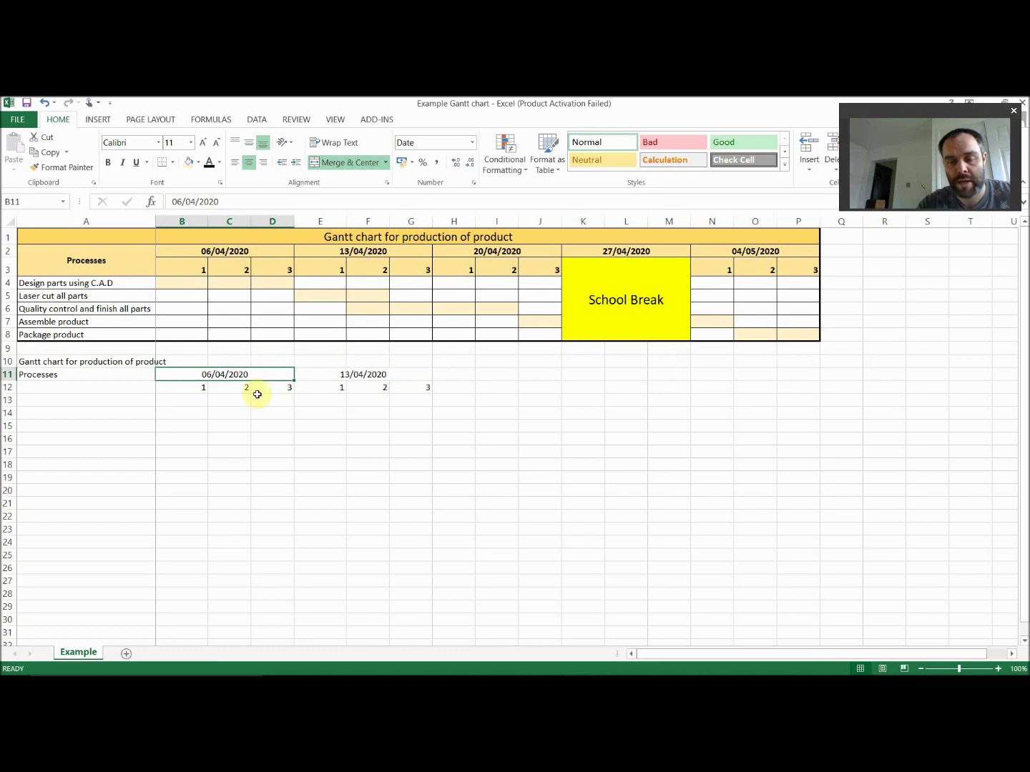
drag(269, 374, 337, 378)
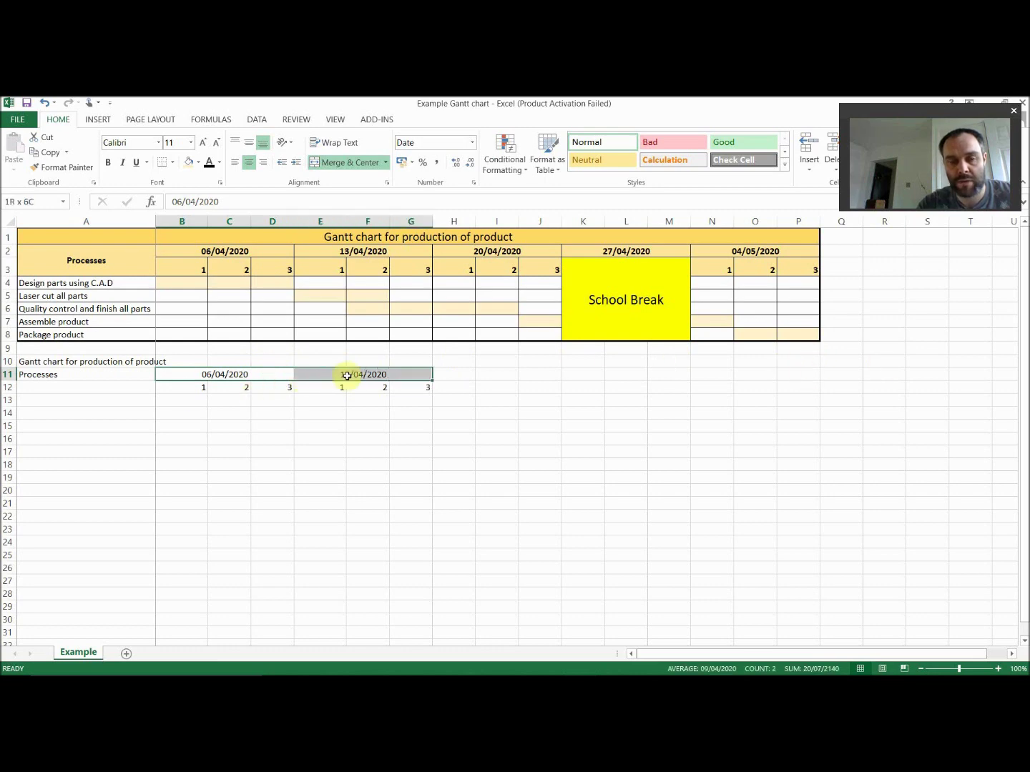
drag(253, 376, 285, 376)
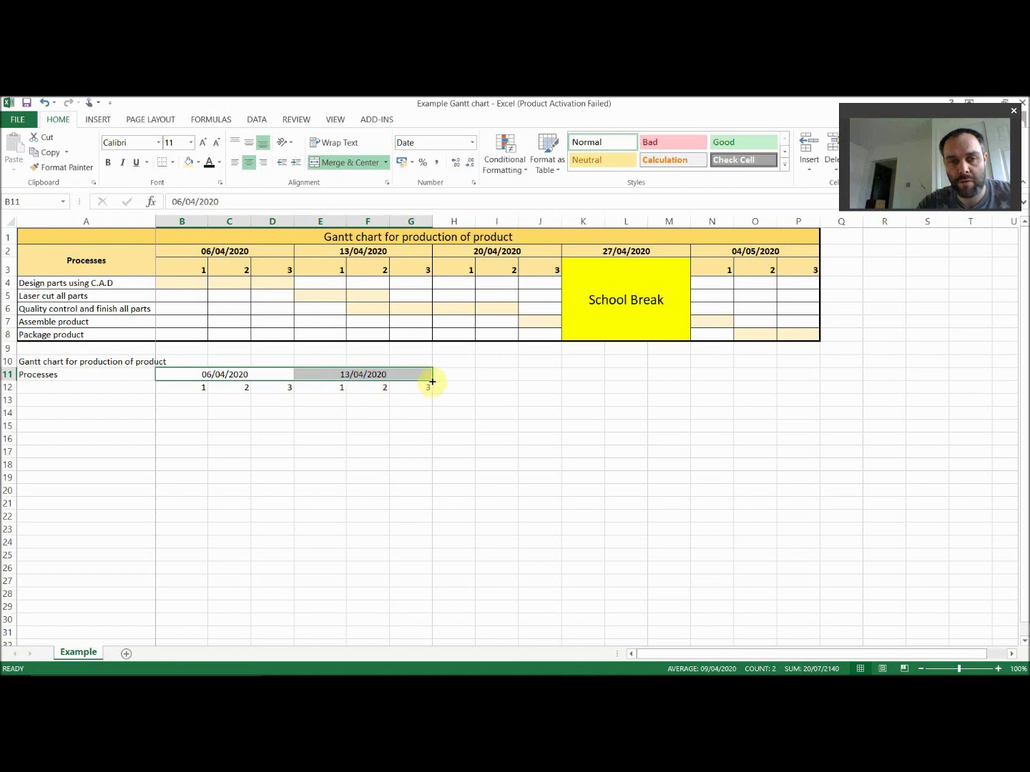
Fill the weekly dates to column P (20/04, 27/04, 04/05/2020) and verify each one.
drag(433, 381, 777, 371)
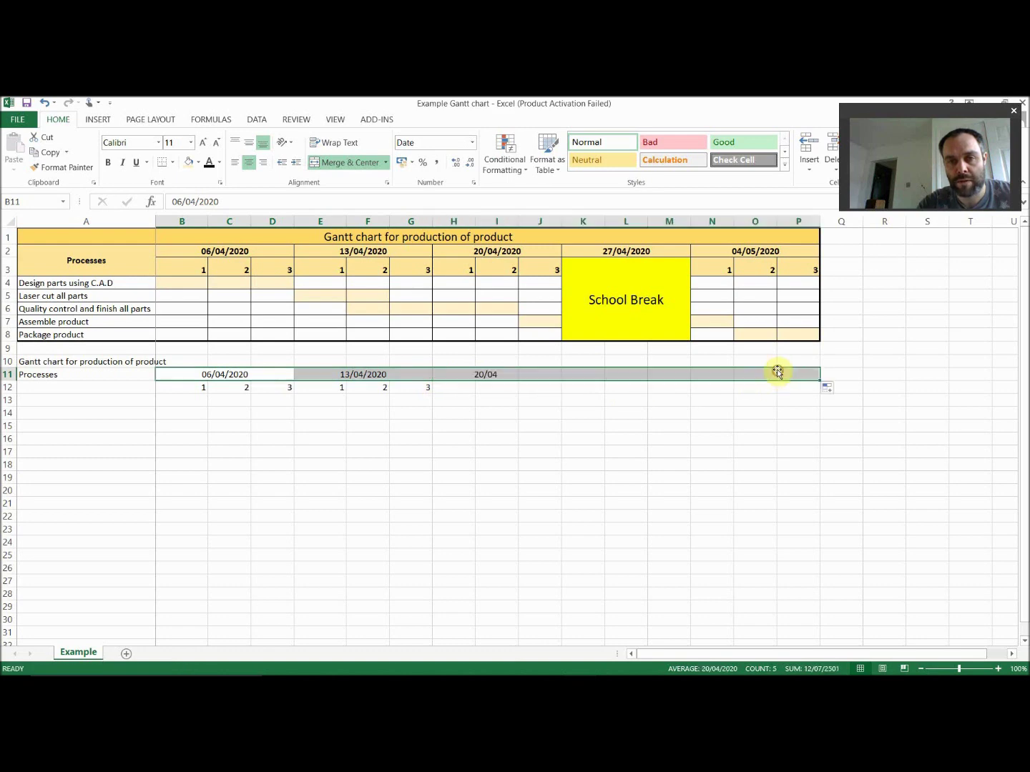
click(247, 373)
click(392, 375)
click(478, 375)
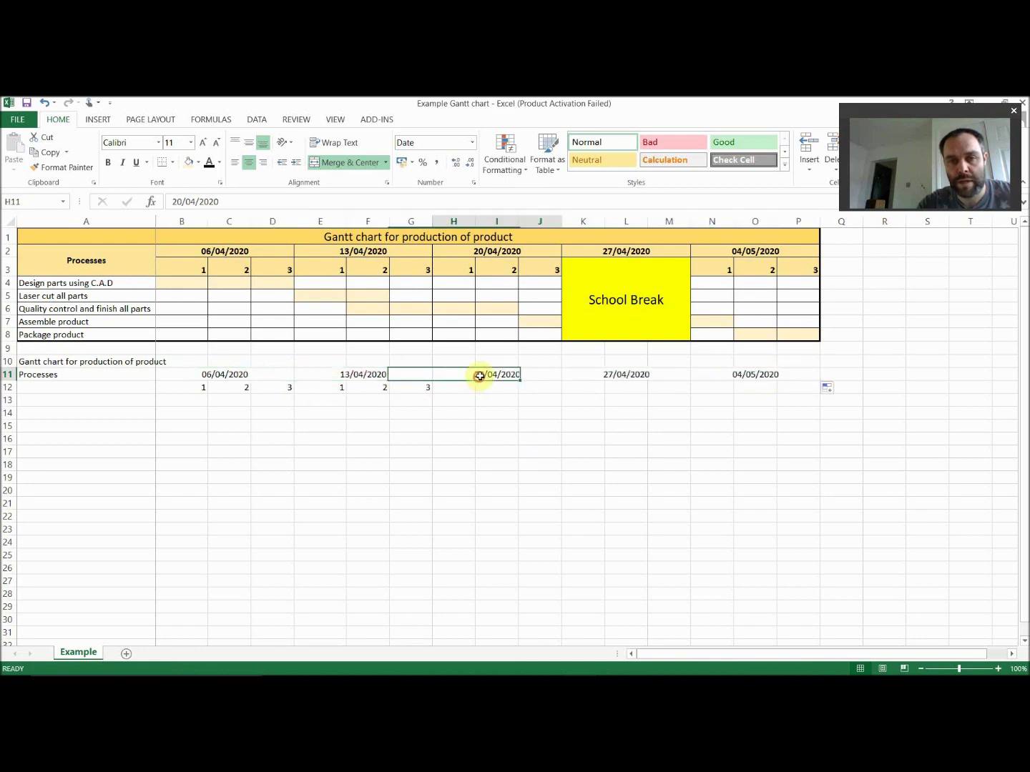
click(617, 376)
click(754, 375)
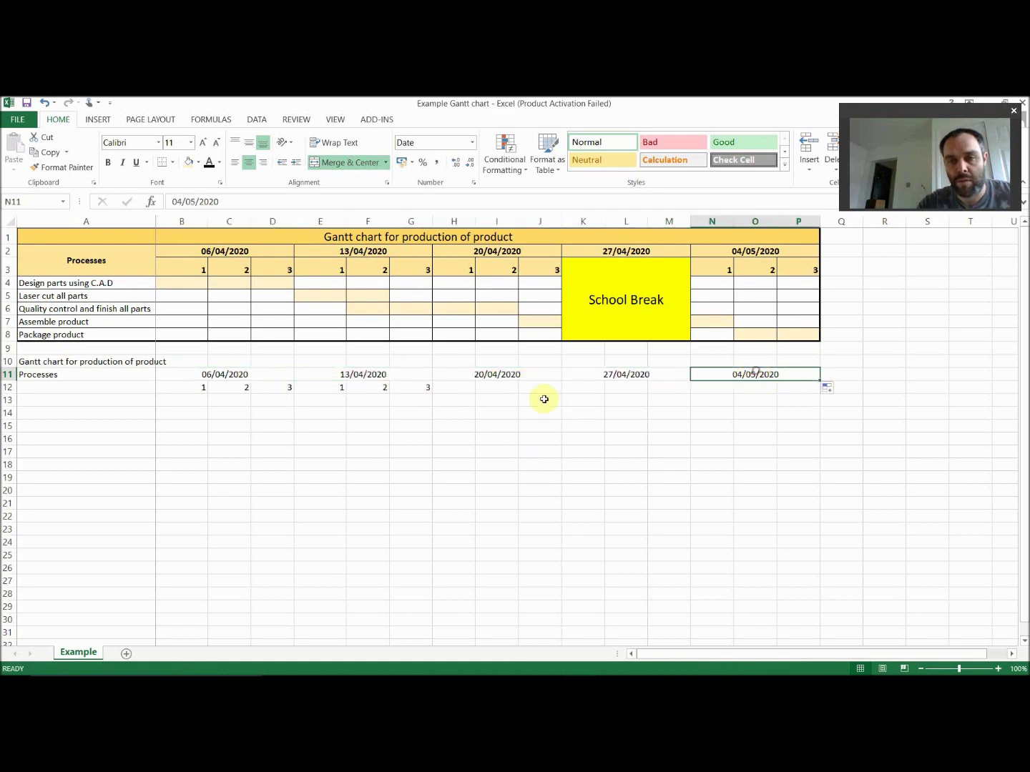
click(332, 377)
click(228, 374)
click(343, 373)
click(494, 374)
click(608, 374)
click(748, 374)
click(566, 449)
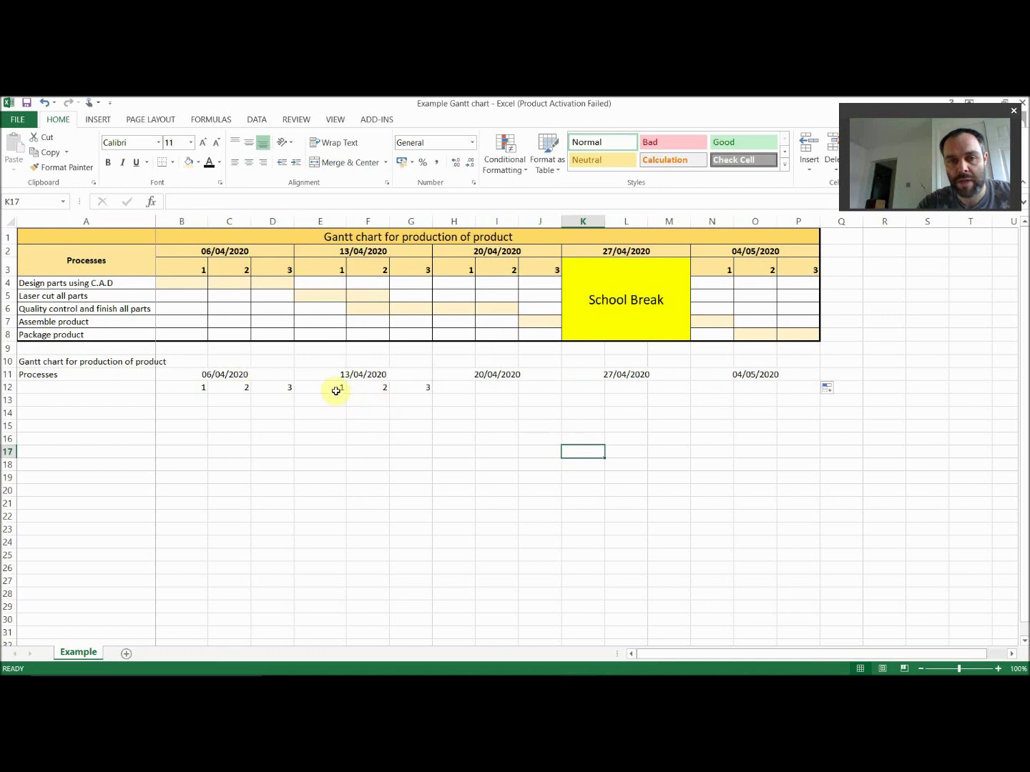
drag(335, 391, 458, 413)
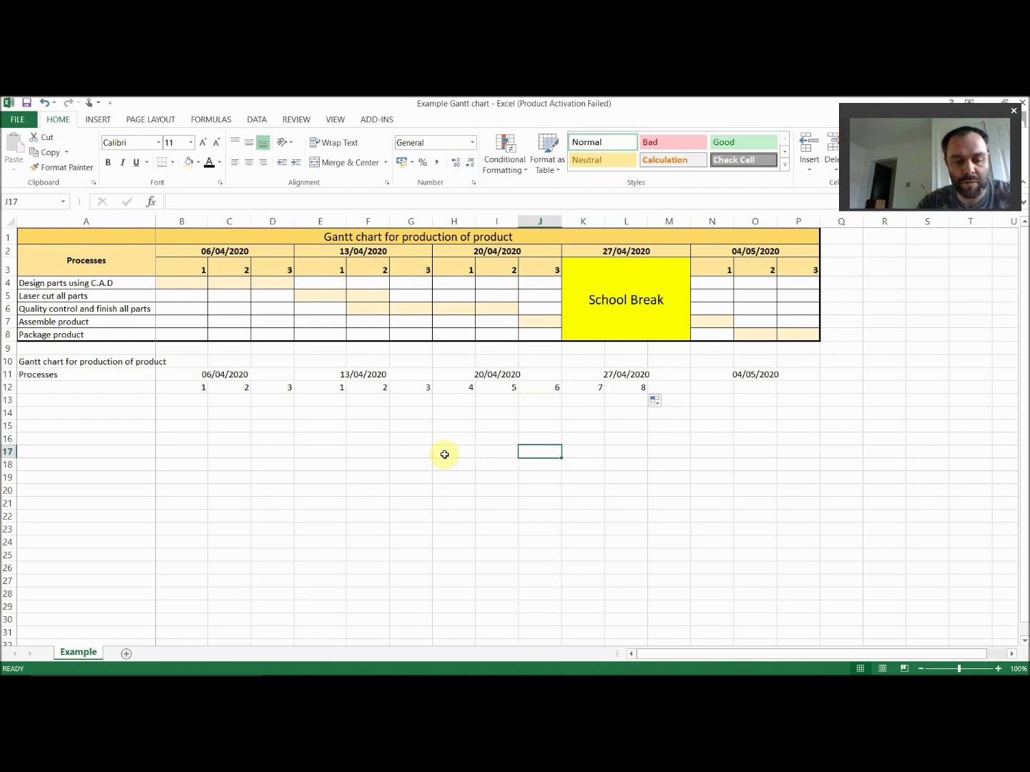
Undo the 4–8 number series and paste days 1, 2, 3 under the 20/04/2020 week.
key(ctrl+z)
key(ctrl+c)
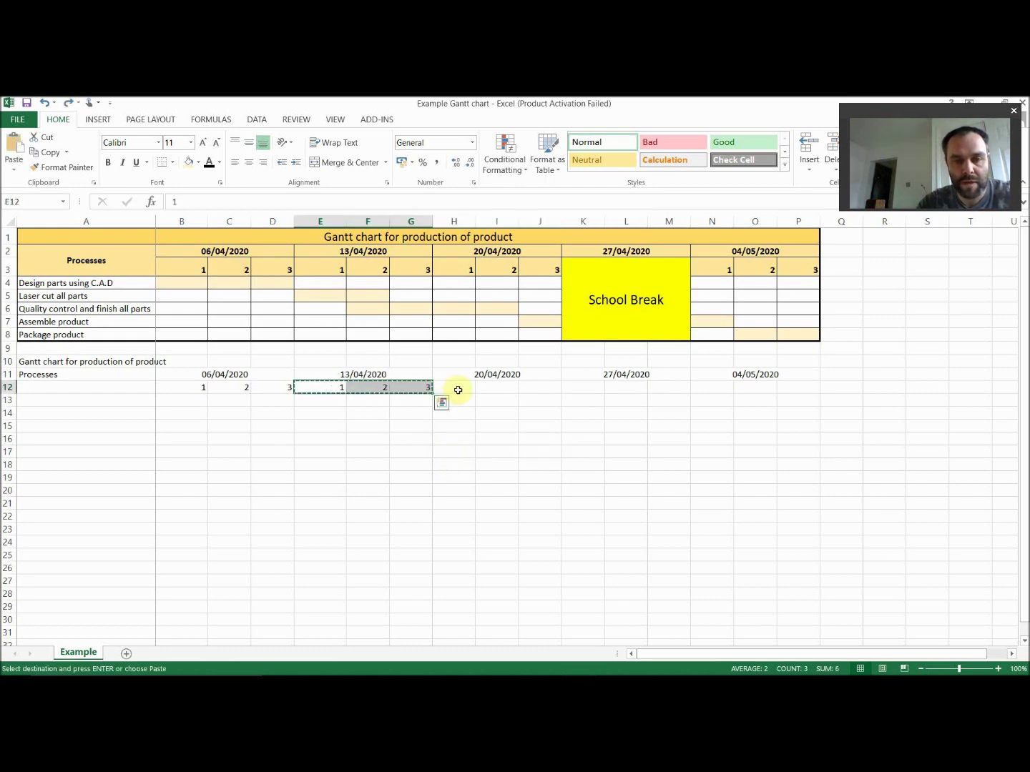
click(459, 389)
key(ctrl+v)
click(571, 389)
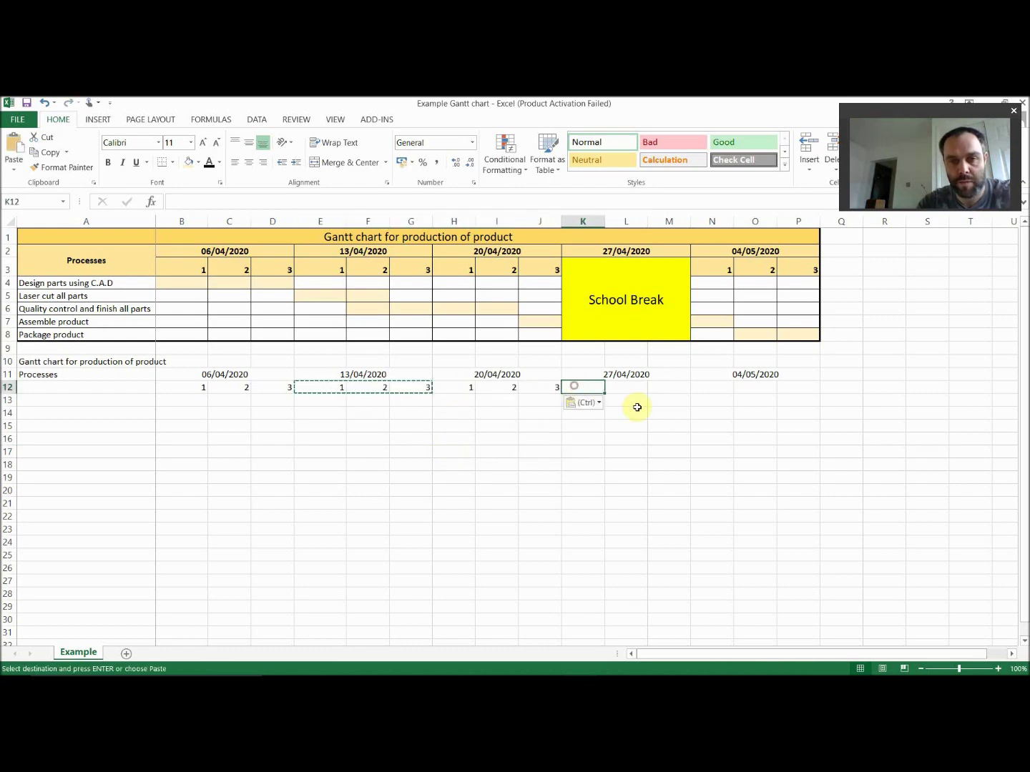
text(v)
click(577, 412)
click(577, 391)
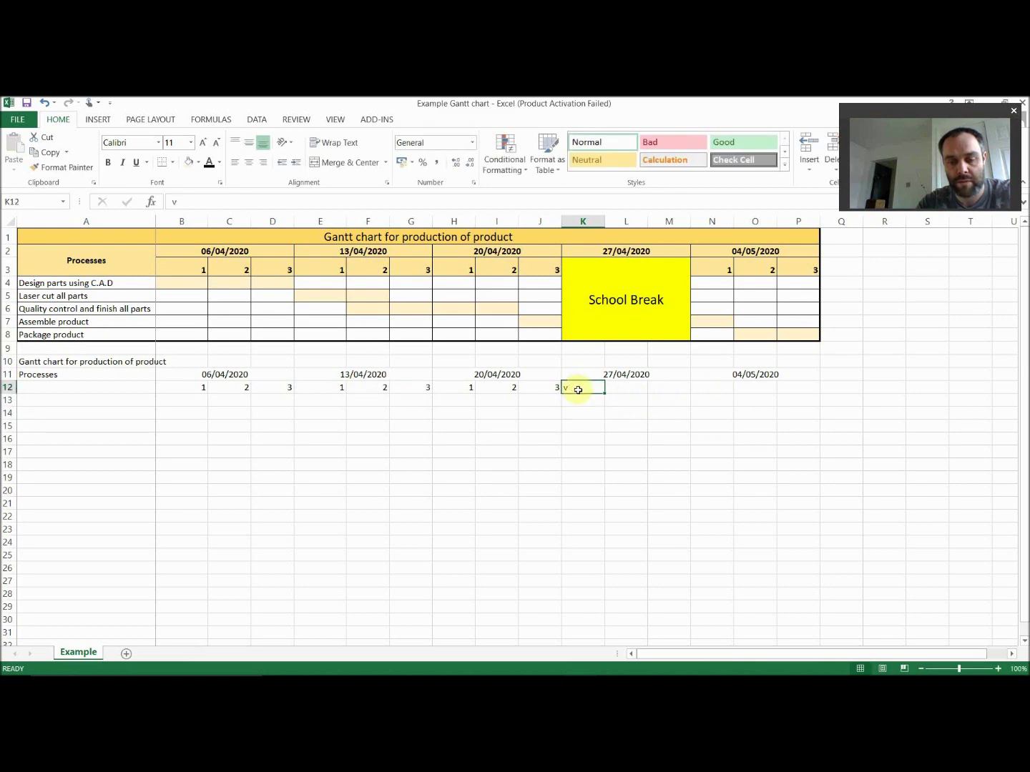
Paste days 1, 2, 3 under the 27/04/2020 and 04/05/2020 weeks.
drag(445, 389, 533, 391)
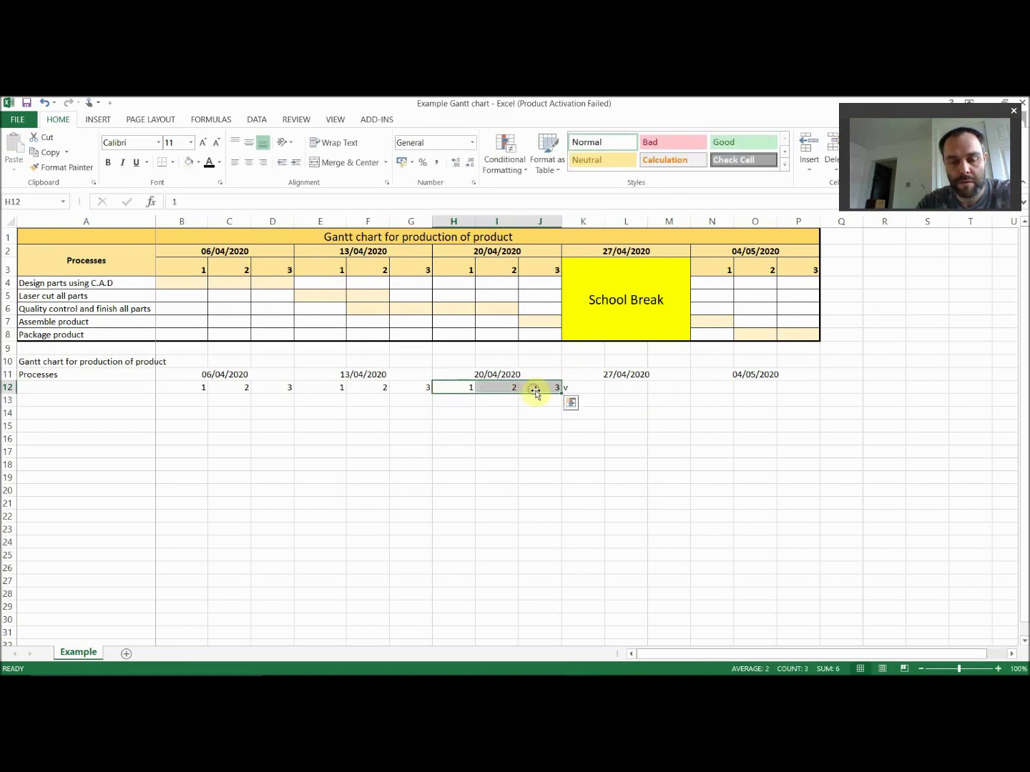
key(ctrl+c)
click(588, 386)
key(ctrl+v)
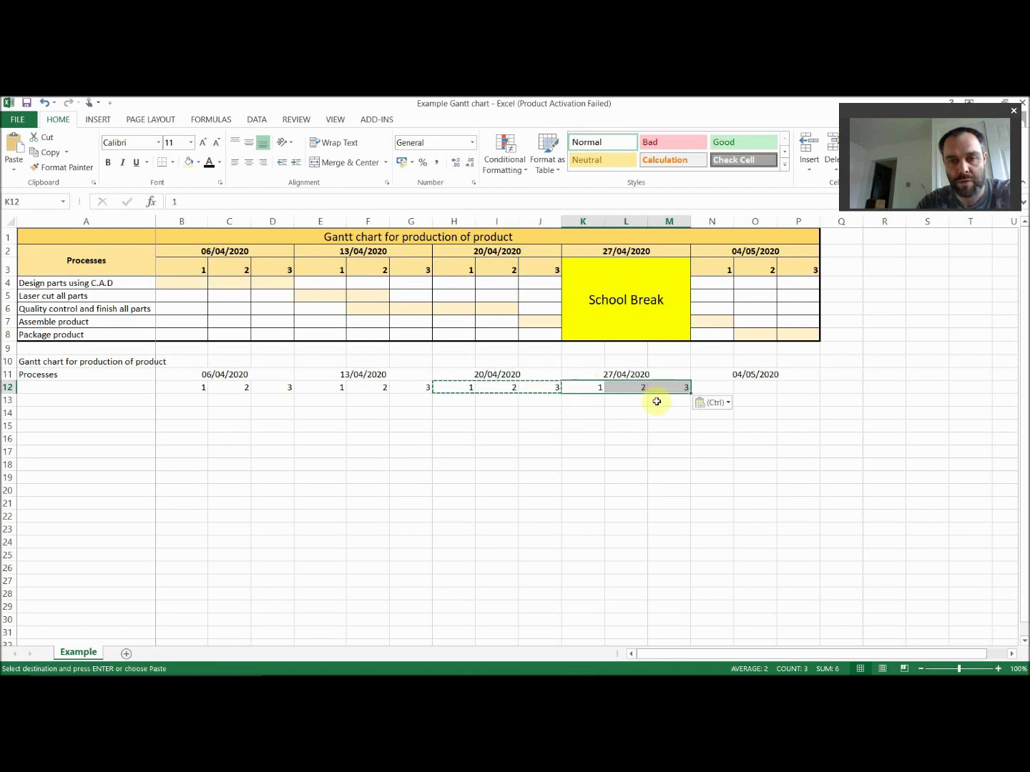
click(713, 388)
key(ctrl+v)
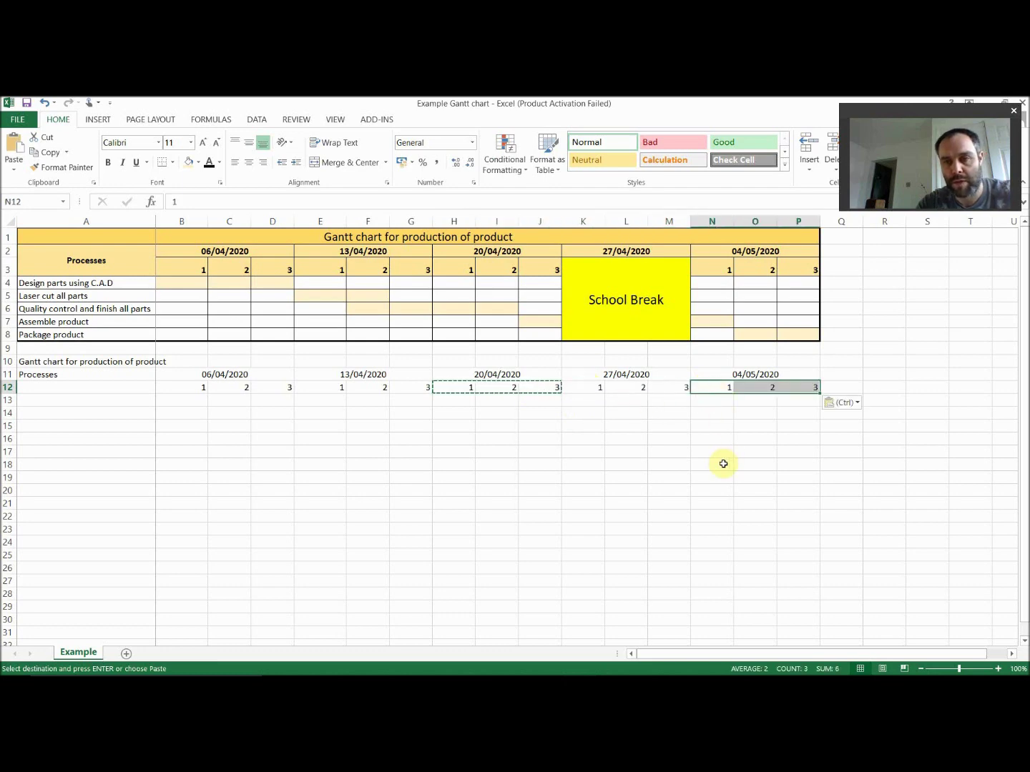
click(723, 463)
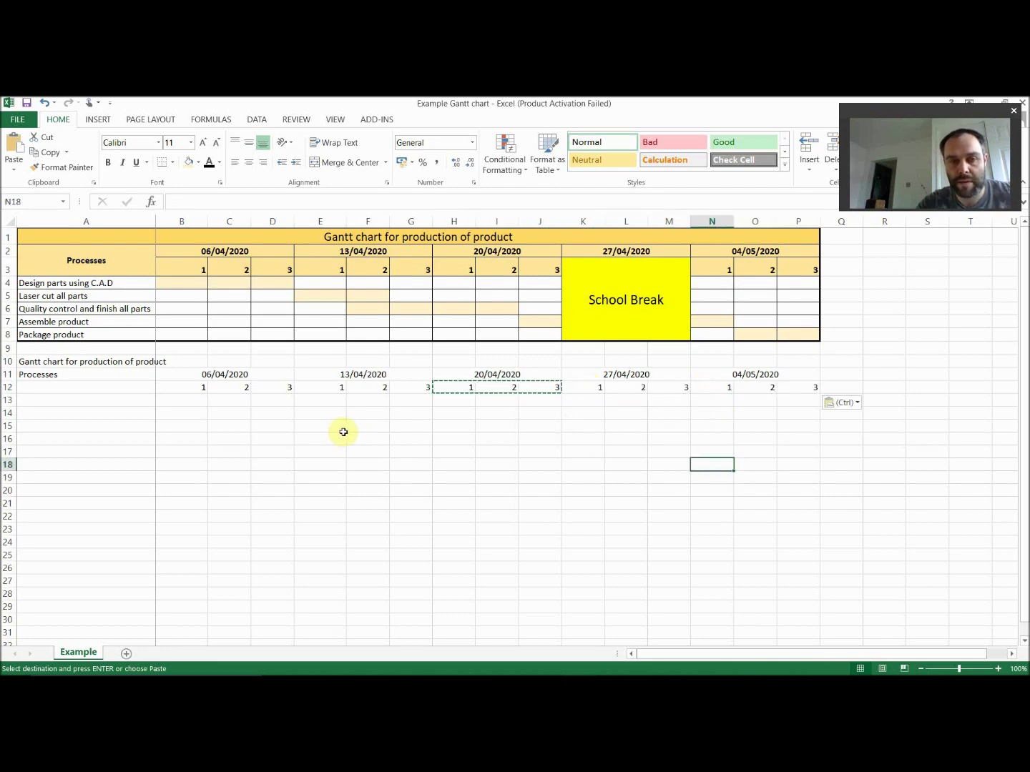
drag(68, 283, 87, 332)
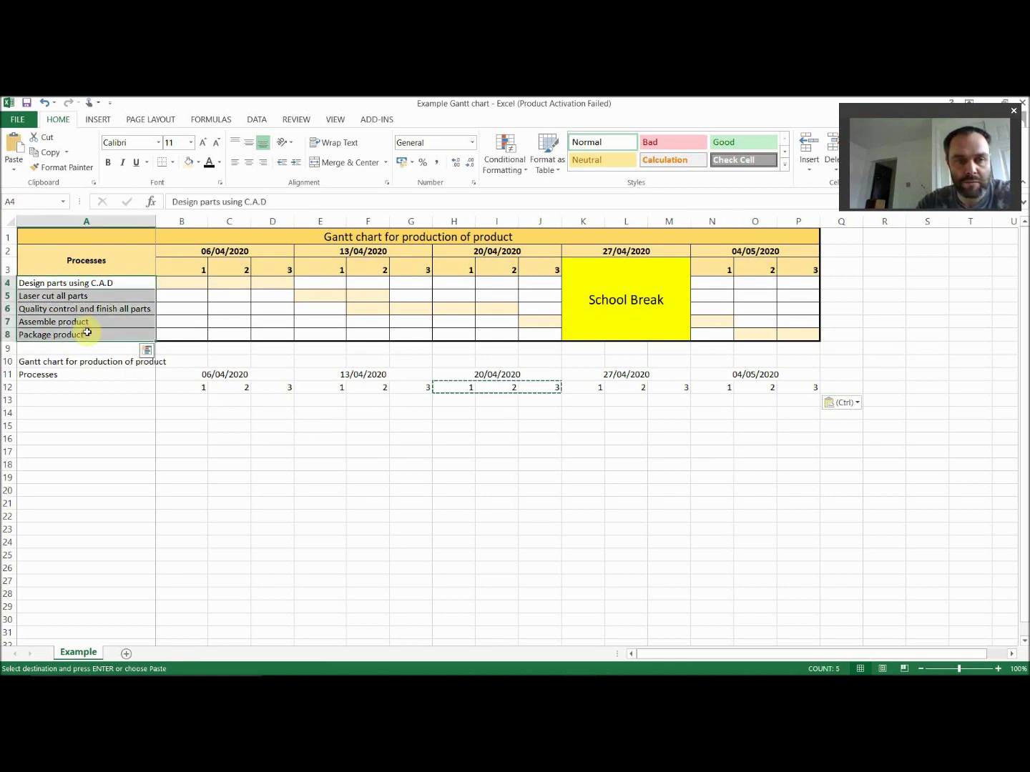
Merge and centre the Processes label across A11:A12 with middle vertical alignment.
click(146, 351)
key(ctrl+c)
click(368, 515)
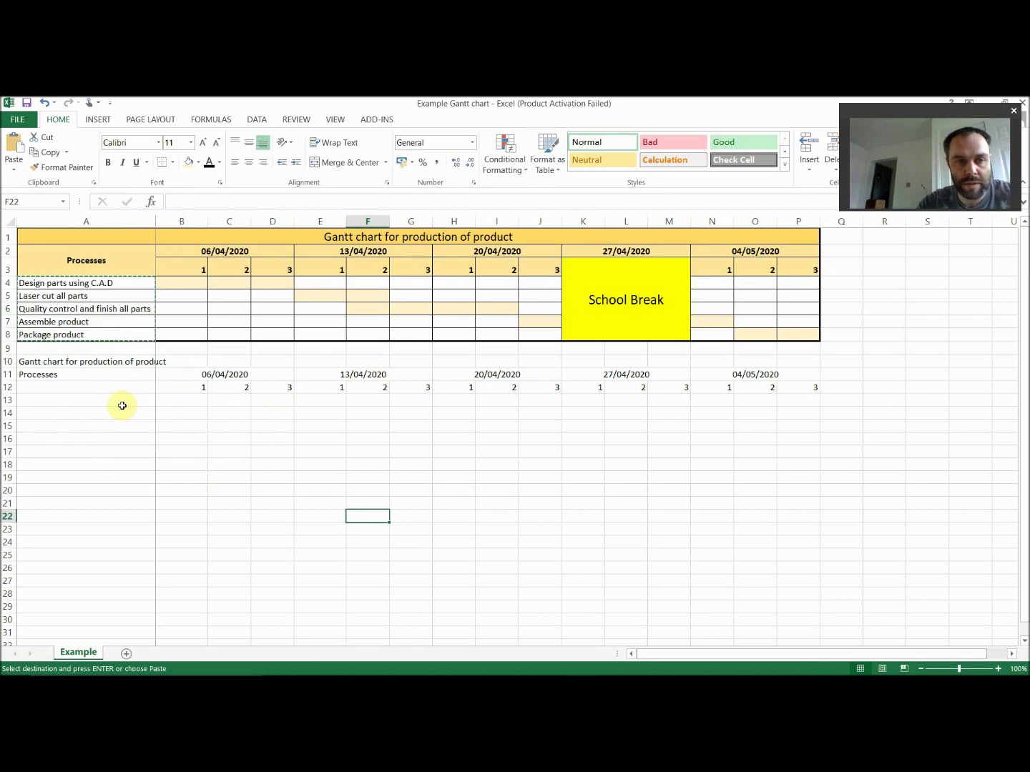
click(119, 399)
drag(110, 376, 100, 388)
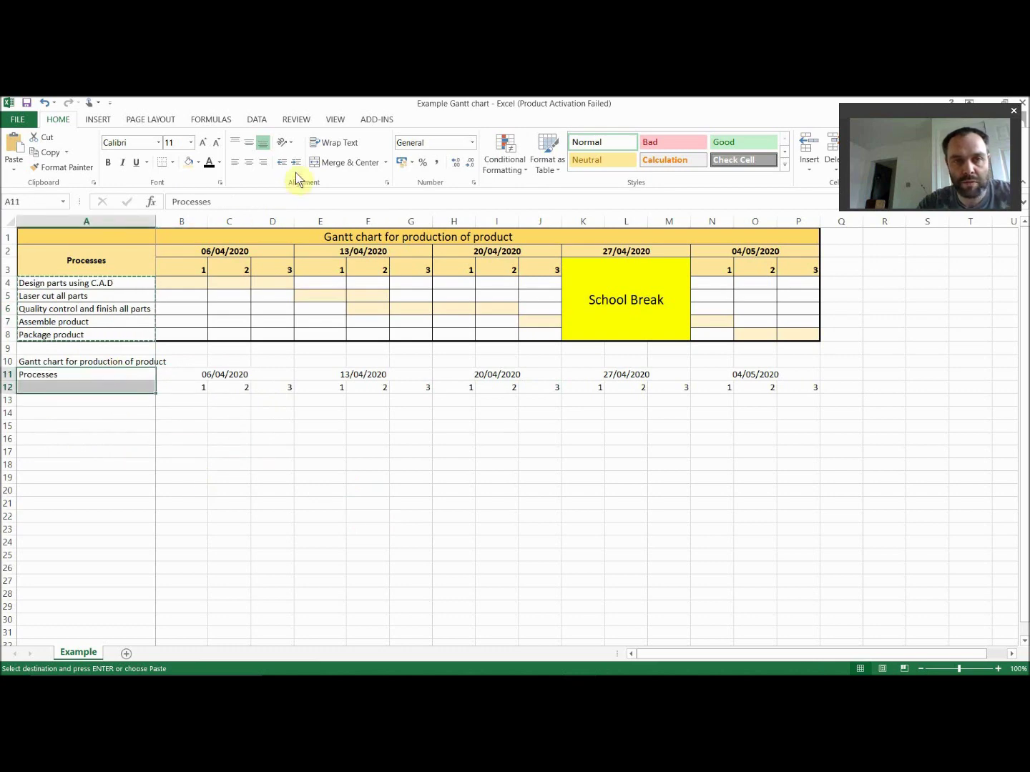
click(336, 162)
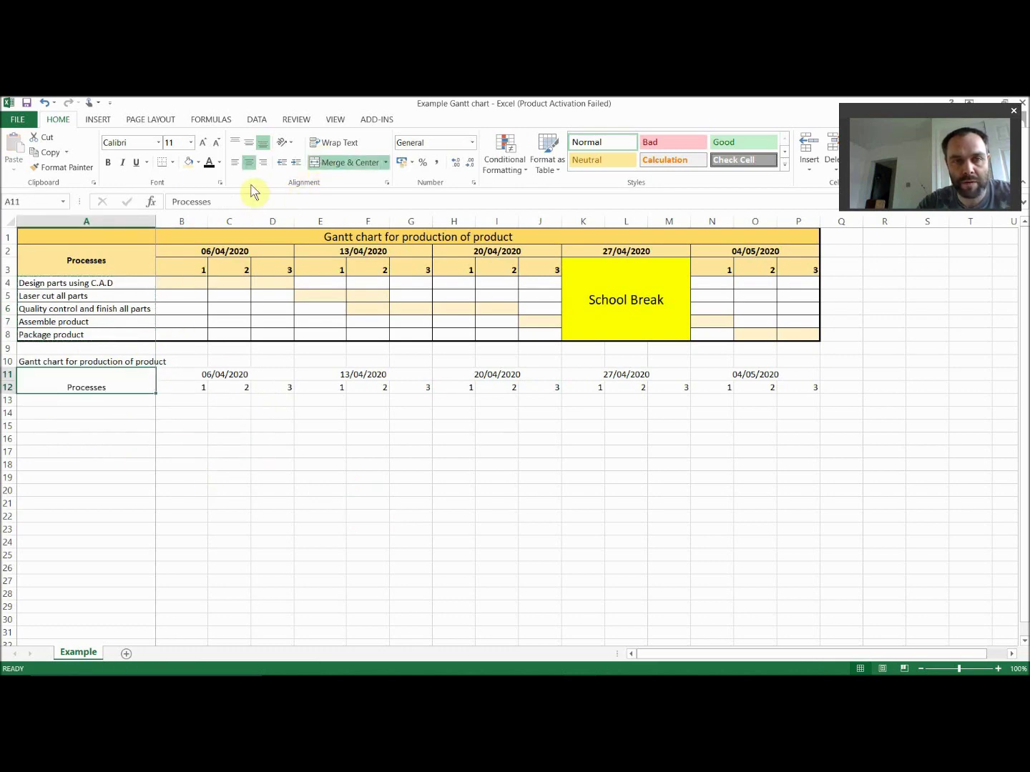
click(249, 143)
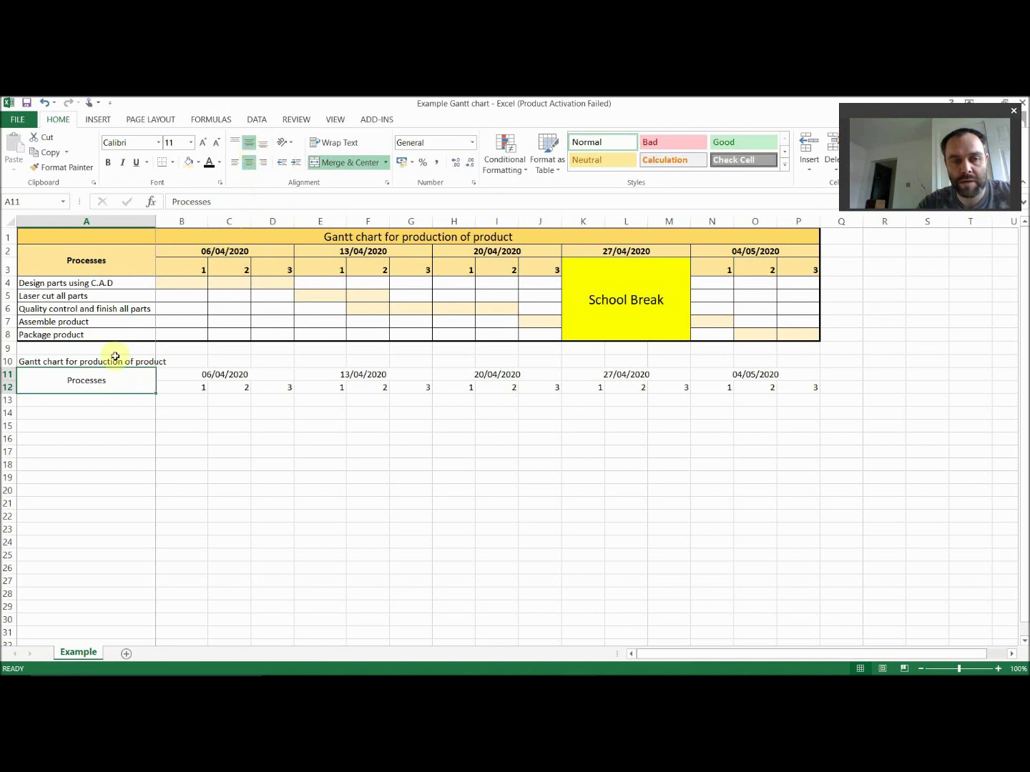
Copy the five process names from A4:A8 into A13:A17.
click(111, 400)
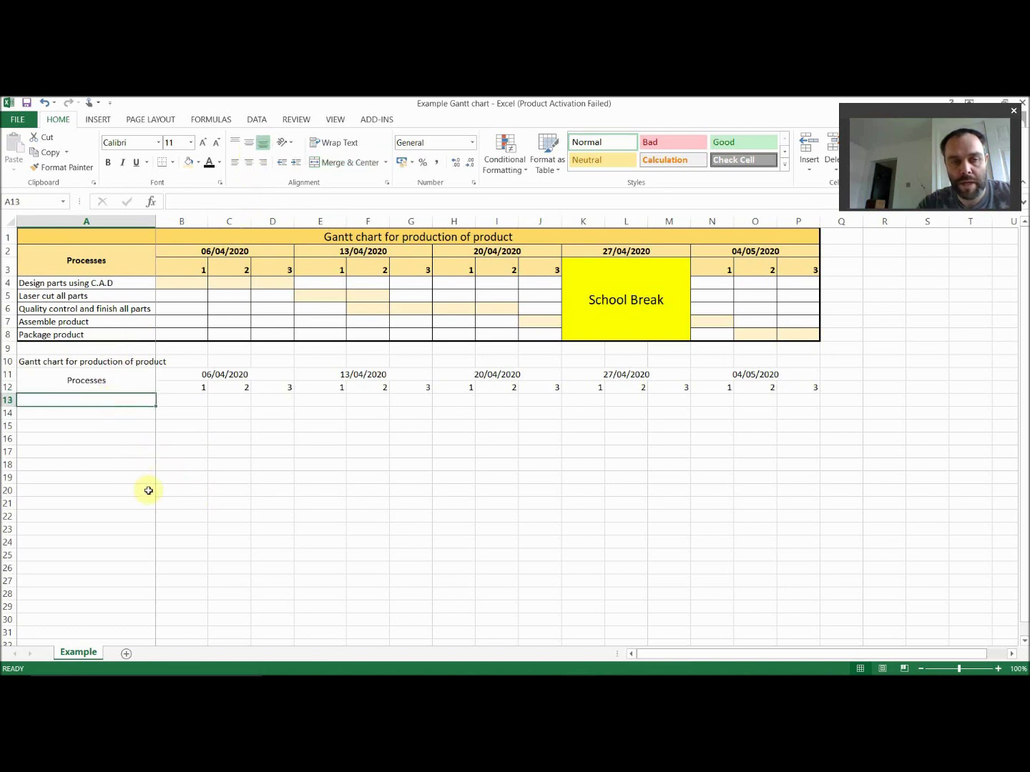
mouse_move(104, 403)
mouse_down()
mouse_move(97, 461)
mouse_move(75, 409)
mouse_move(79, 399)
mouse_move(83, 434)
mouse_move(83, 397)
mouse_move(83, 448)
mouse_move(84, 403)
mouse_up()
drag(97, 285, 106, 324)
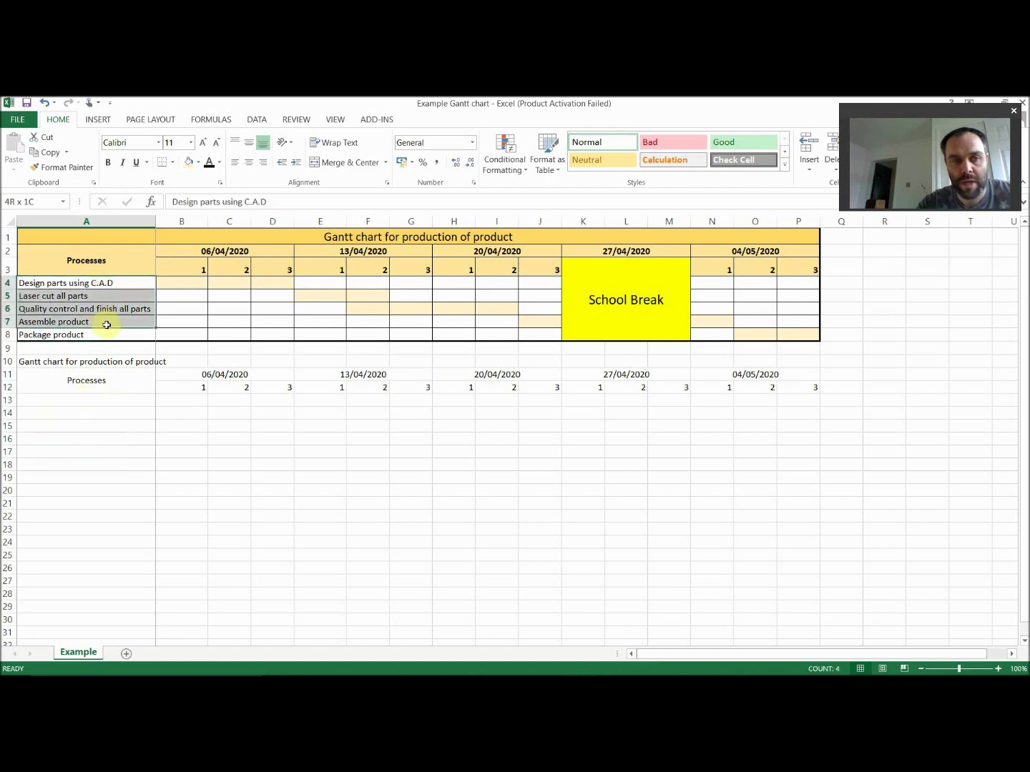
key(ctrl+c)
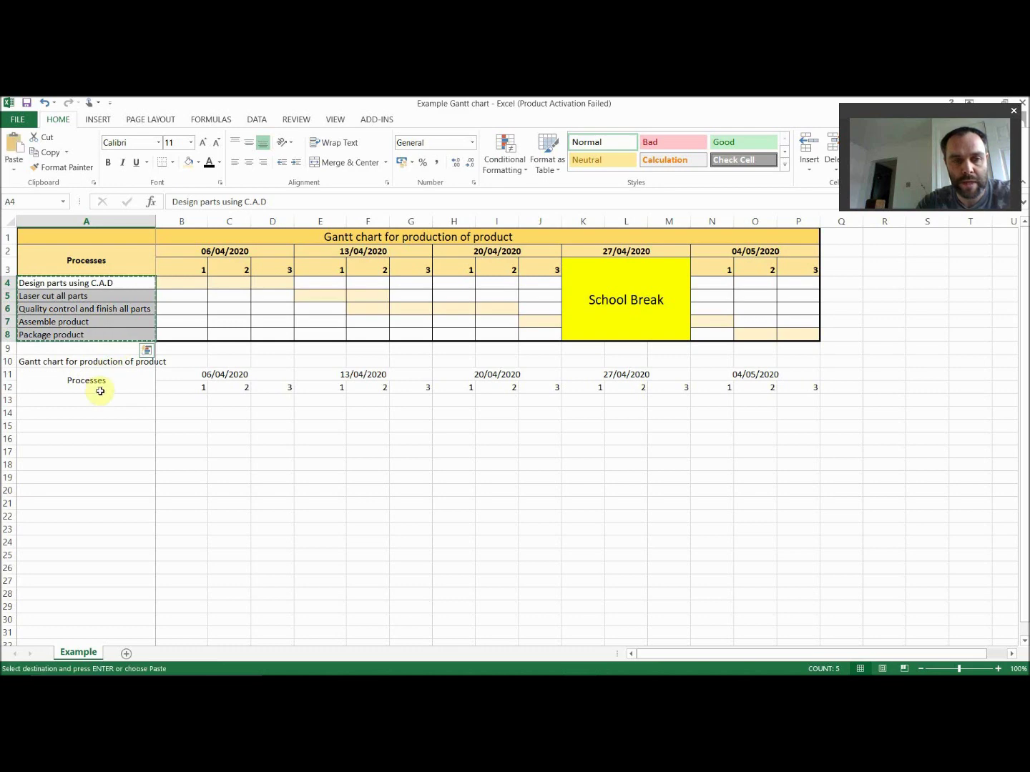
click(100, 403)
key(ctrl+v)
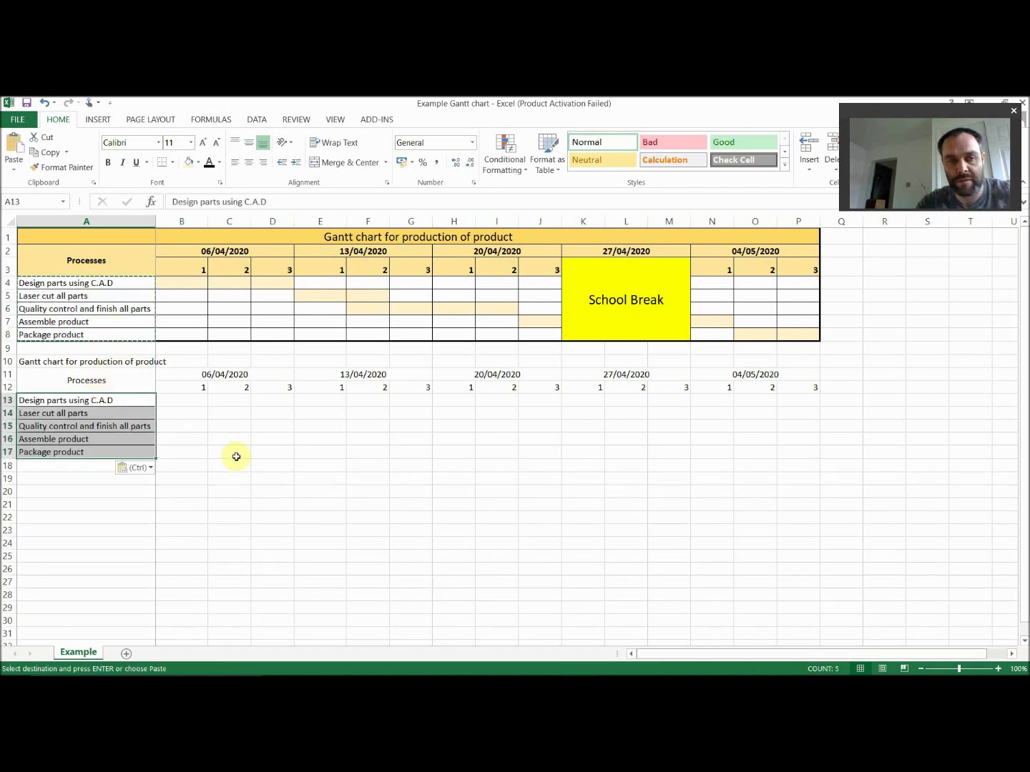
click(236, 470)
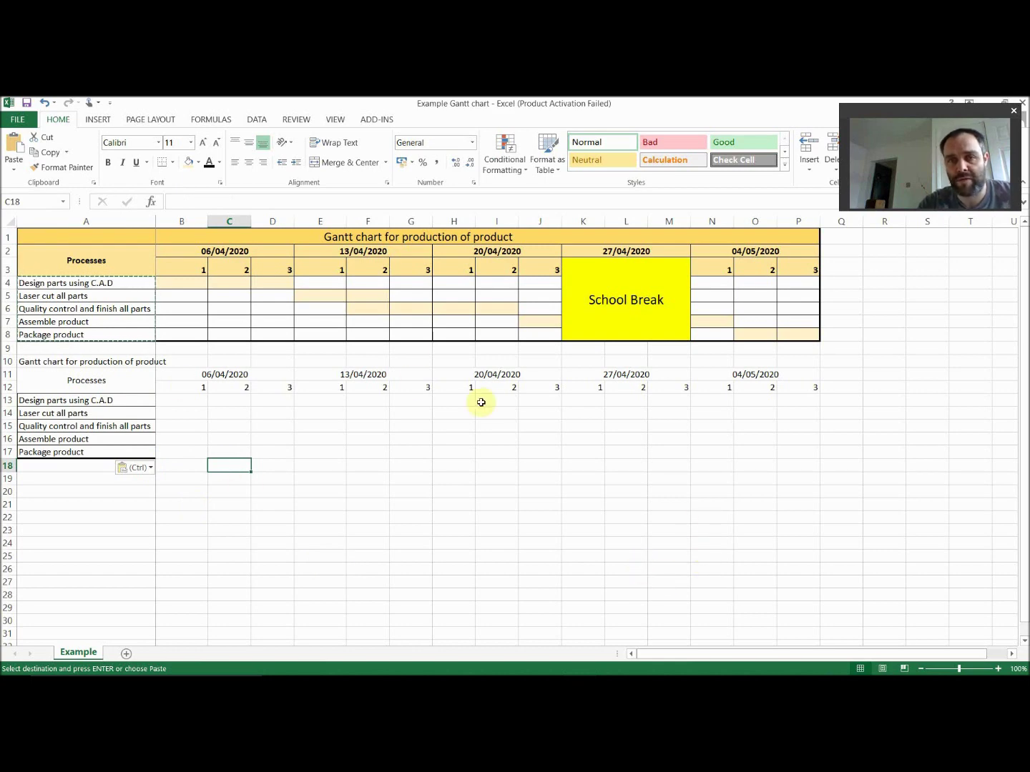
click(241, 270)
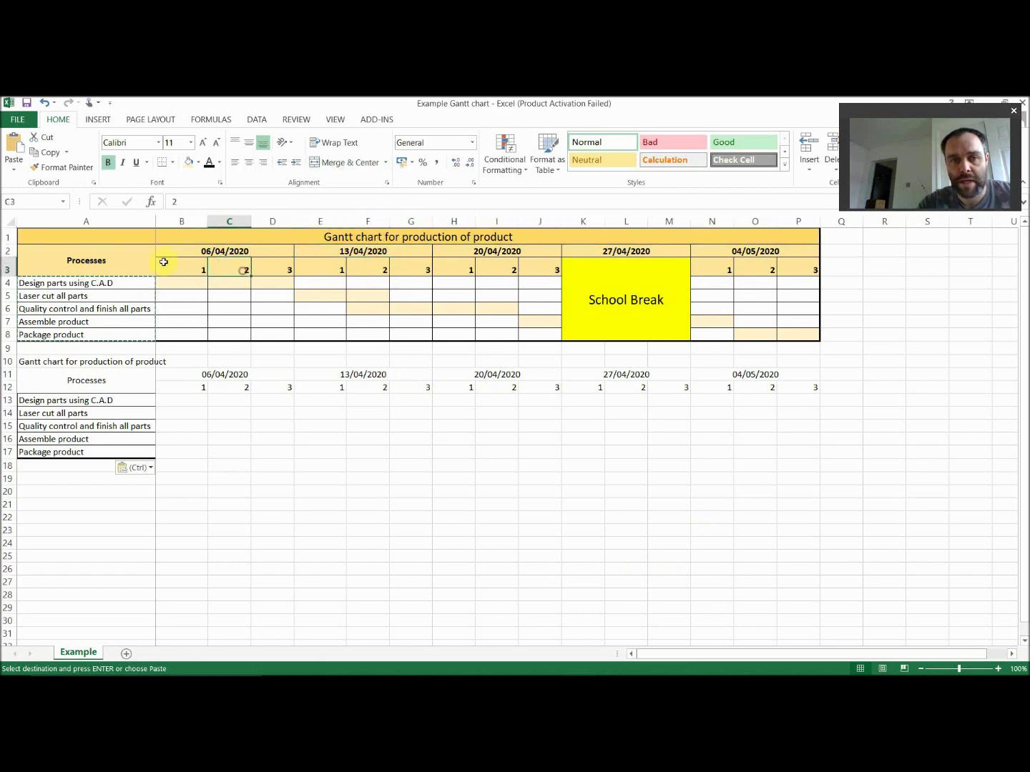
click(224, 403)
Give A10:P17 a thick outline border and thin inside gridlines through Format Cells.
mouse_move(100, 361)
mouse_down()
mouse_move(200, 416)
mouse_move(743, 432)
mouse_move(745, 455)
mouse_up()
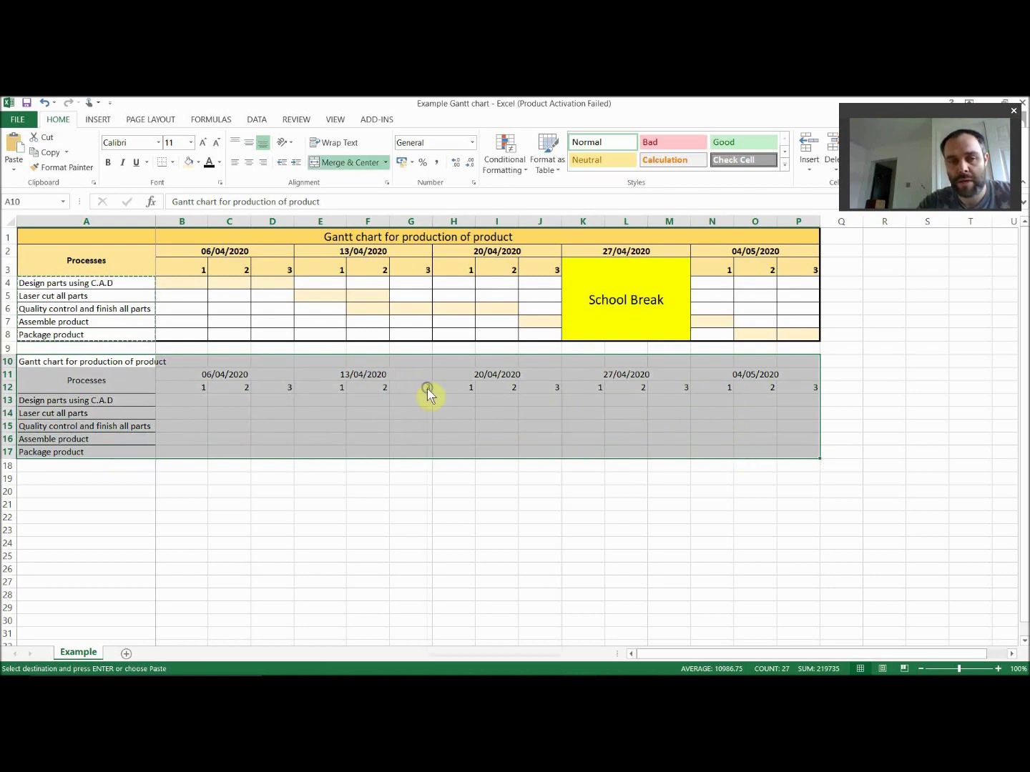
right_click(427, 387)
click(494, 599)
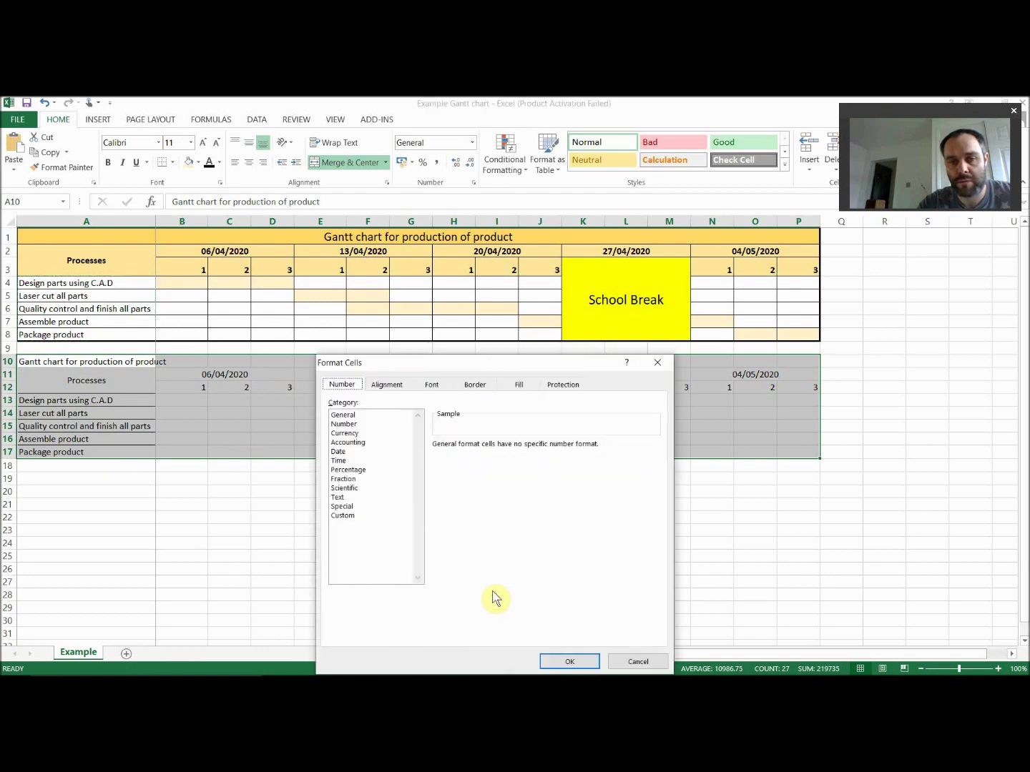
click(474, 385)
drag(505, 362, 551, 300)
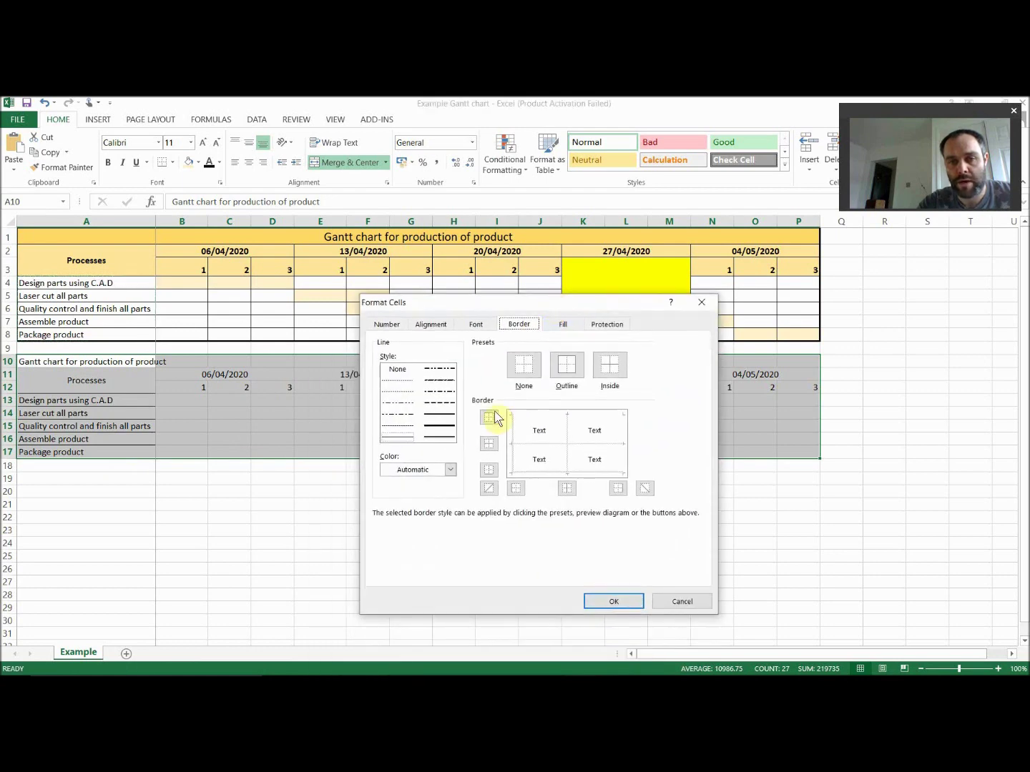
click(565, 365)
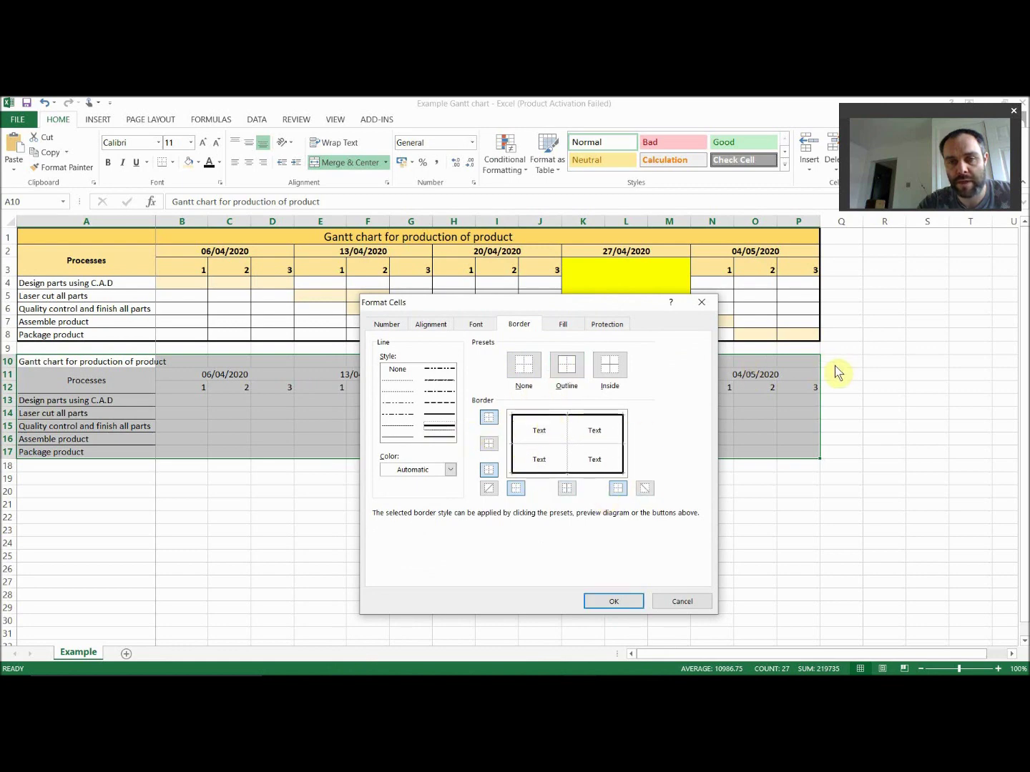
click(413, 437)
click(608, 370)
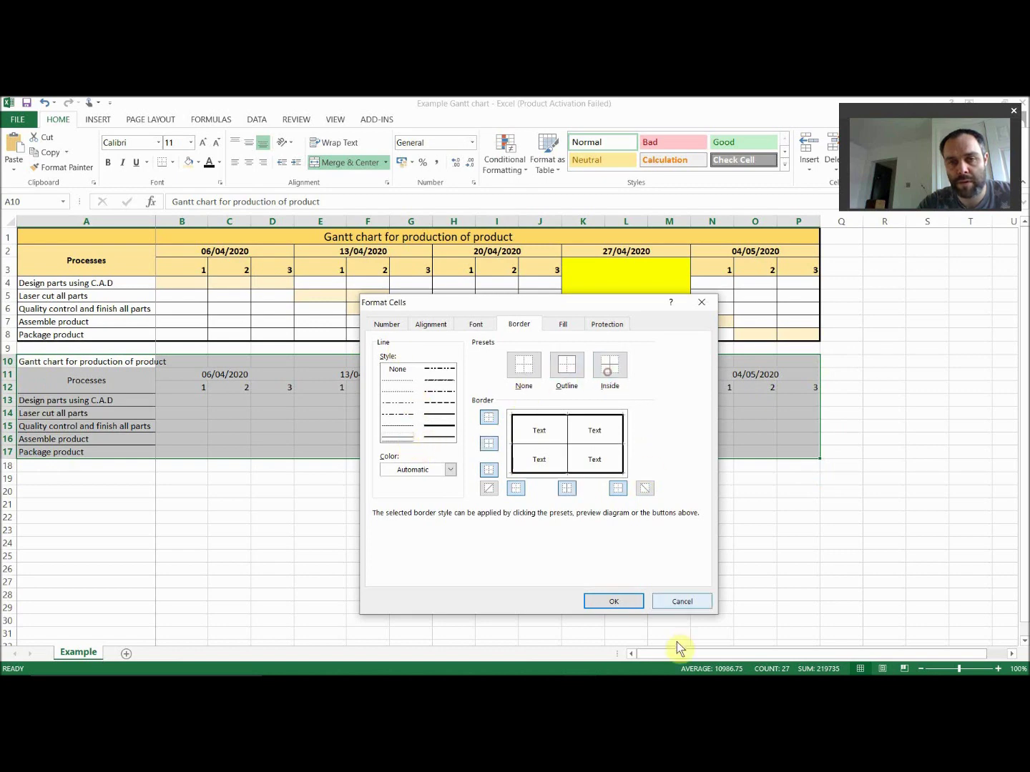
click(615, 601)
click(462, 559)
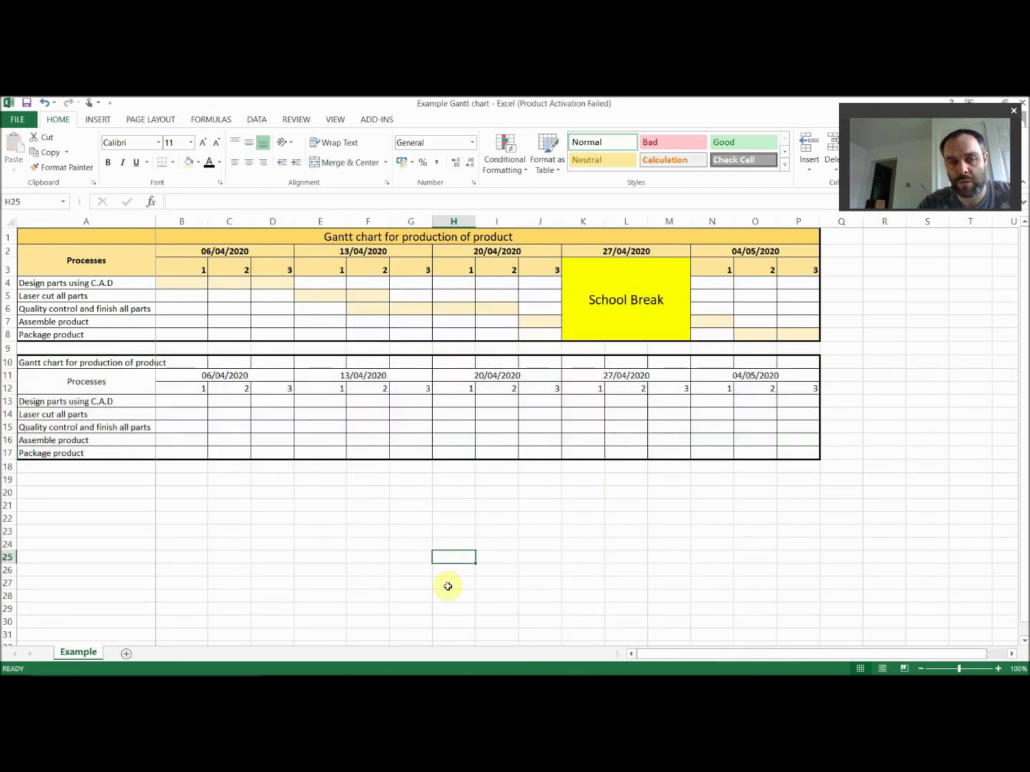
click(119, 364)
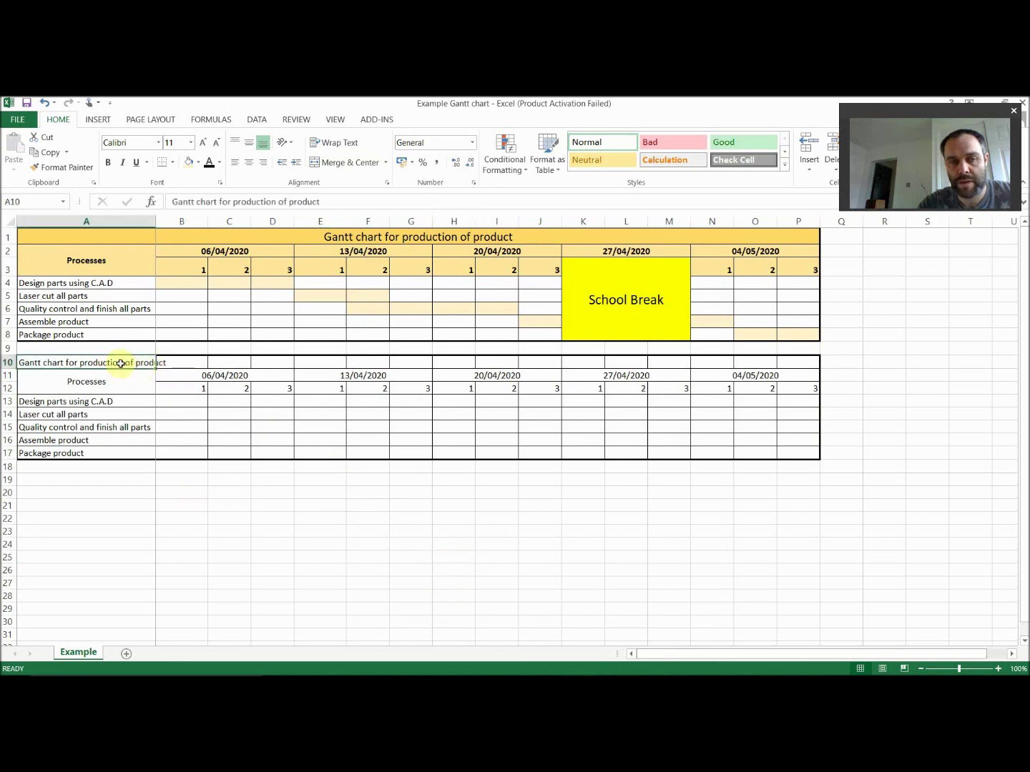
Merge and centre the title across A10:P10 and make it 14-point bold.
drag(115, 362, 799, 360)
click(351, 163)
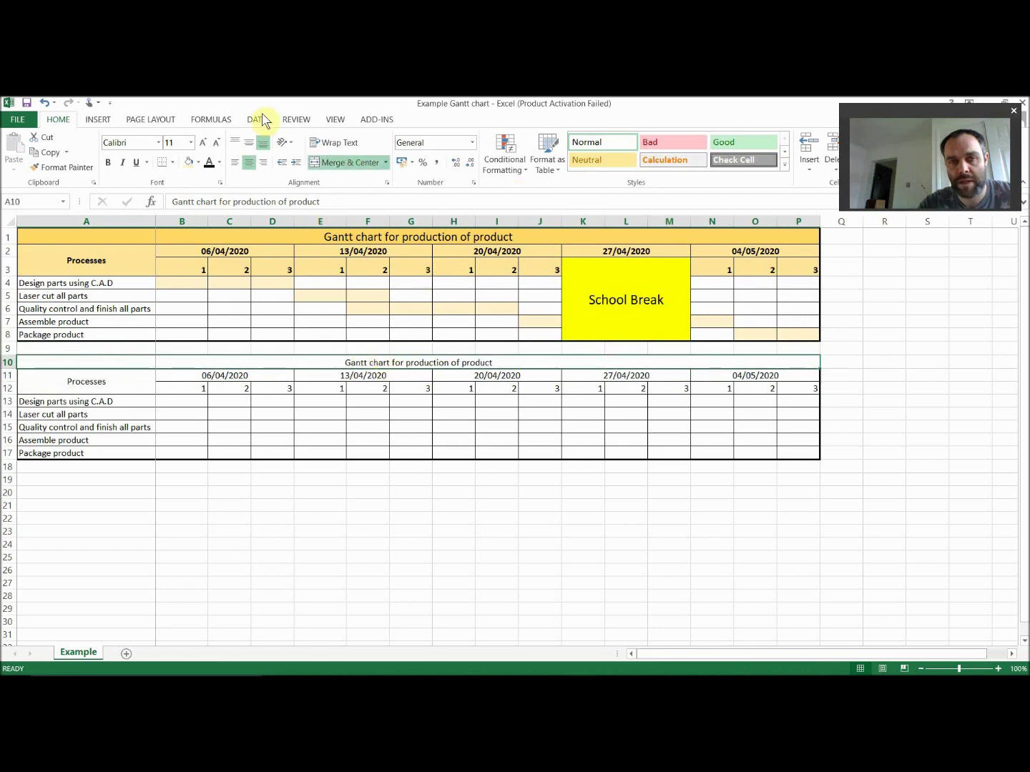
click(204, 146)
click(205, 147)
click(204, 146)
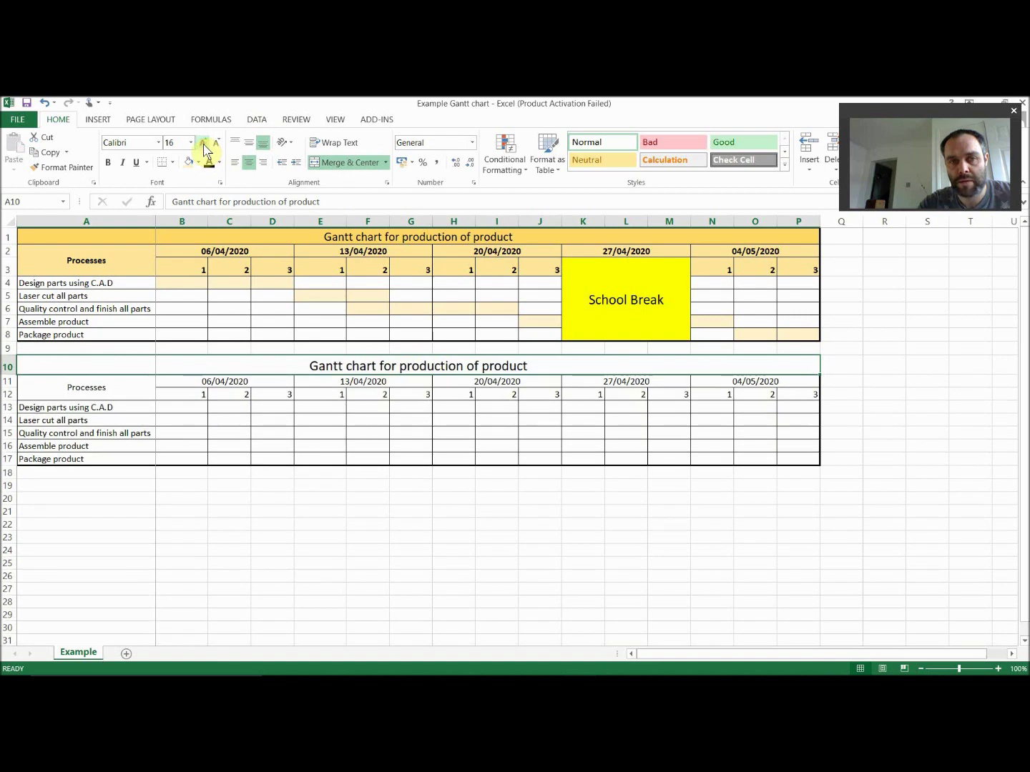
click(215, 145)
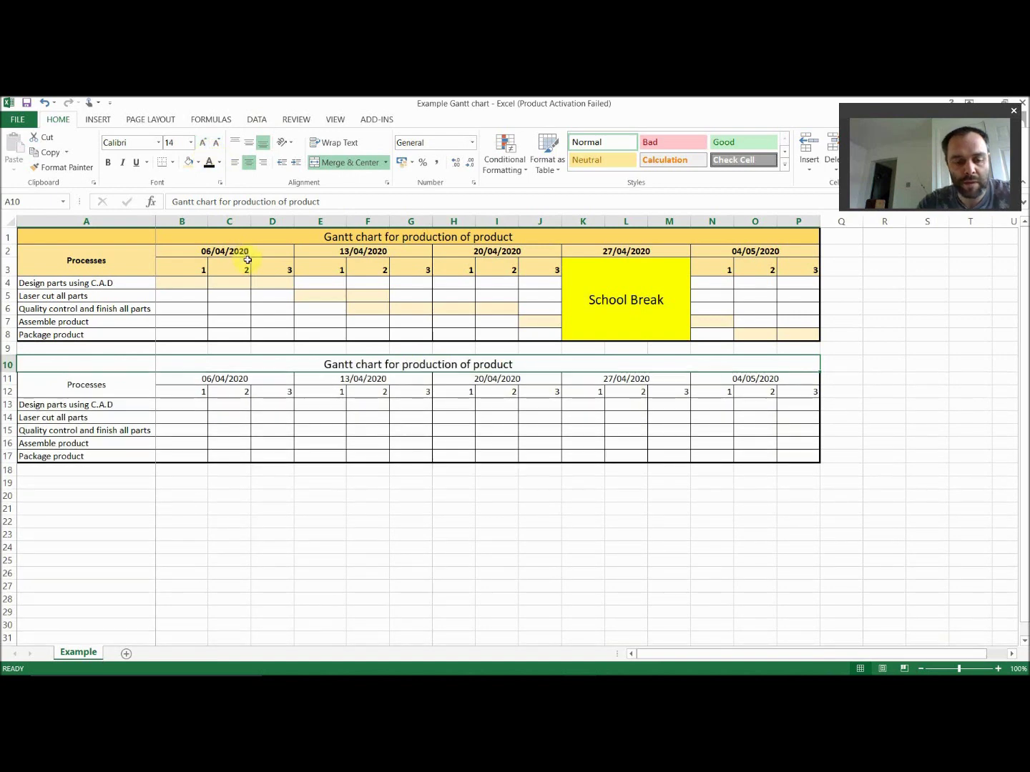
key(ctrl+b)
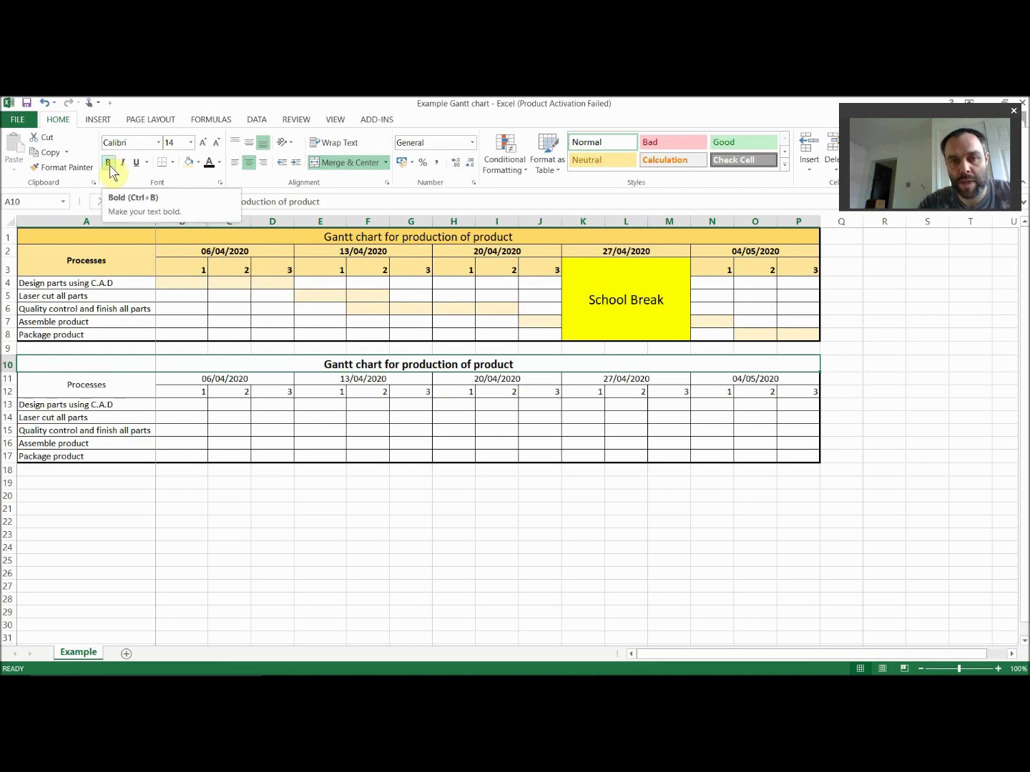
click(303, 480)
Make the Processes, date and day header rows 11–12 bold.
drag(120, 382, 770, 386)
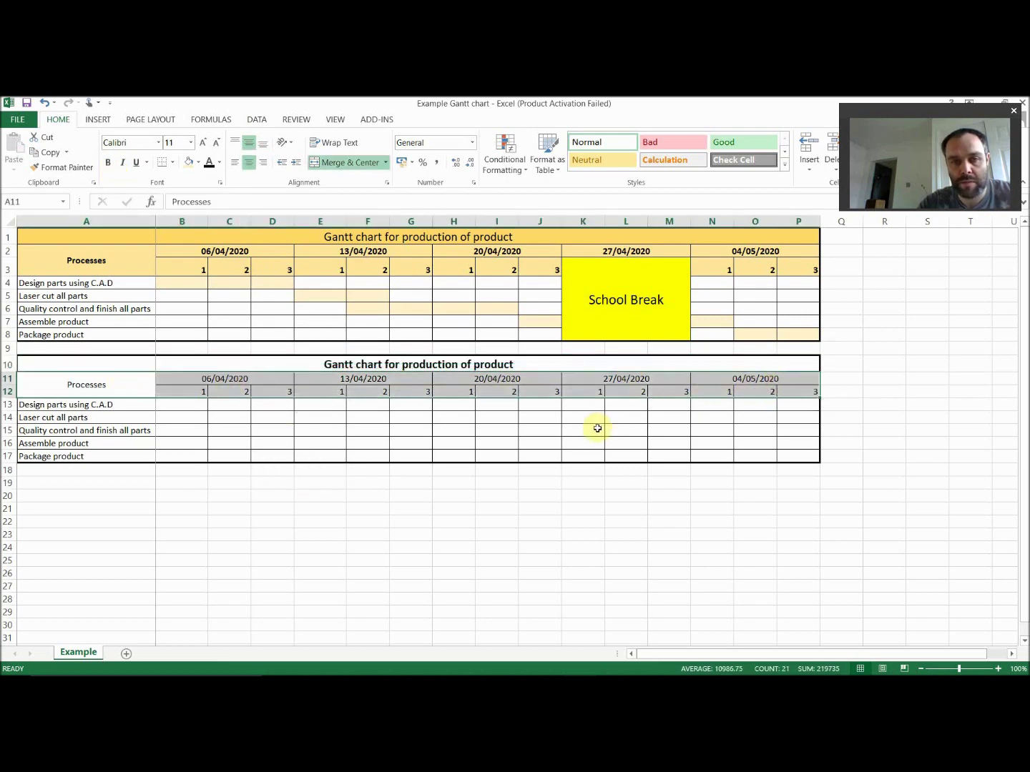
key(ctrl+b)
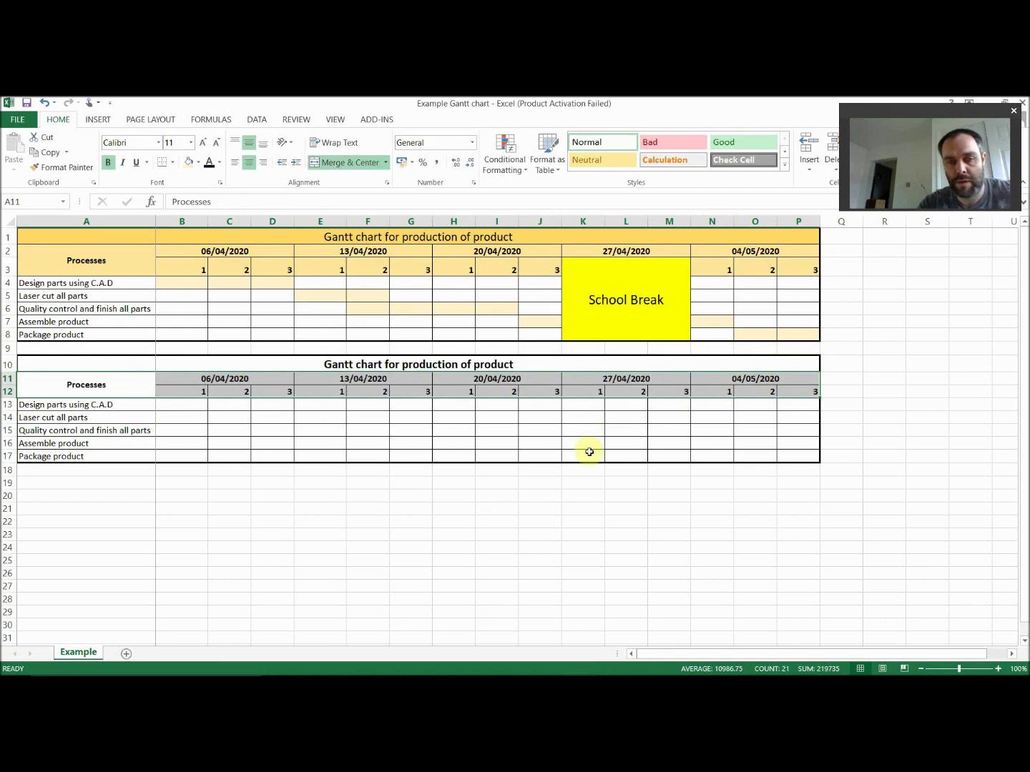
click(447, 533)
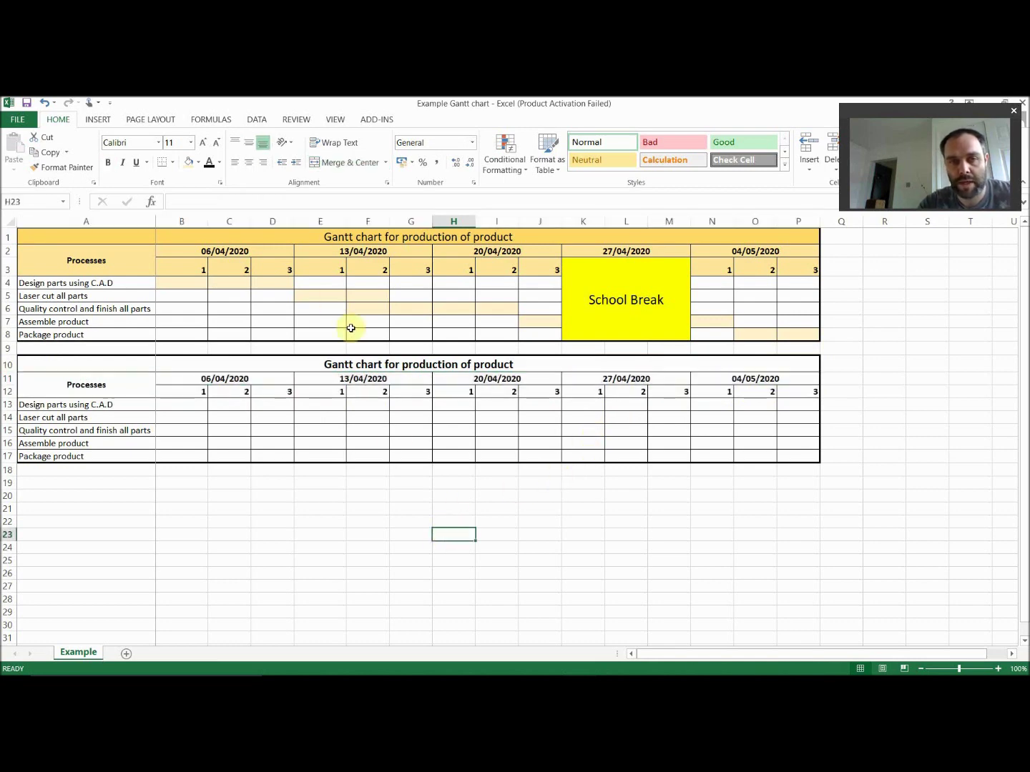
Fill the title row A10 and header rows A11:P12 with a blue theme colour.
click(350, 240)
click(351, 267)
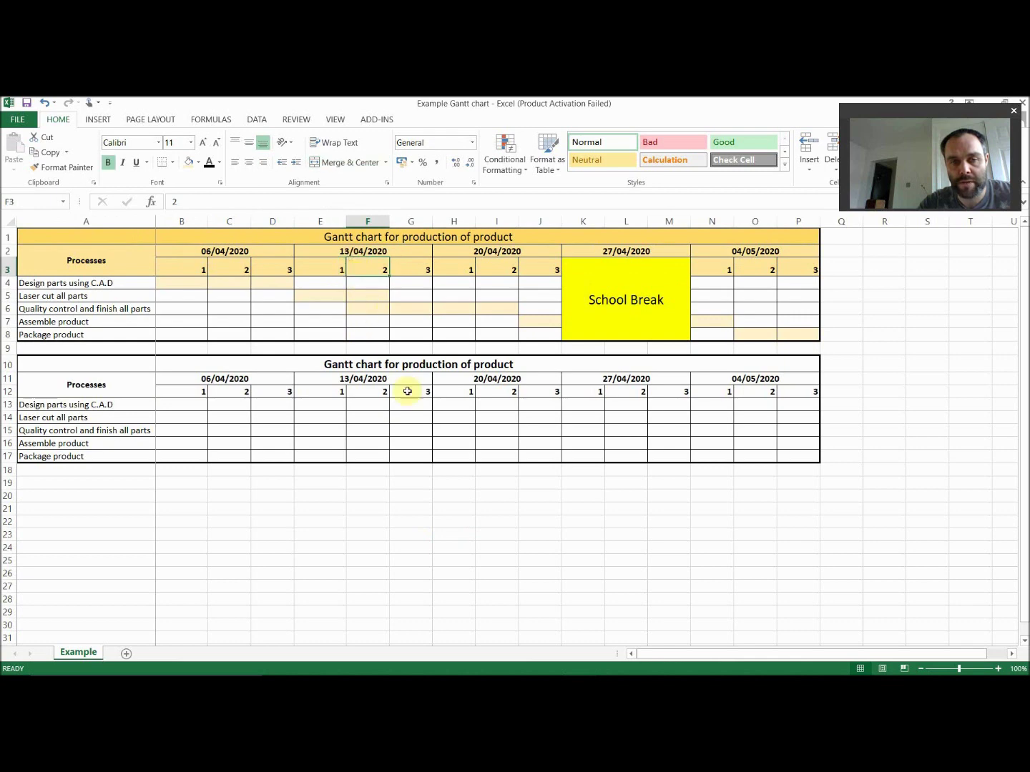
click(423, 365)
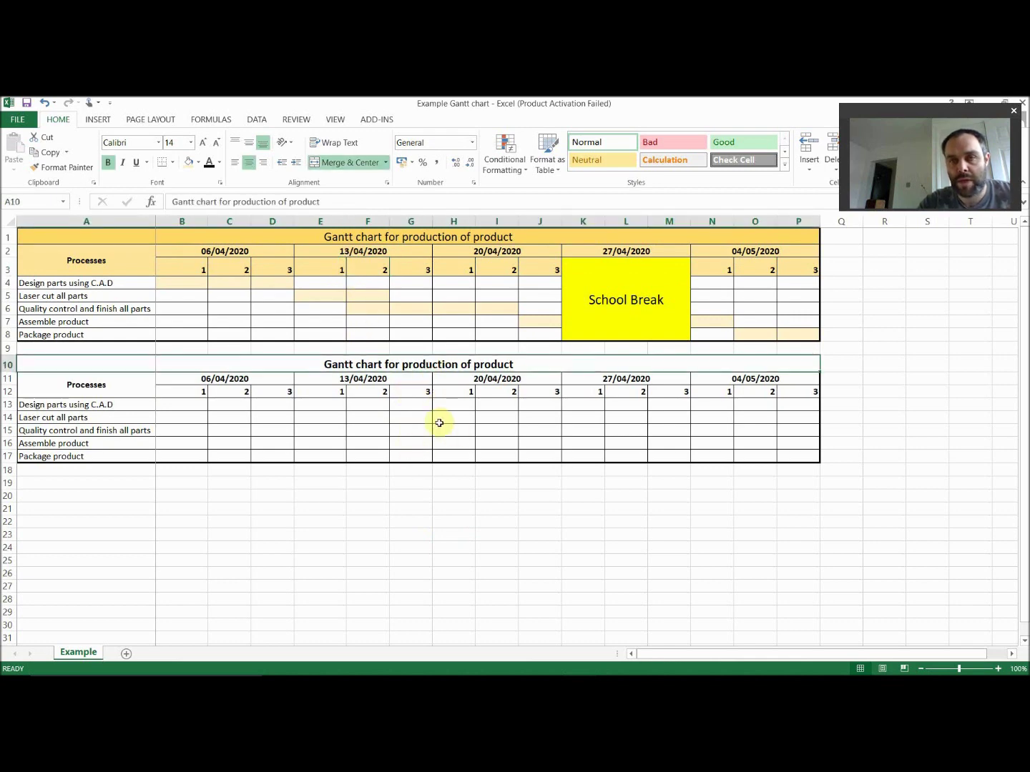
click(198, 164)
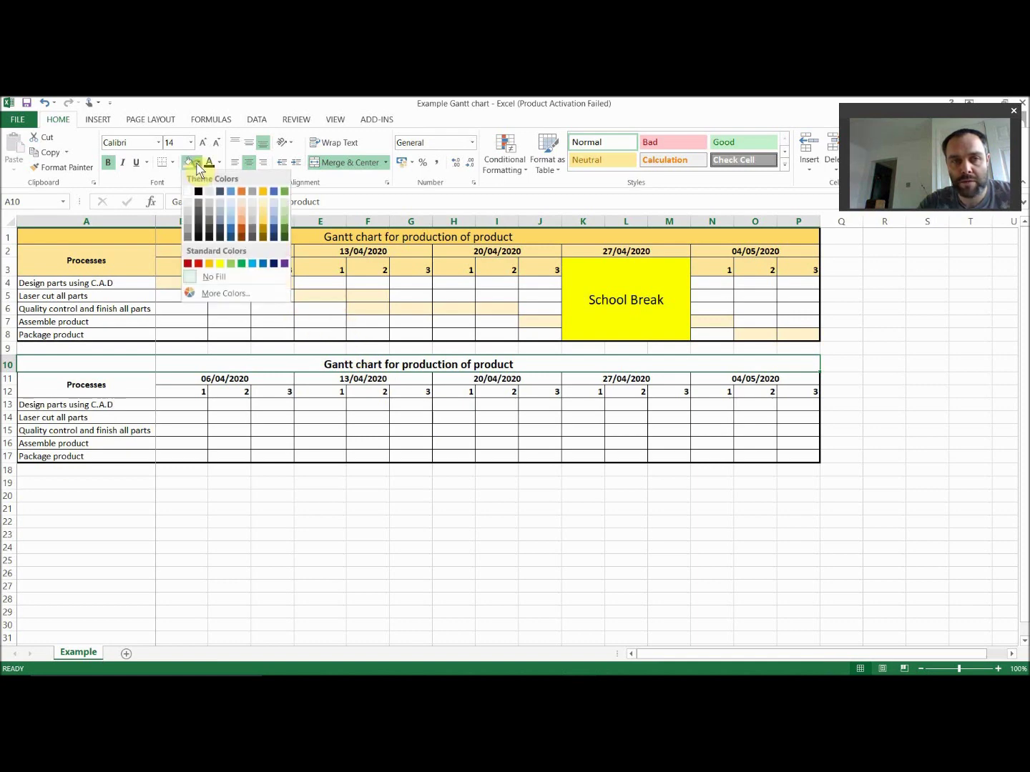
click(274, 218)
drag(119, 384, 778, 380)
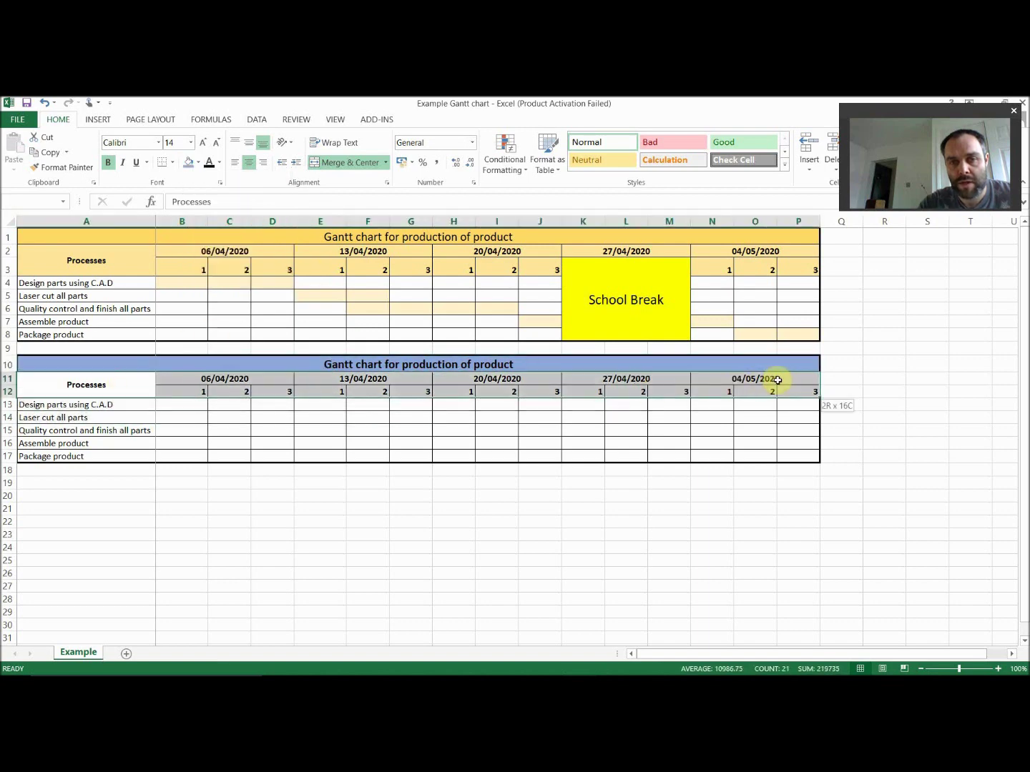
click(197, 163)
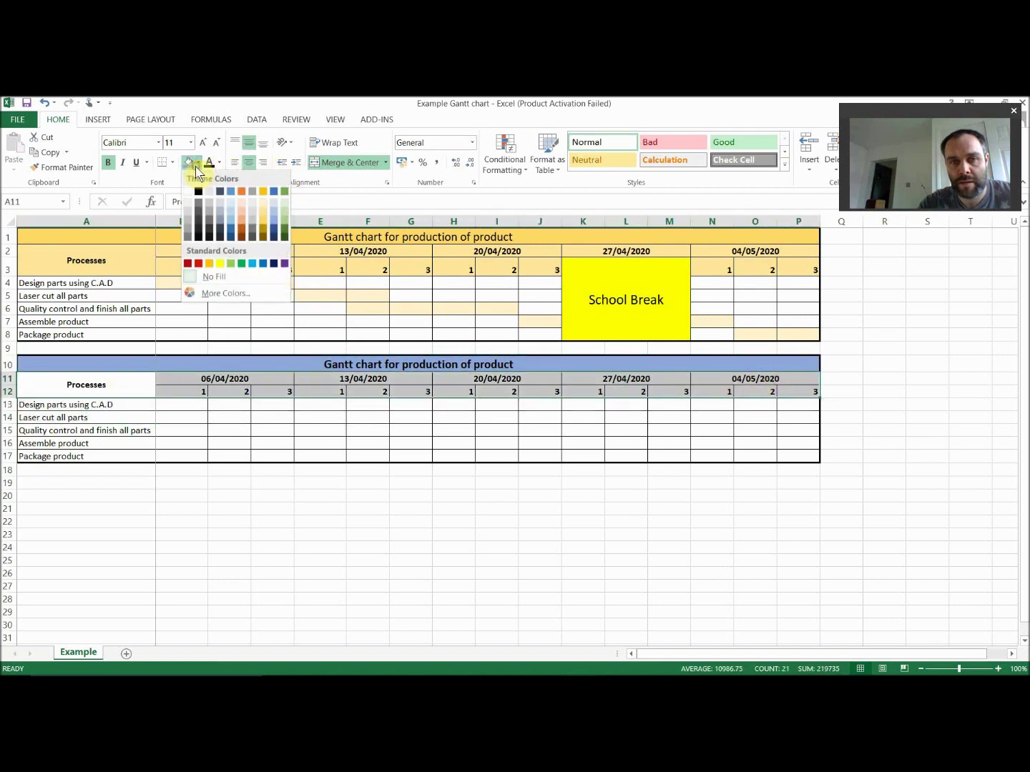
click(273, 211)
Fill the process bars B13:D13, E14:F14 and G15:J15 light blue.
click(319, 453)
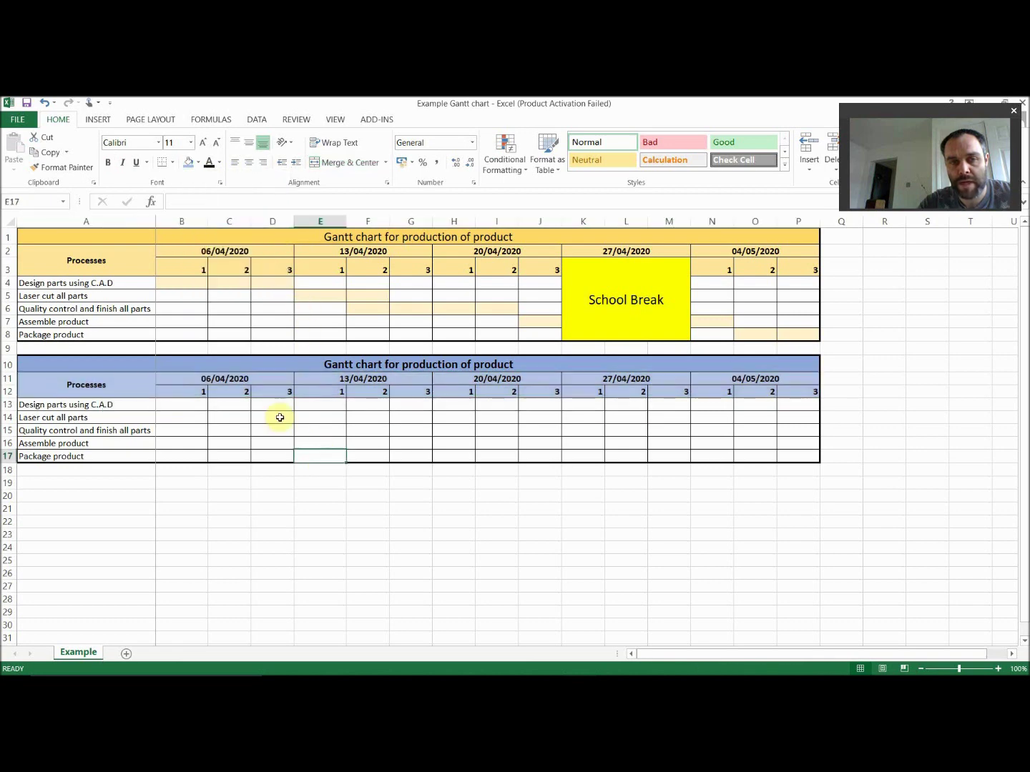
drag(197, 280, 273, 296)
drag(193, 417, 273, 424)
drag(183, 404, 272, 404)
click(198, 164)
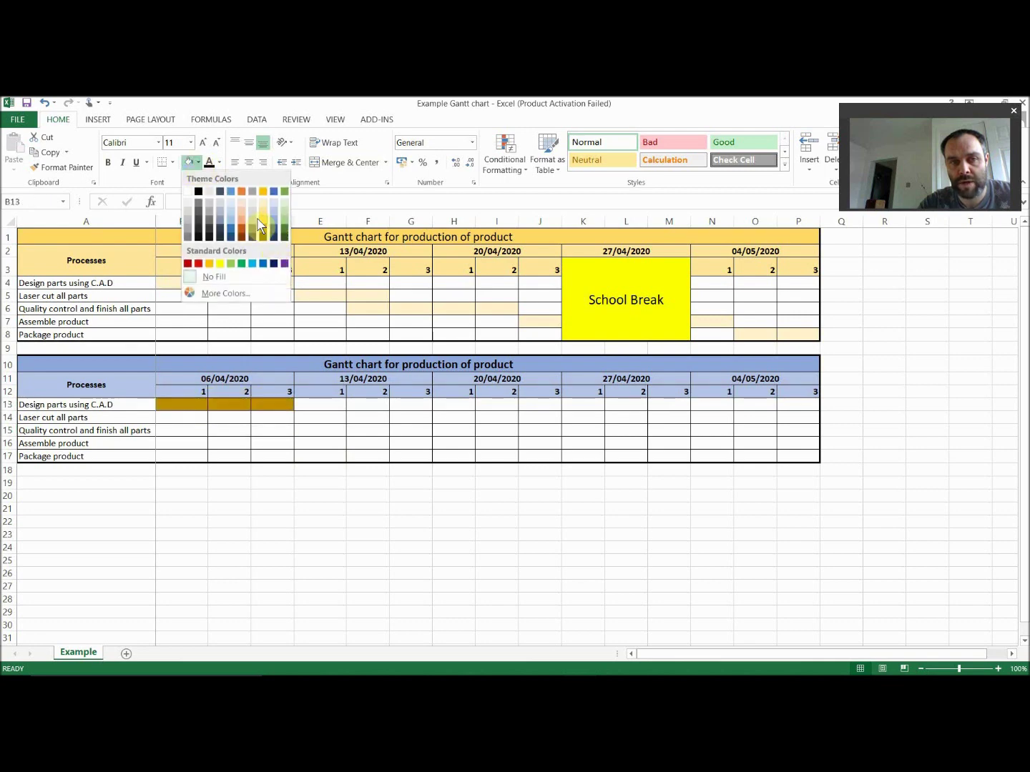
click(274, 207)
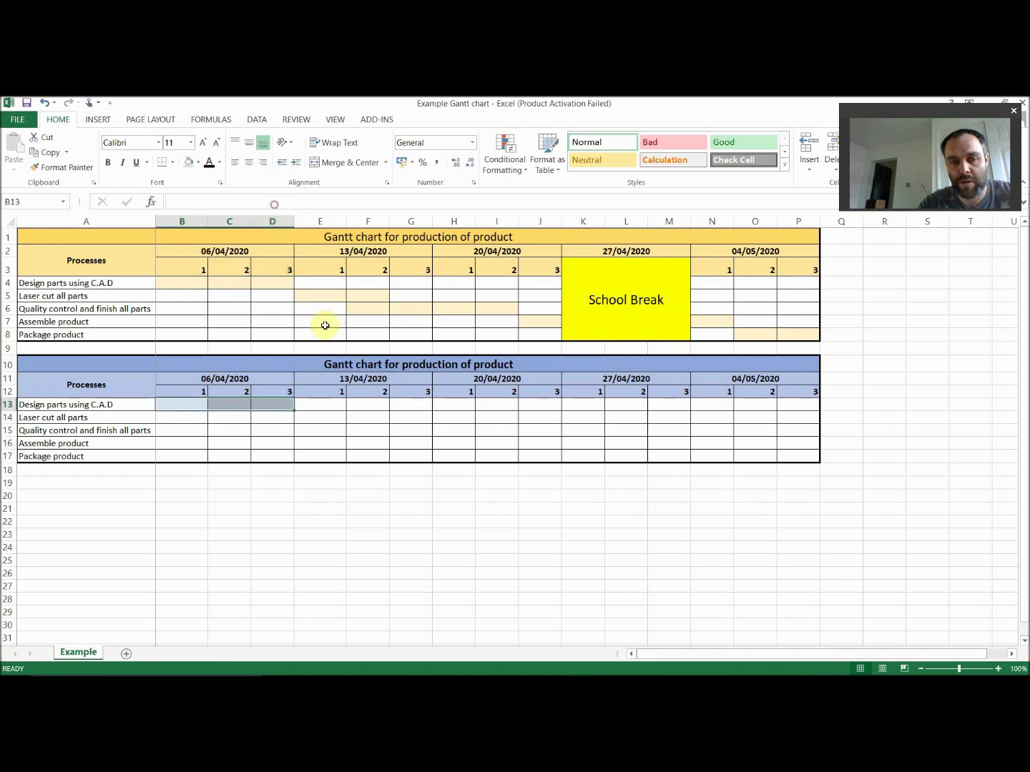
drag(322, 419, 538, 437)
click(188, 162)
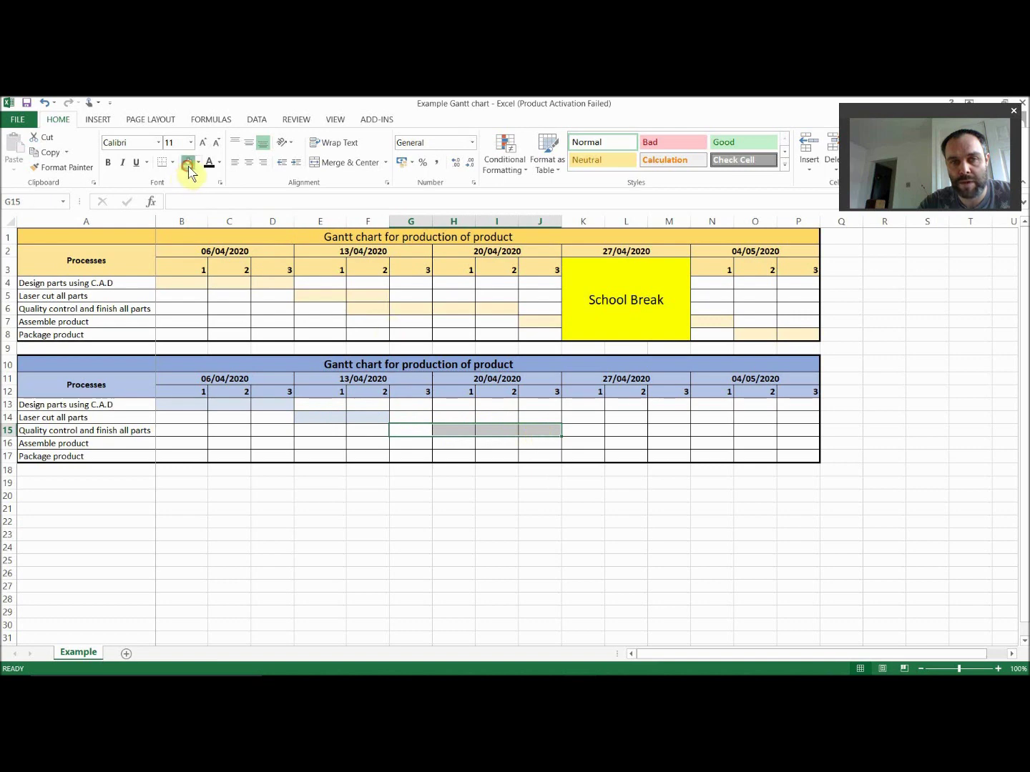
click(189, 166)
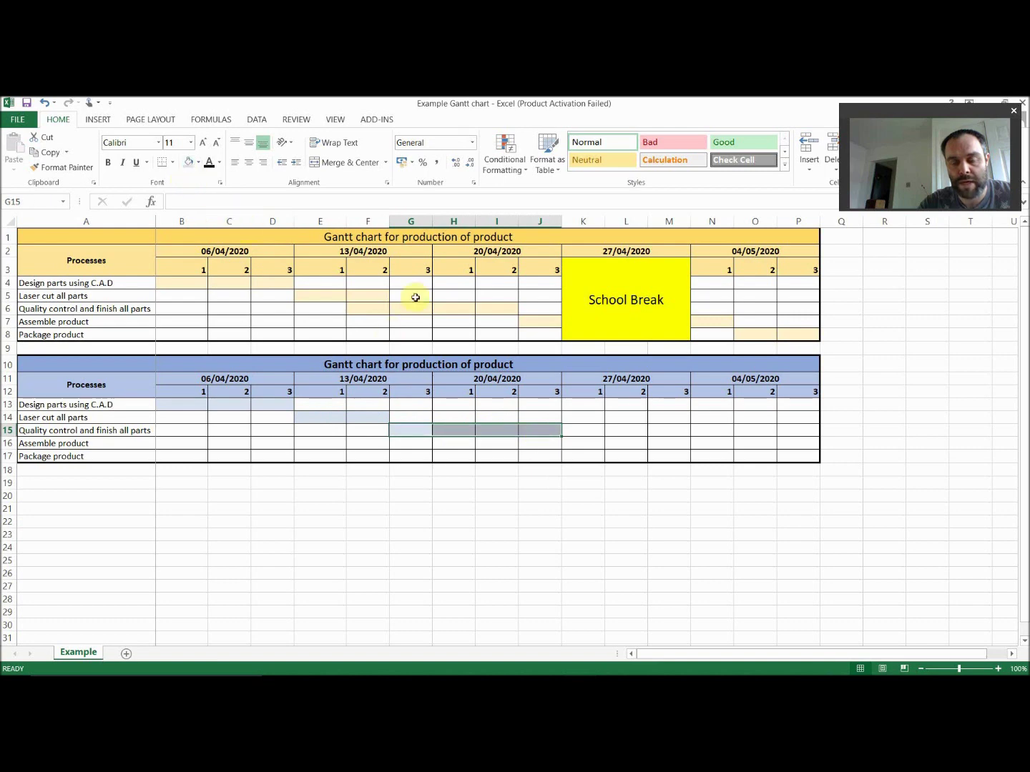
click(612, 313)
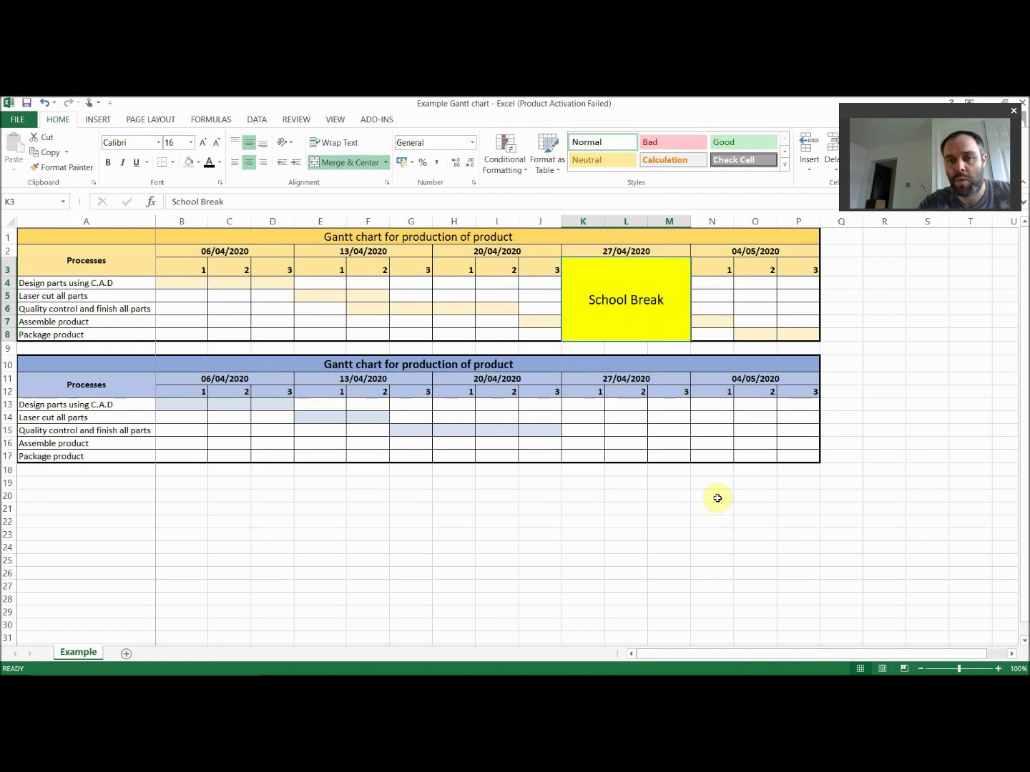
drag(581, 391, 678, 455)
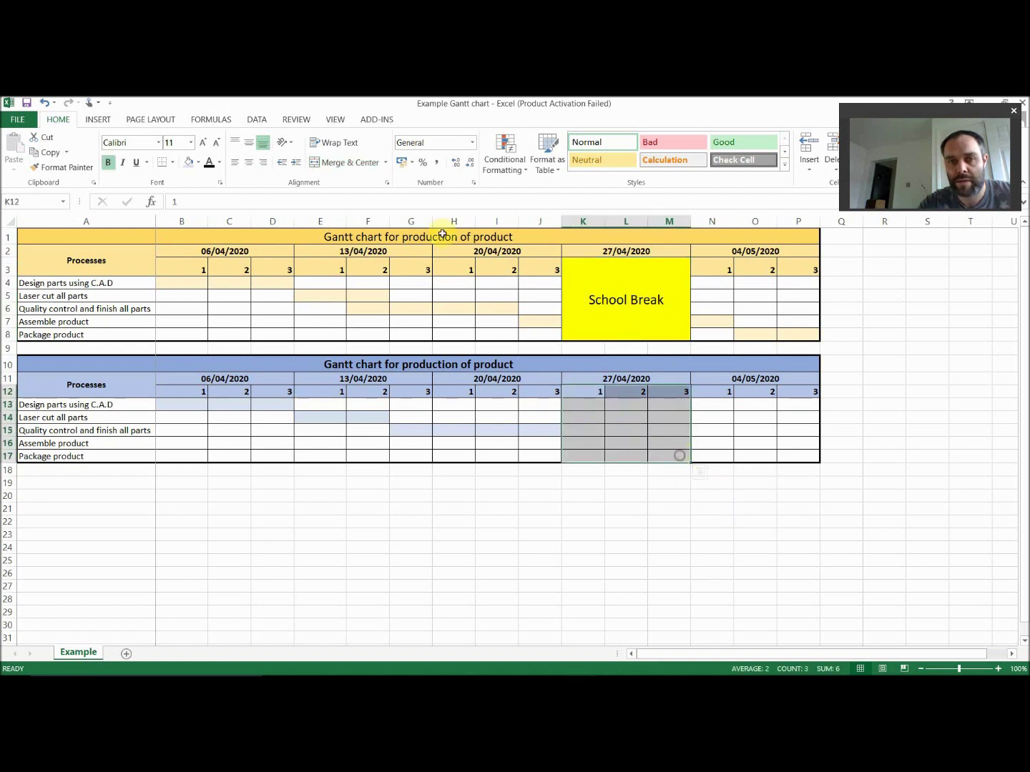
Merge K12:M17 into one cell and type 'School Break' in it.
click(345, 164)
click(496, 430)
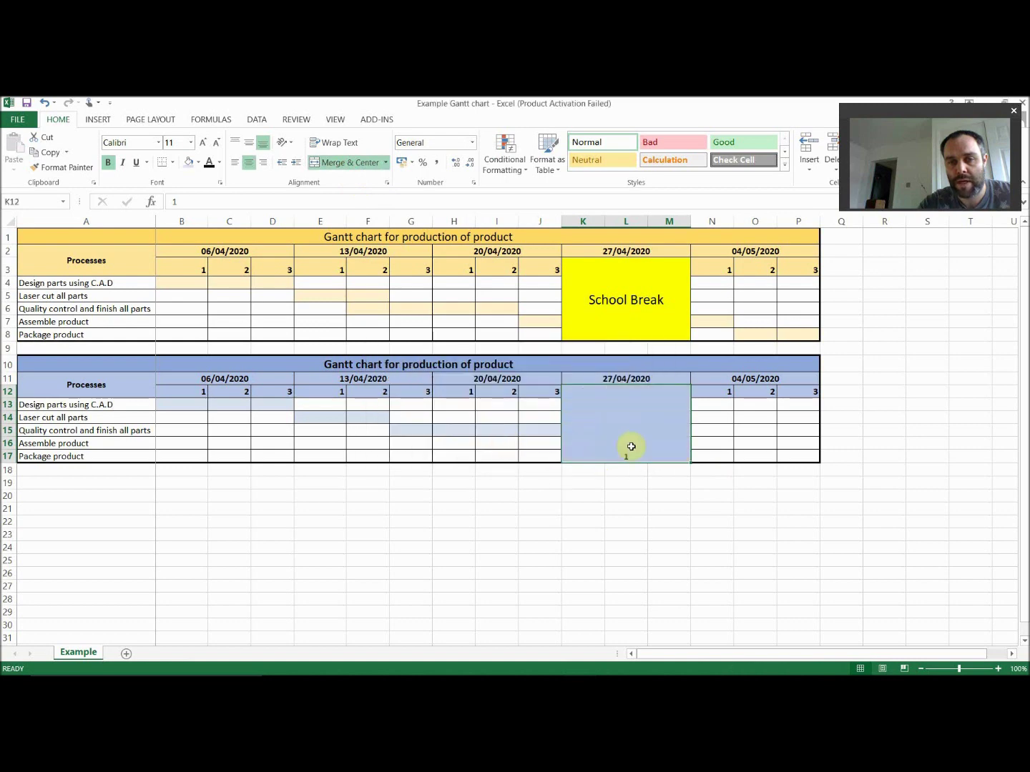
text(Sch)
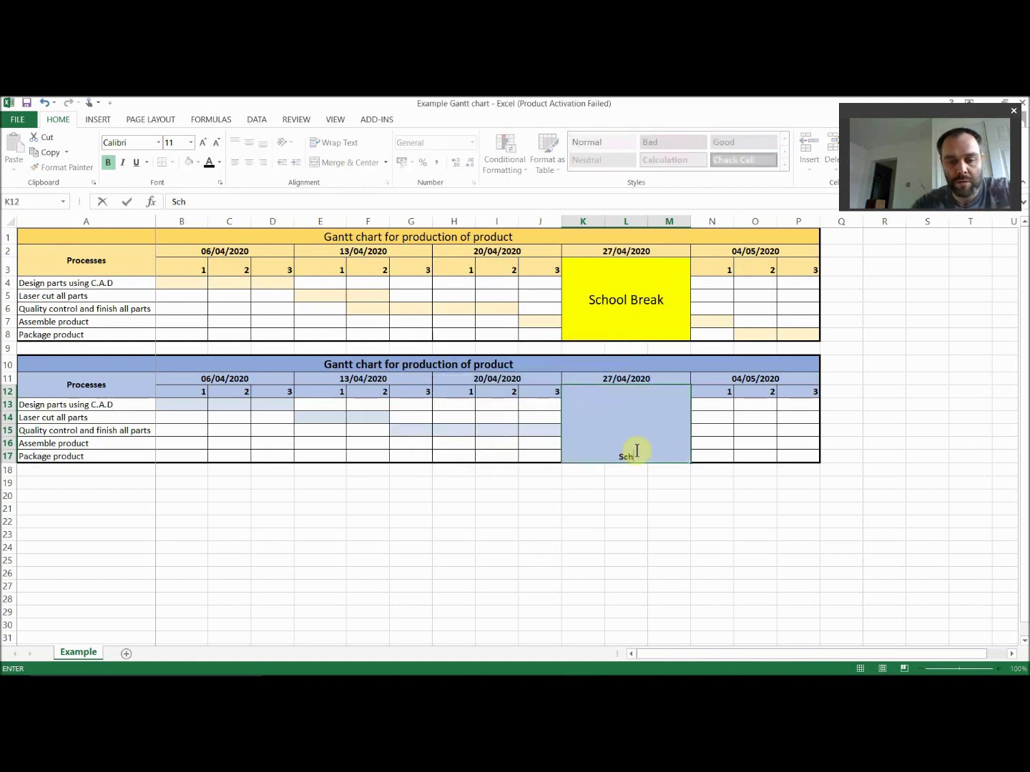
text(ool Bre)
key(Caps_Lock)
text(K)
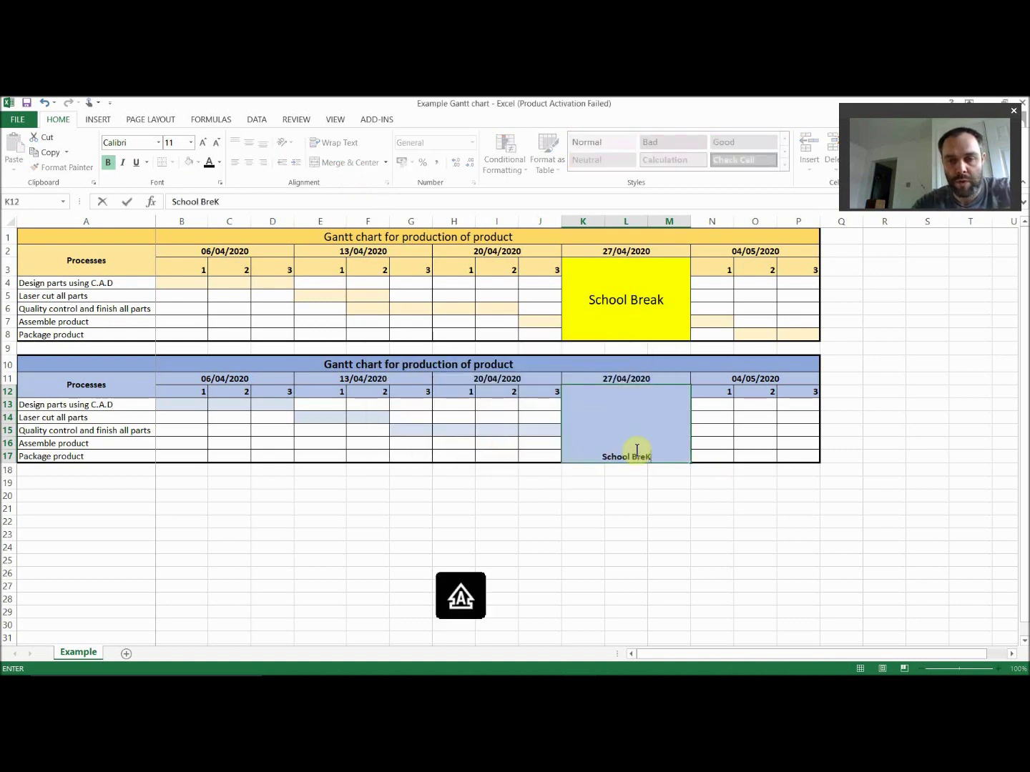
key(BackSpace)
key(Caps_Lock)
text(k)
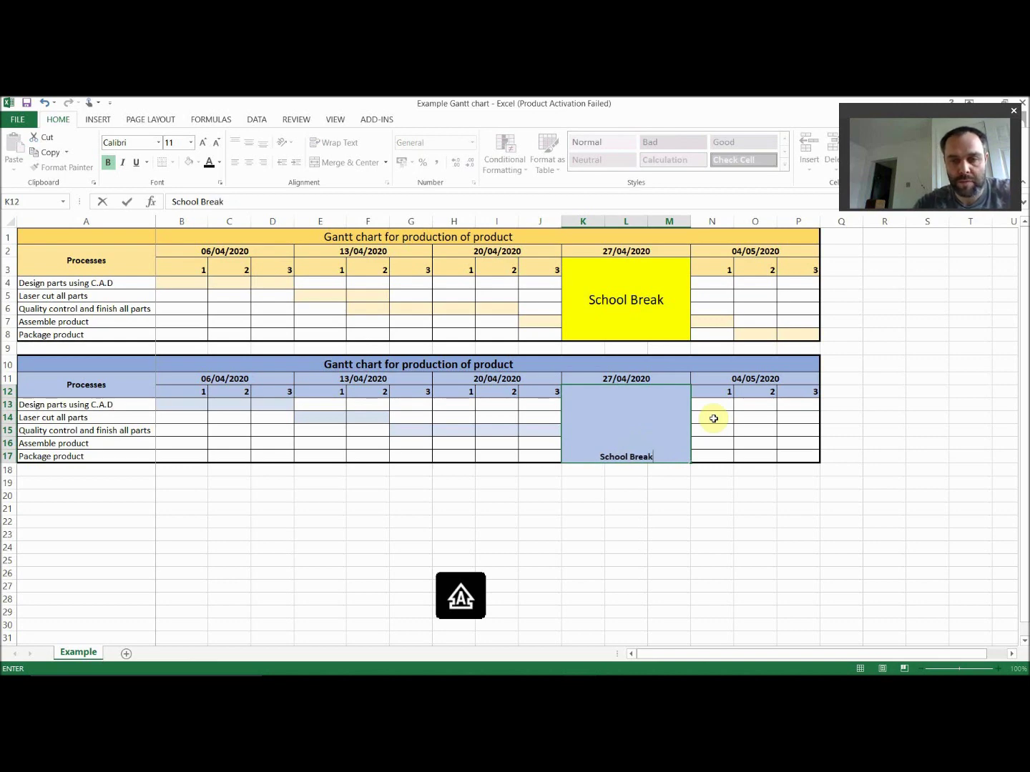
click(708, 535)
Middle-align School Break at 18-point size and fill the block yellow.
click(647, 448)
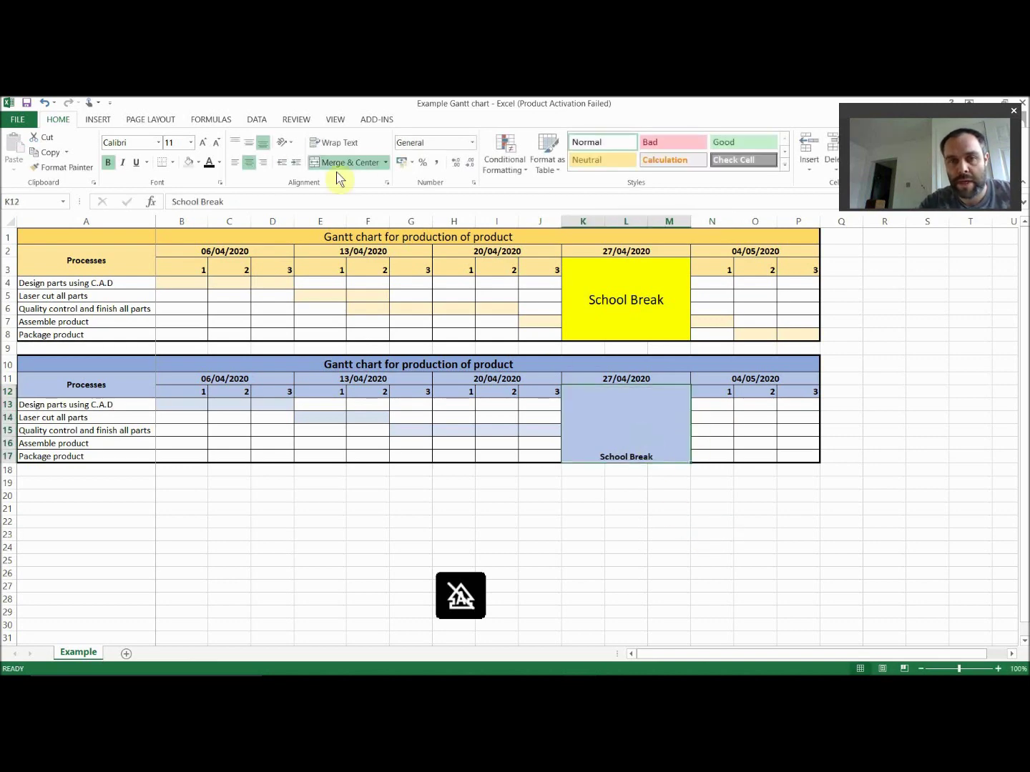
click(249, 144)
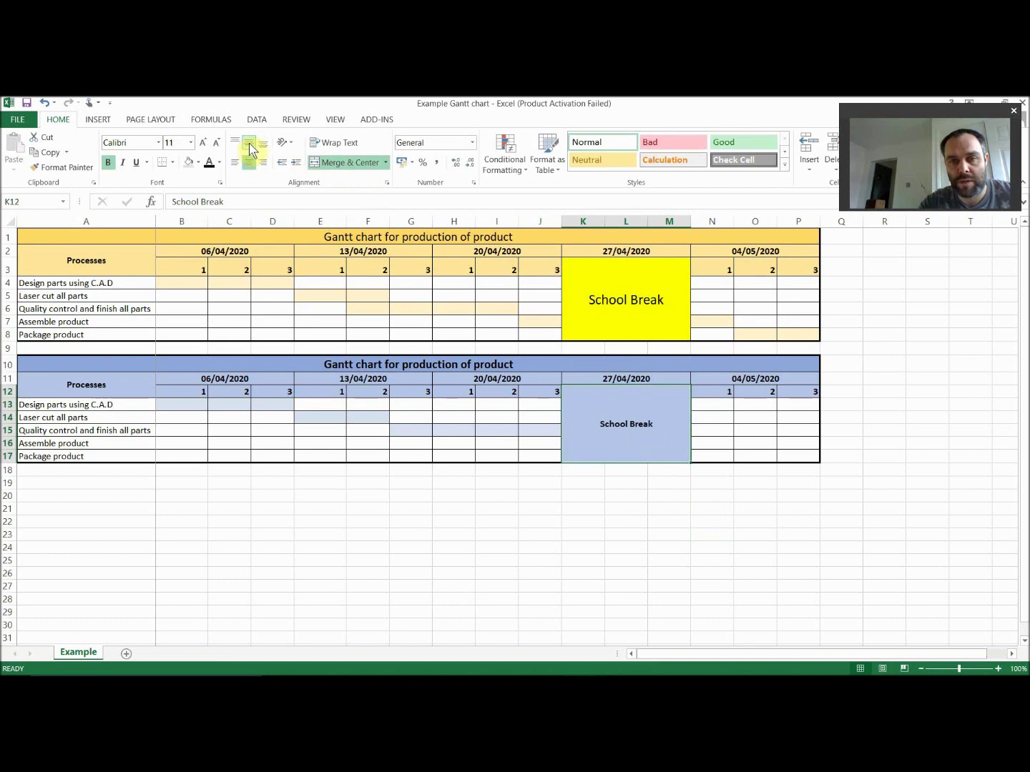
click(204, 144)
click(204, 143)
click(205, 143)
click(205, 143)
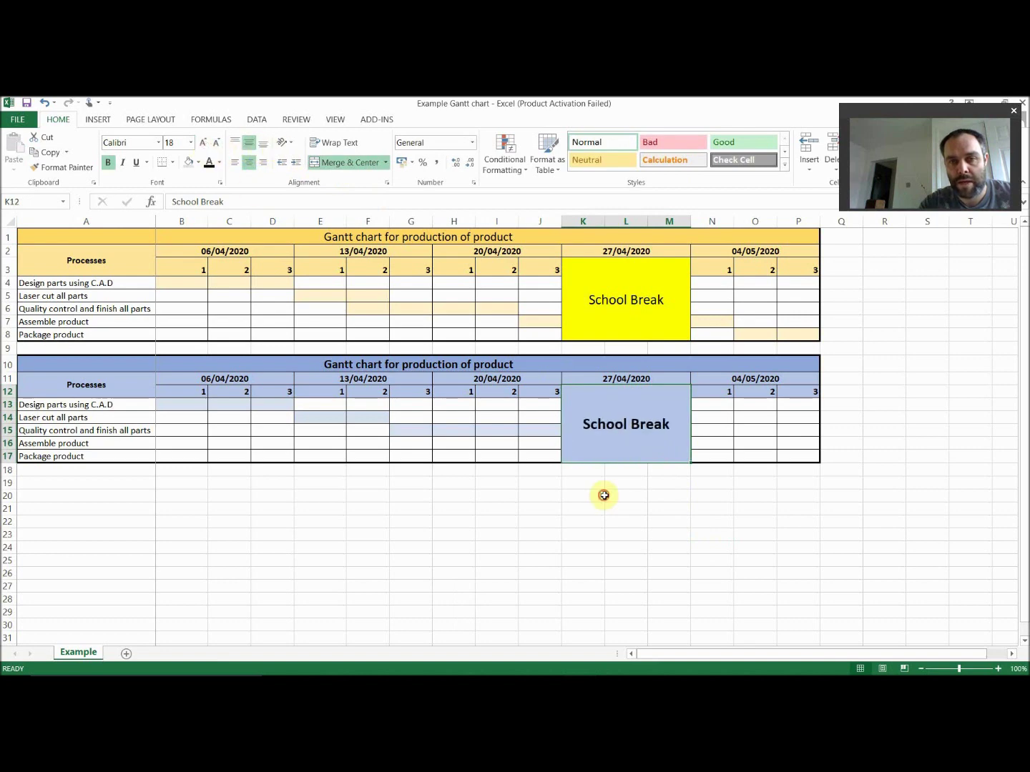
click(602, 494)
click(609, 409)
click(700, 430)
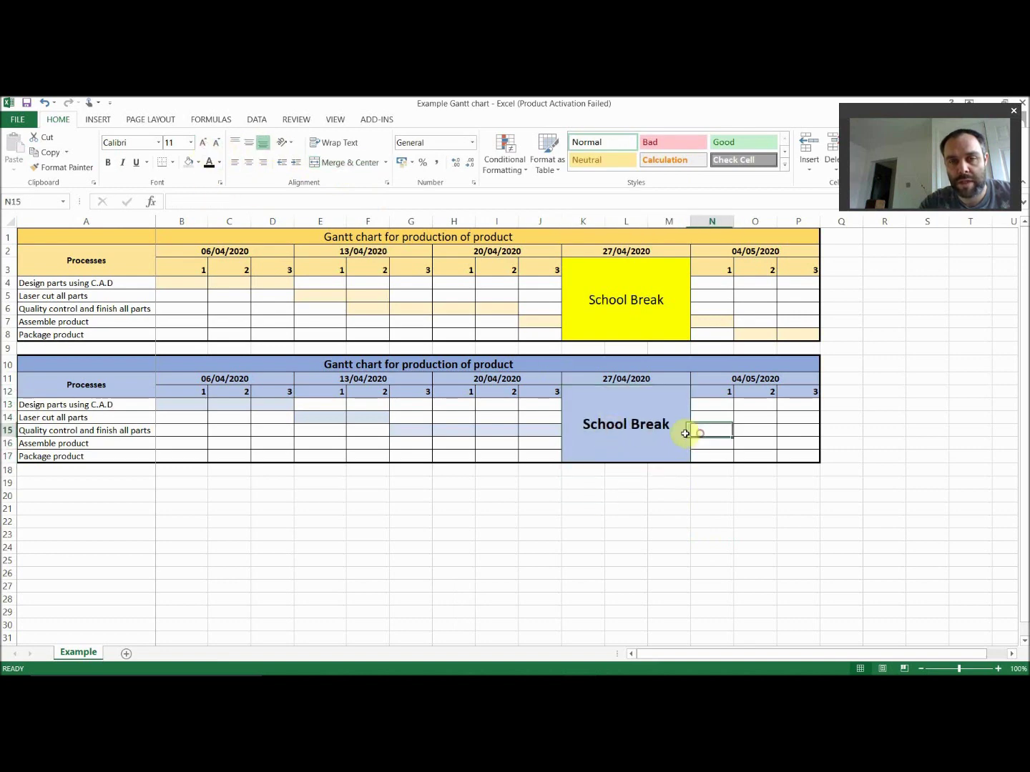
click(644, 419)
click(199, 163)
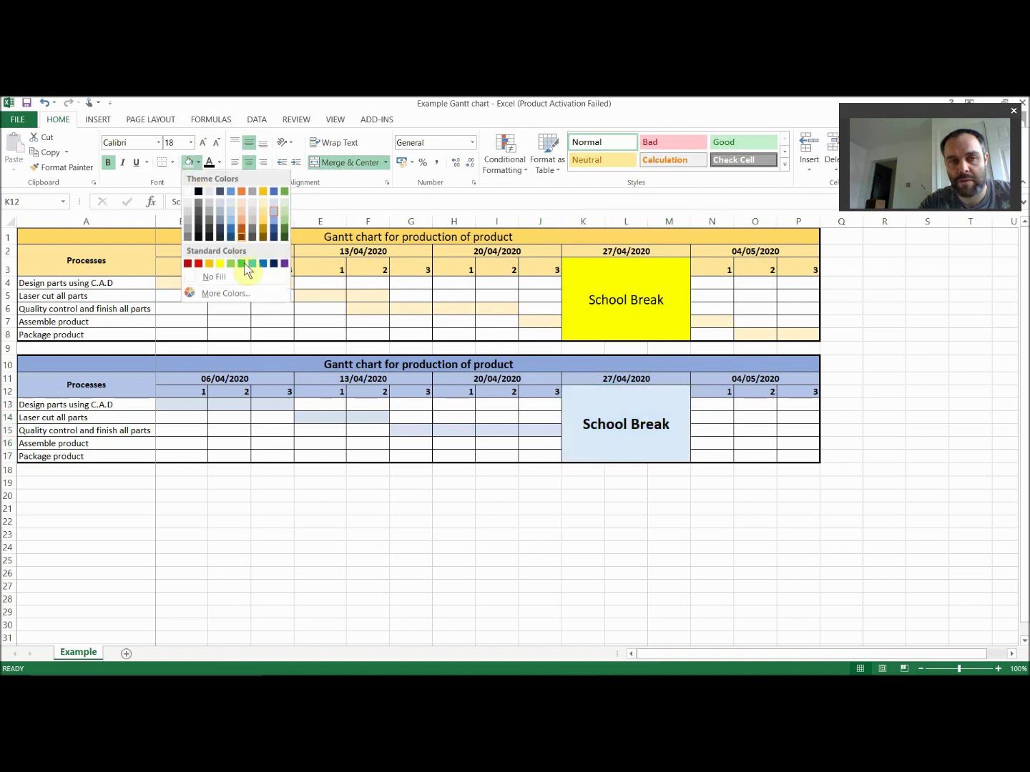
click(220, 265)
click(557, 498)
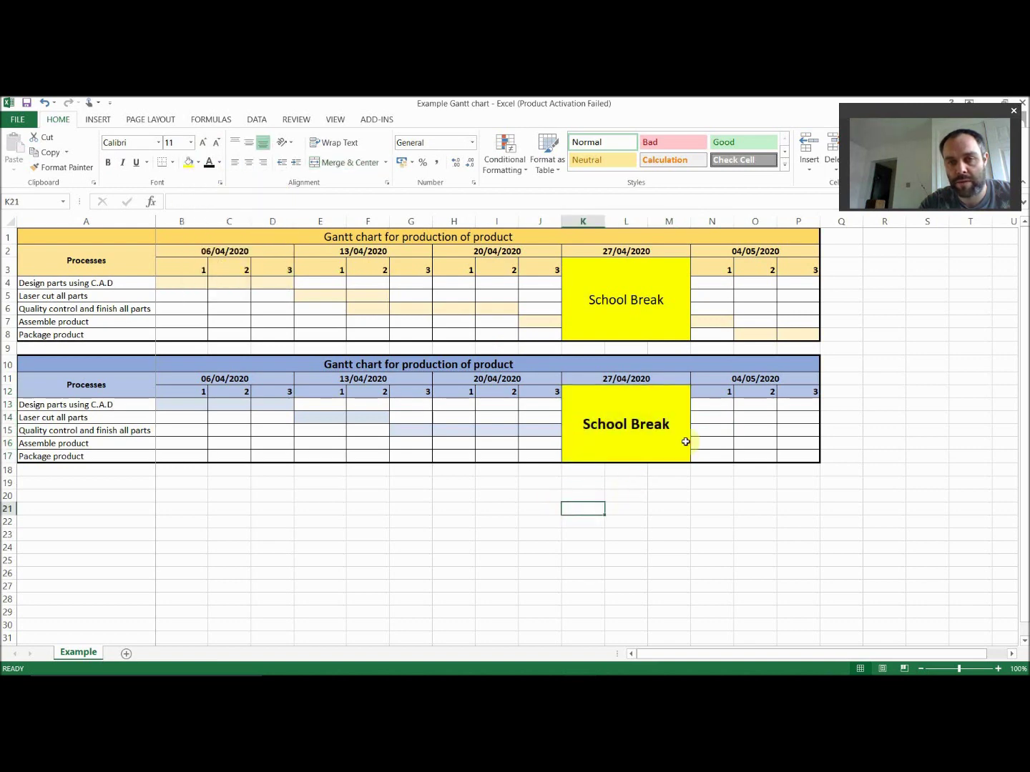
mouse_move(715, 447)
mouse_down()
mouse_move(733, 446)
mouse_move(713, 444)
mouse_up()
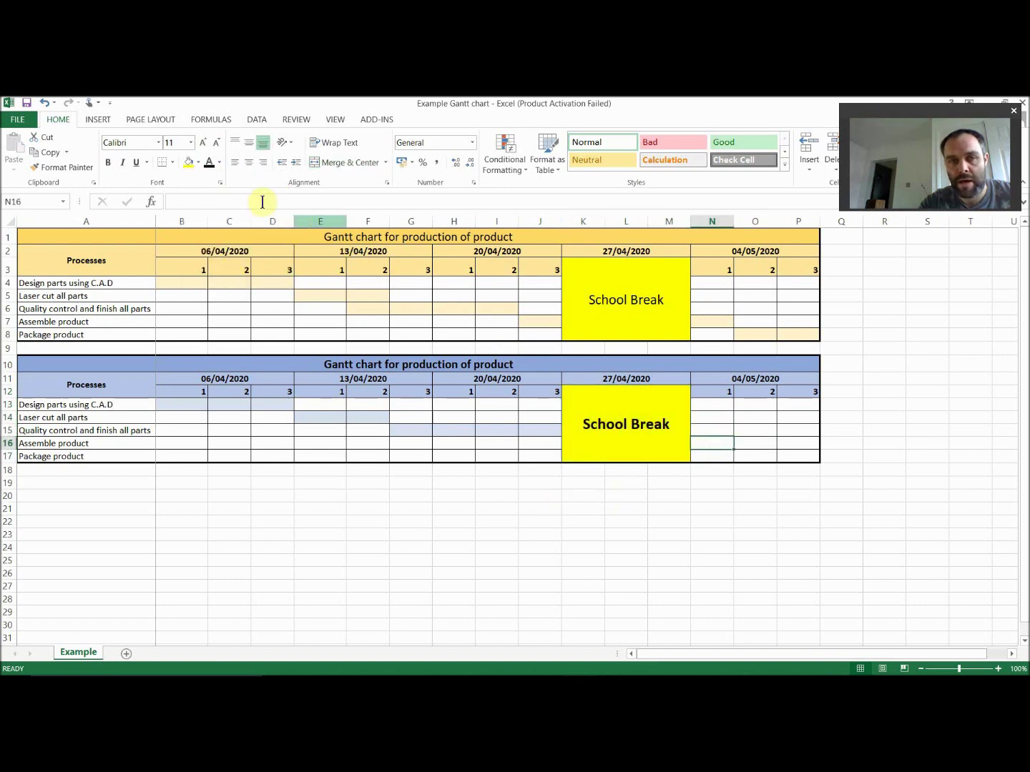
Fill N16 and O17:P17 light blue for the Assemble and Package product bars.
click(197, 162)
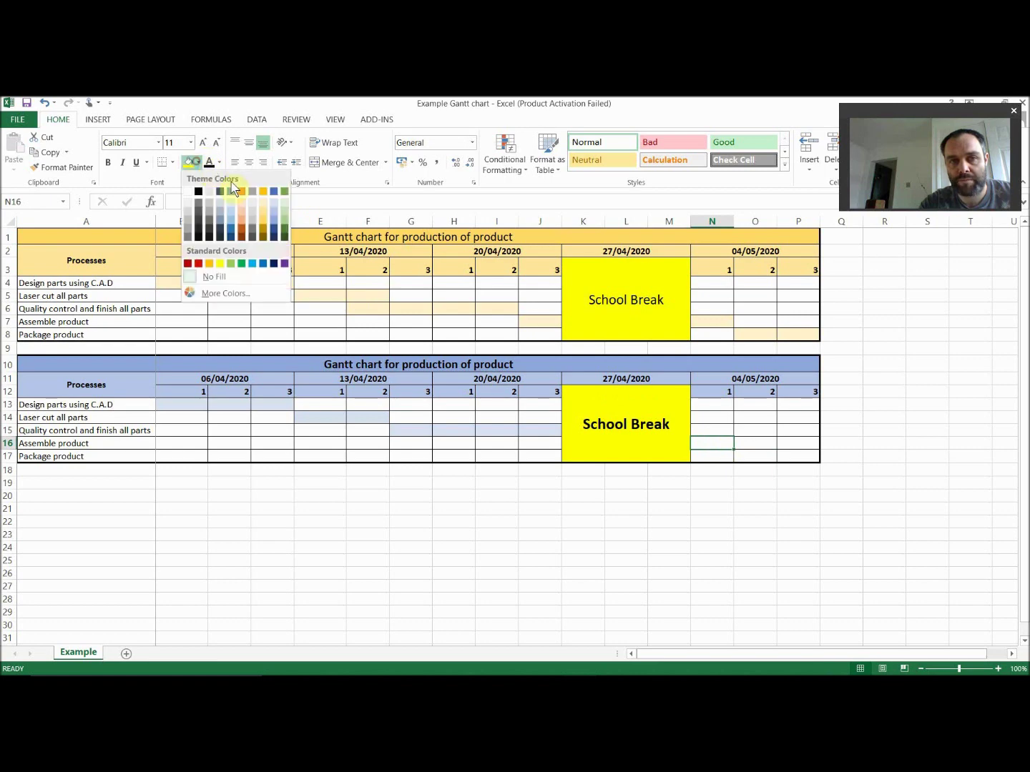
click(274, 203)
drag(764, 461, 797, 456)
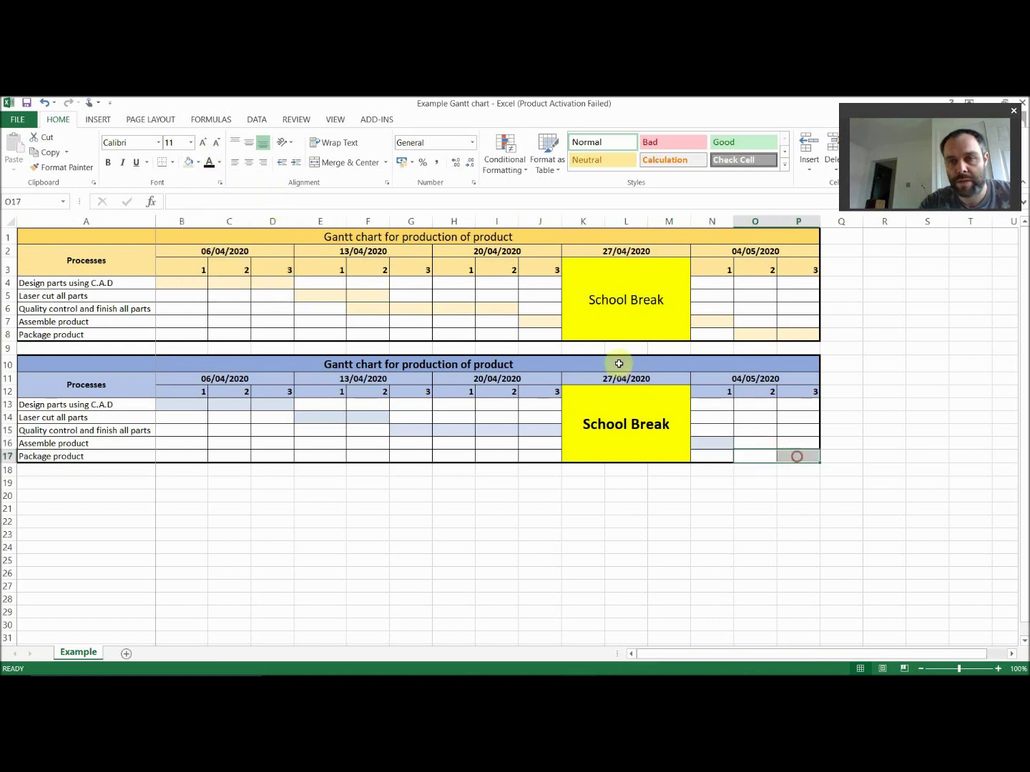
click(191, 164)
click(583, 547)
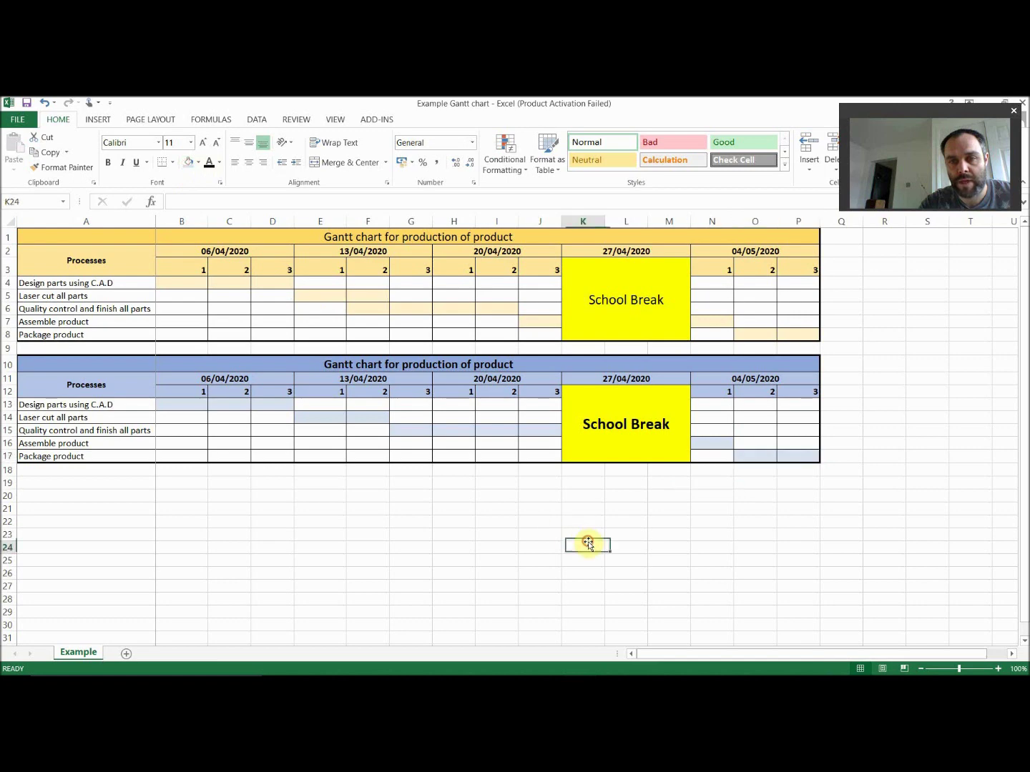
drag(324, 359, 351, 456)
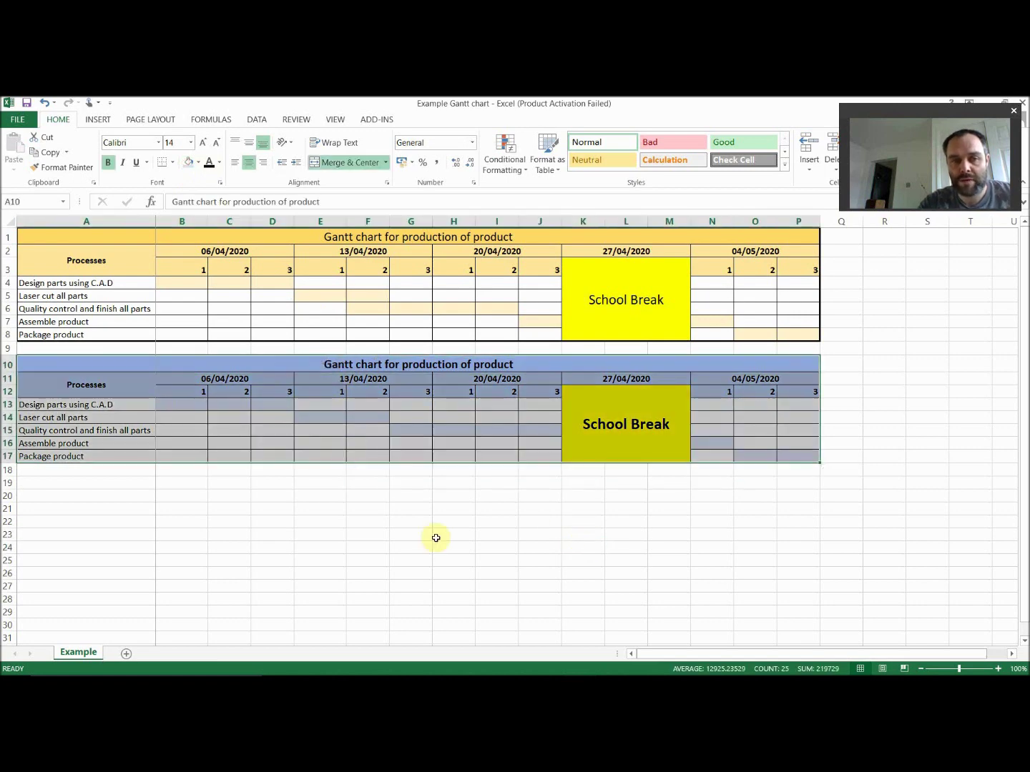
click(453, 548)
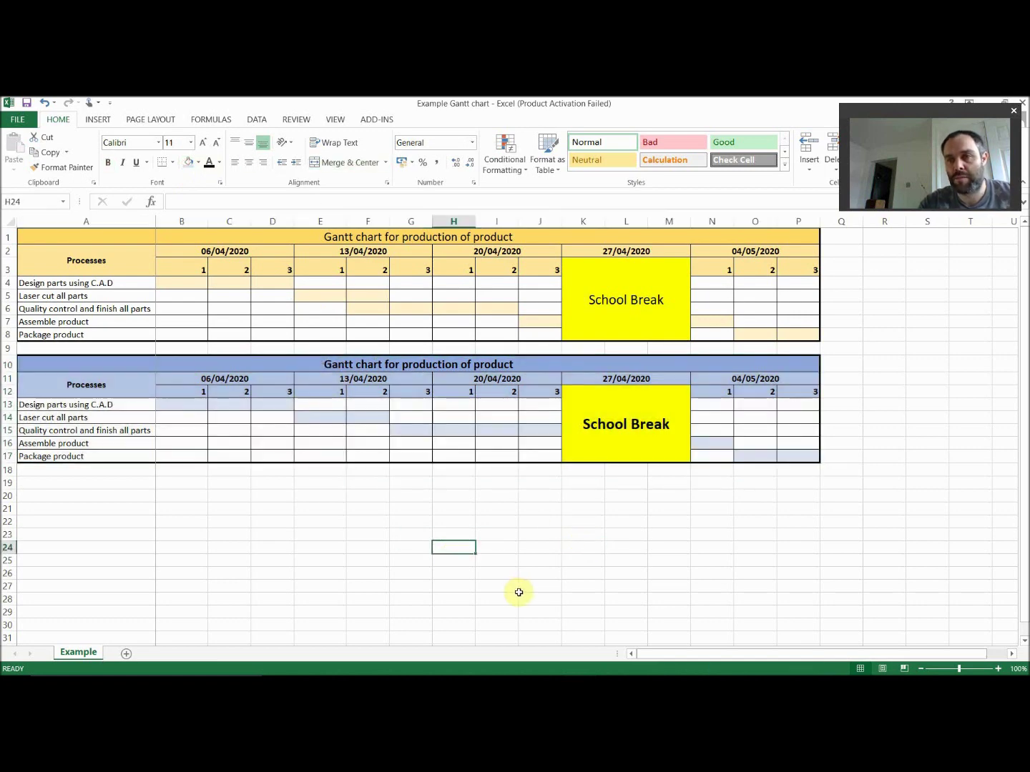